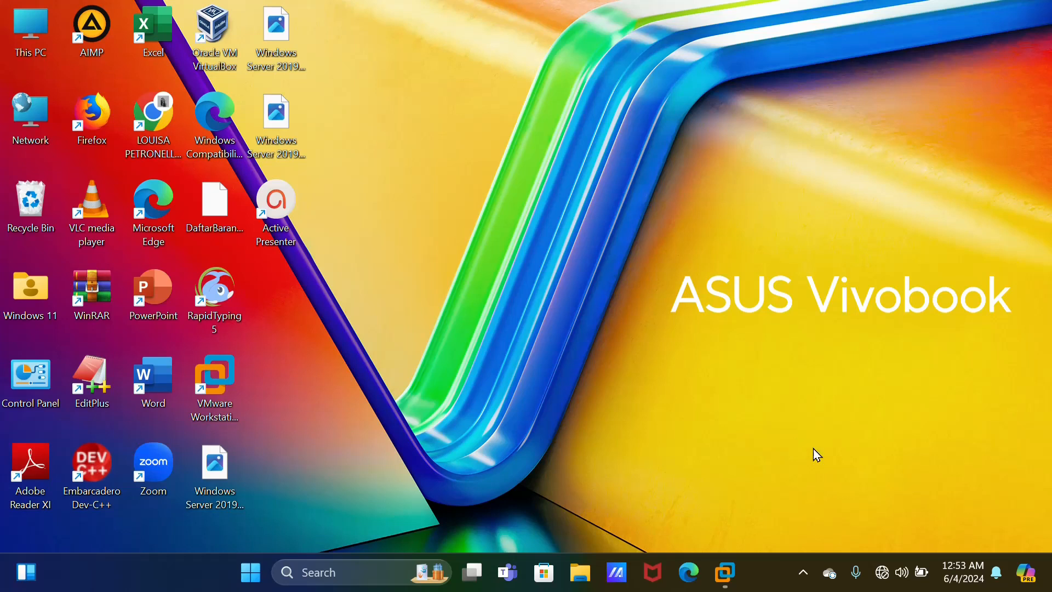
Open the ActivePresenter Recording Toolbar from the hidden tray icons
{"action": "left_click", "coordinate": [803, 572]}
{"action": "left_click", "coordinate": [739, 523]}
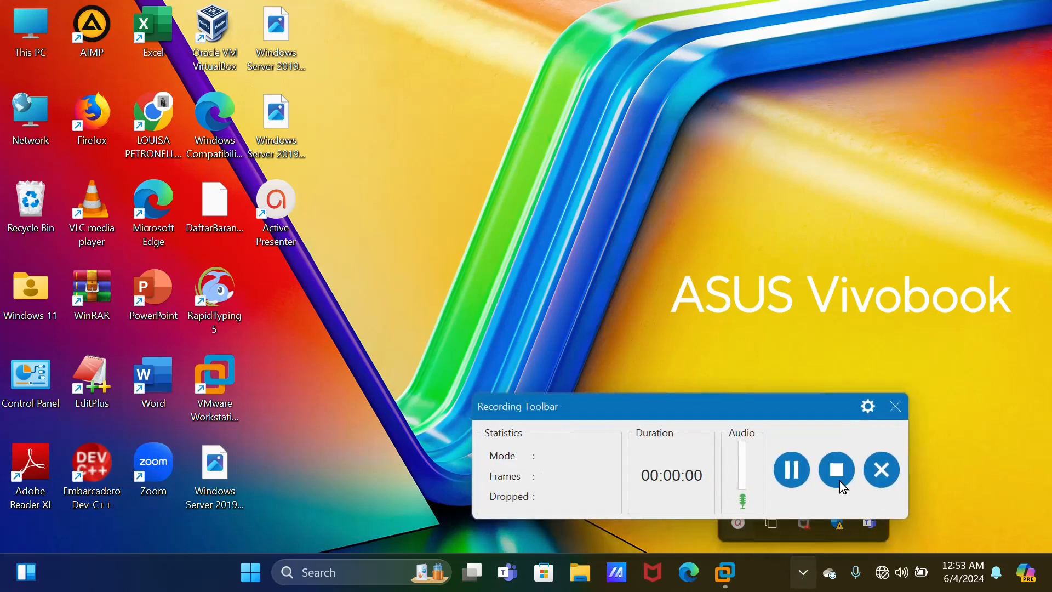
Start a Custom VM: Workstation 17.5.x compatibility, install OS later, guest Windows Server 2019
{"action": "left_click", "coordinate": [797, 478]}
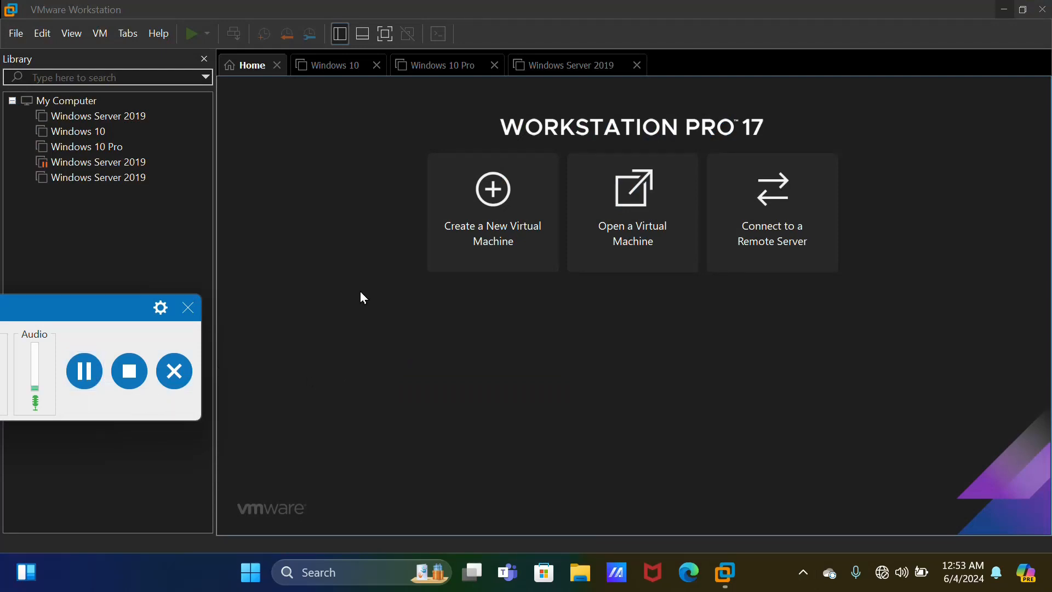
{"action": "left_click", "coordinate": [529, 247]}
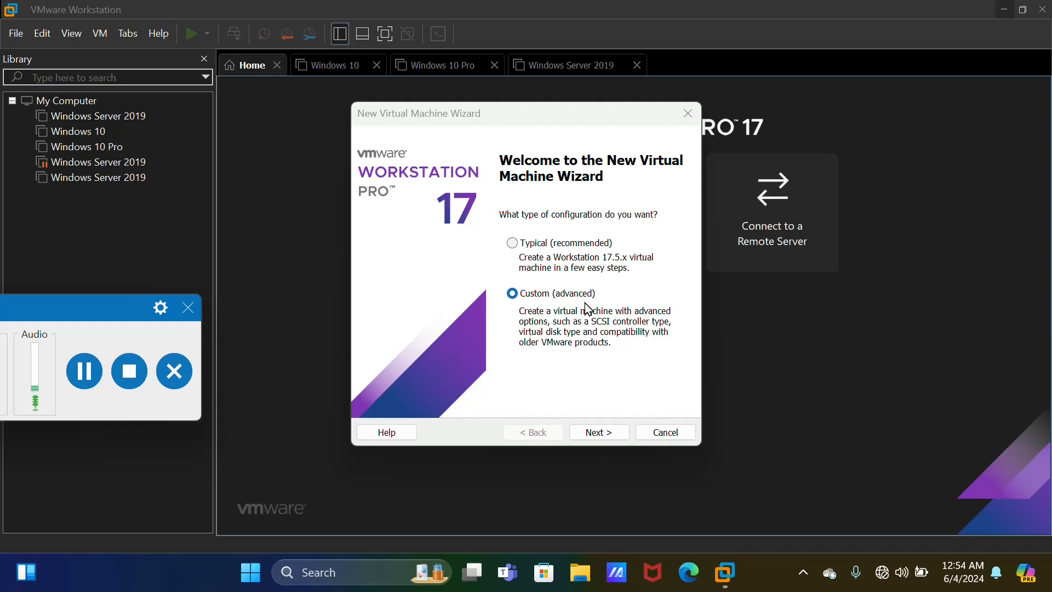
{"action": "left_click", "coordinate": [613, 437]}
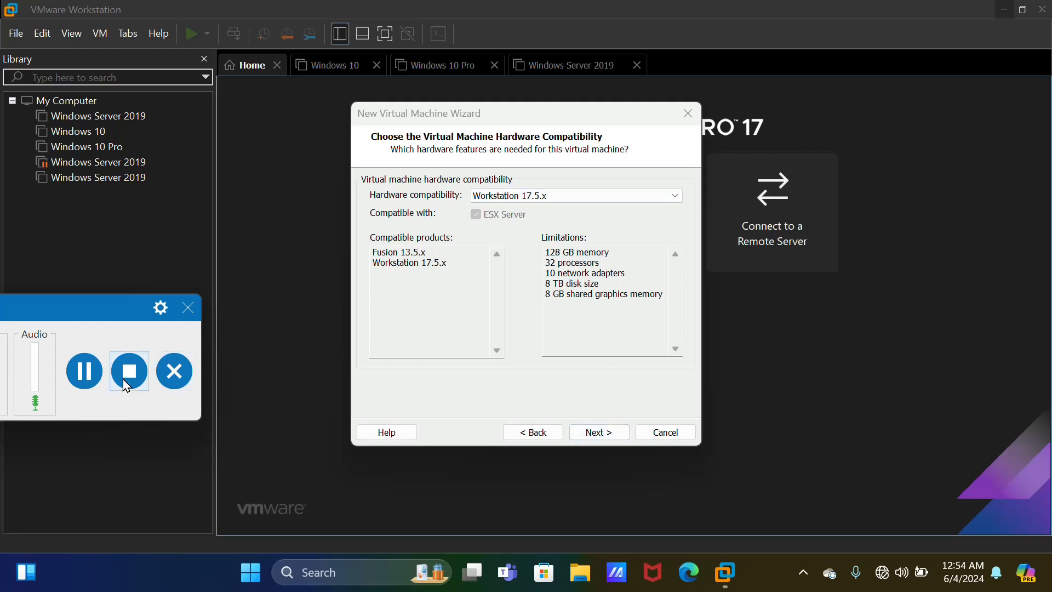
{"action": "key", "text": "Return"}
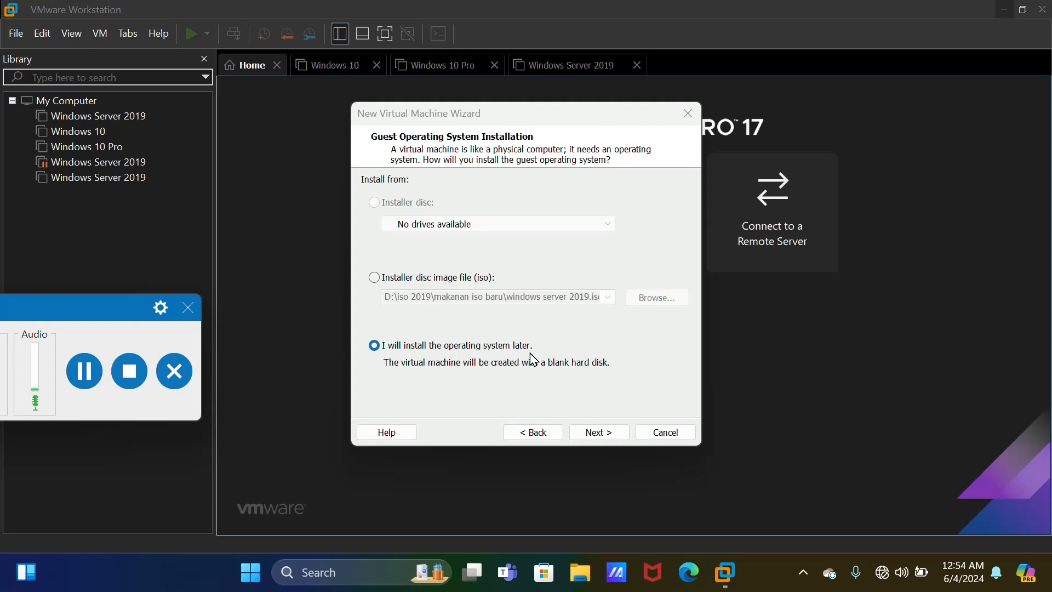
{"action": "left_click", "coordinate": [622, 442]}
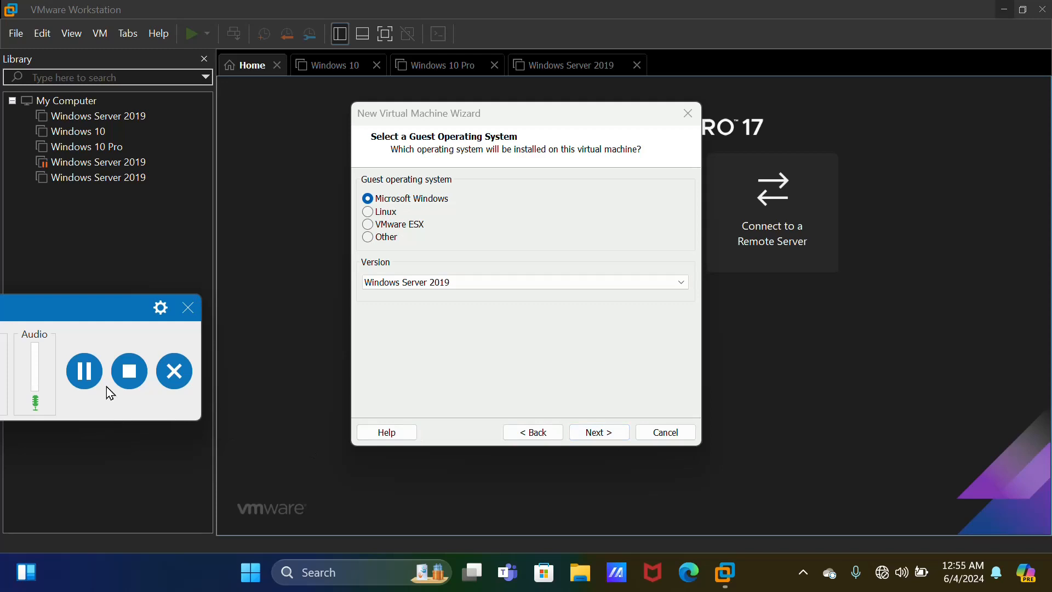
{"action": "left_click", "coordinate": [84, 371]}
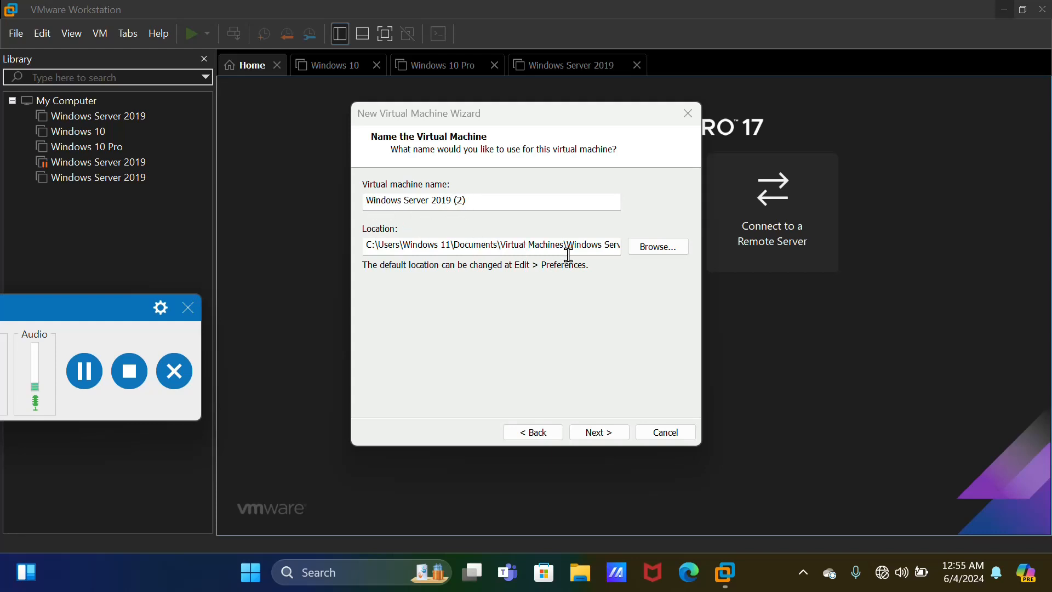
Store the VM 'Windows Server 2019 (2)' in D:\iso 2019\makanan iso baru
{"action": "left_click", "coordinate": [657, 247]}
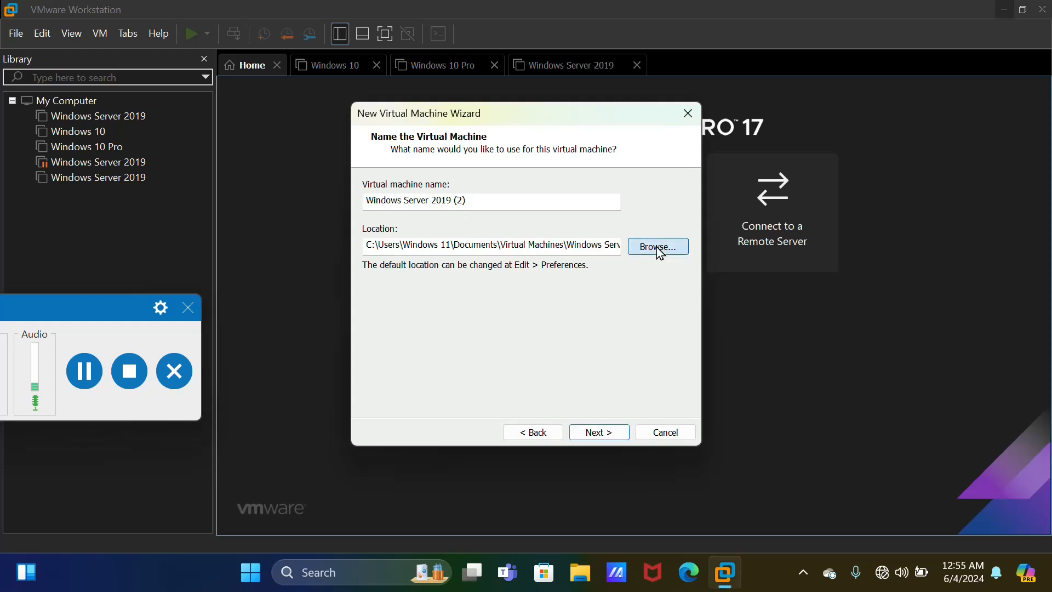
{"action": "scroll", "coordinate": [531, 294], "scroll_direction": "down", "scroll_amount": 1}
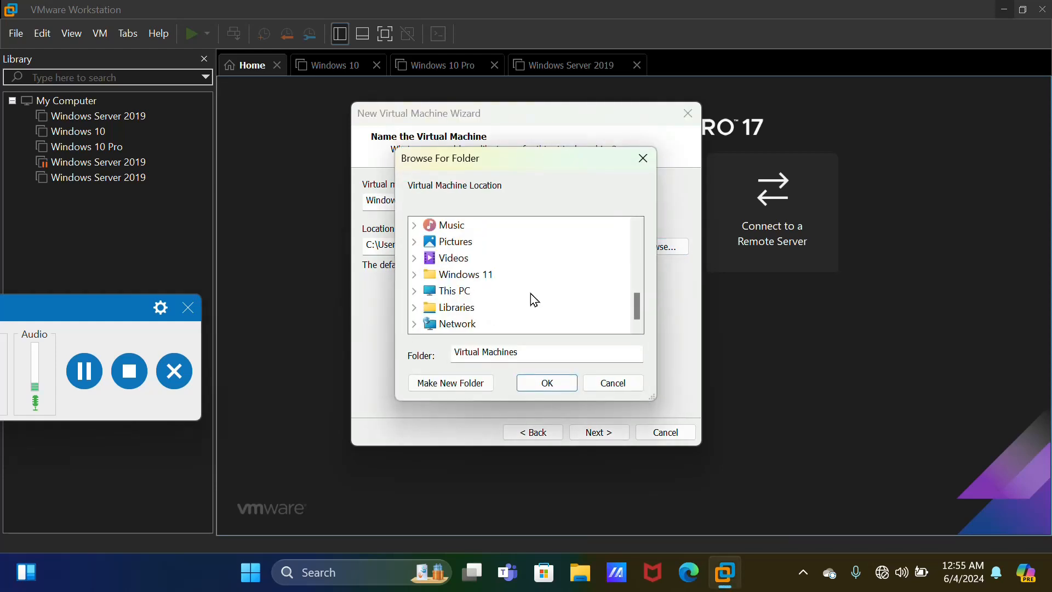
{"action": "left_click", "coordinate": [464, 292]}
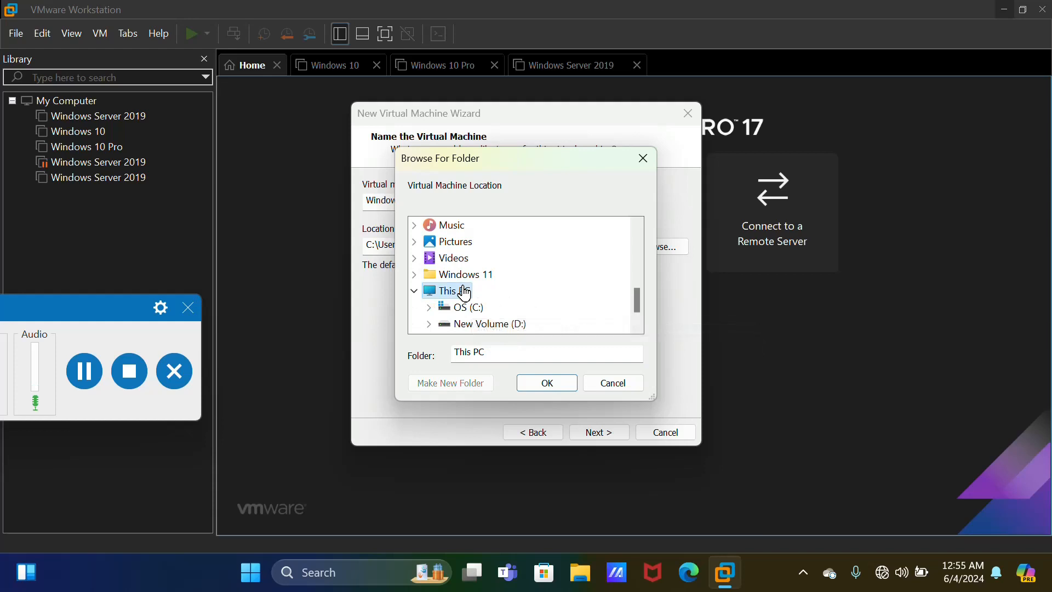
{"action": "left_click", "coordinate": [490, 325]}
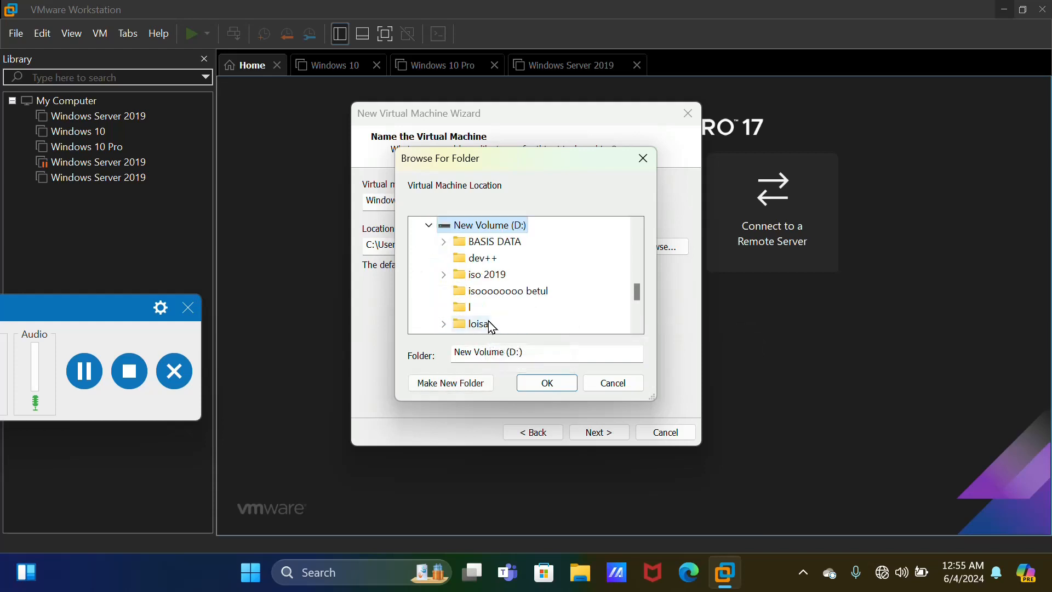
{"action": "left_click", "coordinate": [496, 281]}
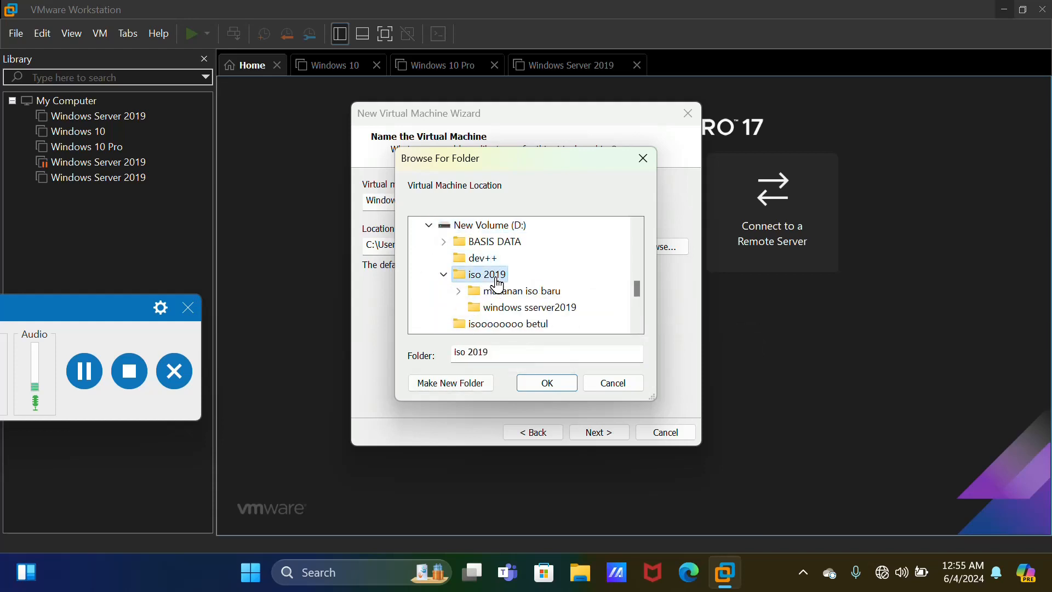
{"action": "left_click", "coordinate": [505, 291]}
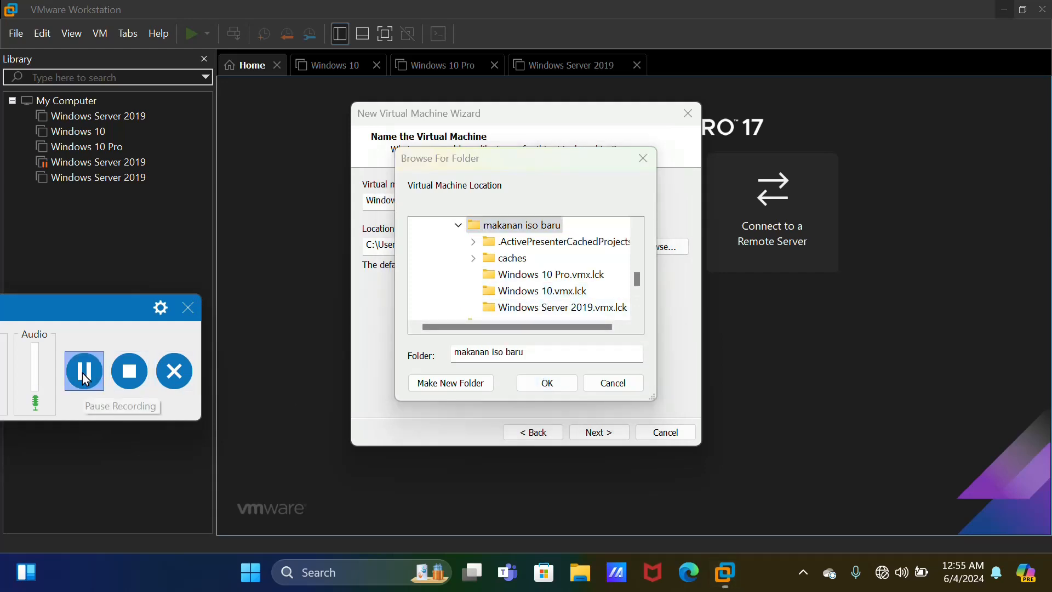
{"action": "key", "text": "Return"}
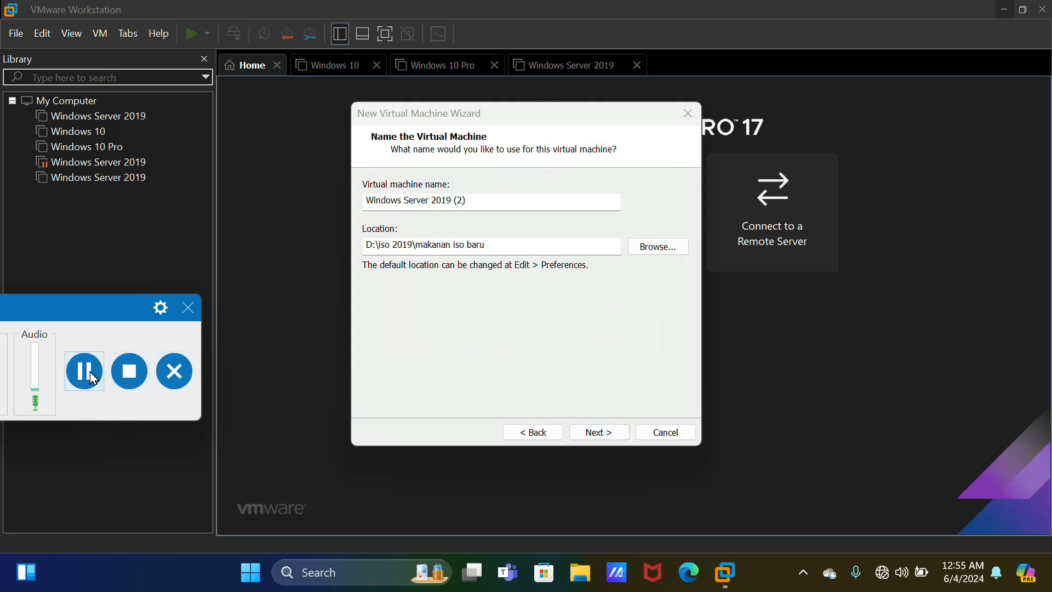
{"action": "key", "text": "Return"}
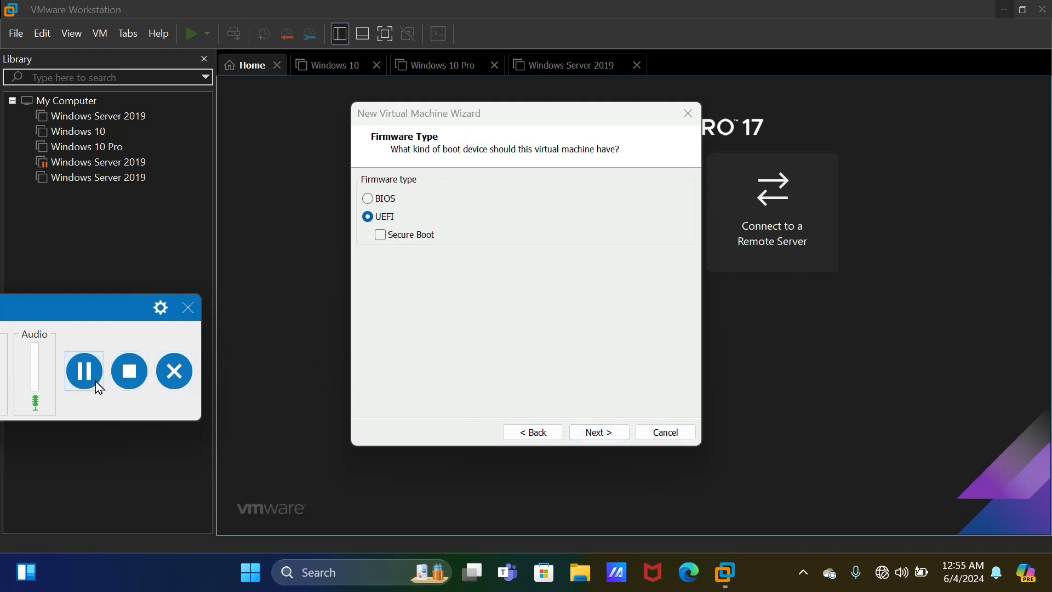
Keep UEFI and 2 processors, set memory to 2700 MB, keep NAT, LSI Logic SAS and NVMe
{"action": "key", "text": "Return"}
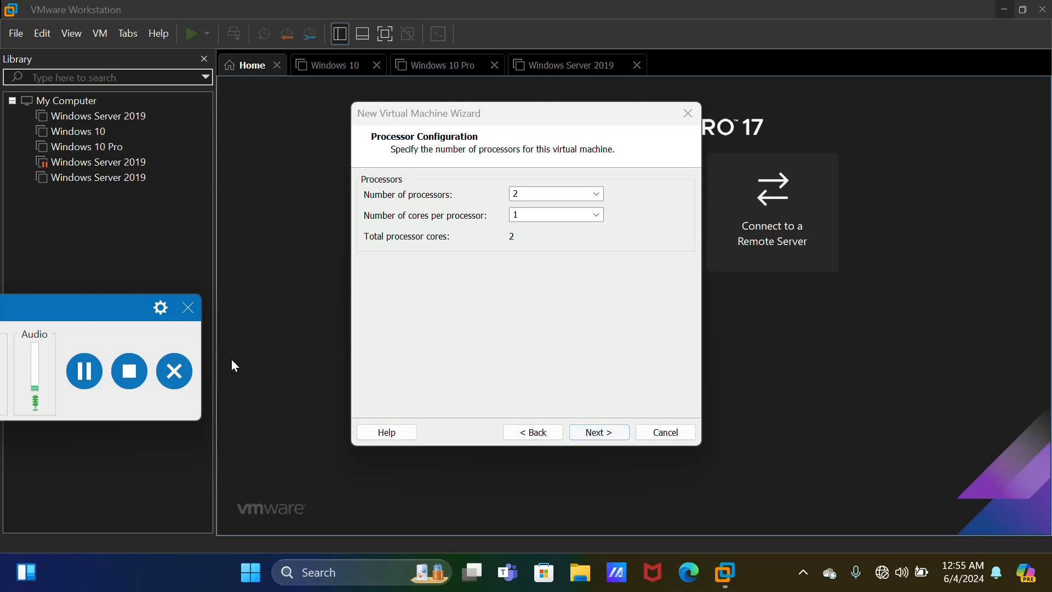
{"action": "key", "text": "Return"}
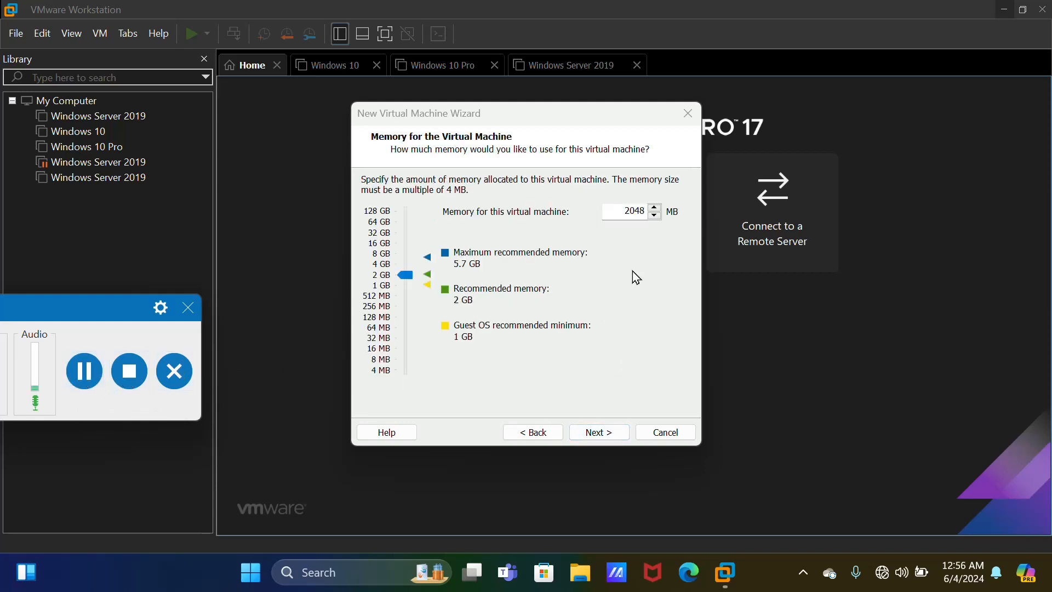
{"action": "left_click", "coordinate": [644, 214]}
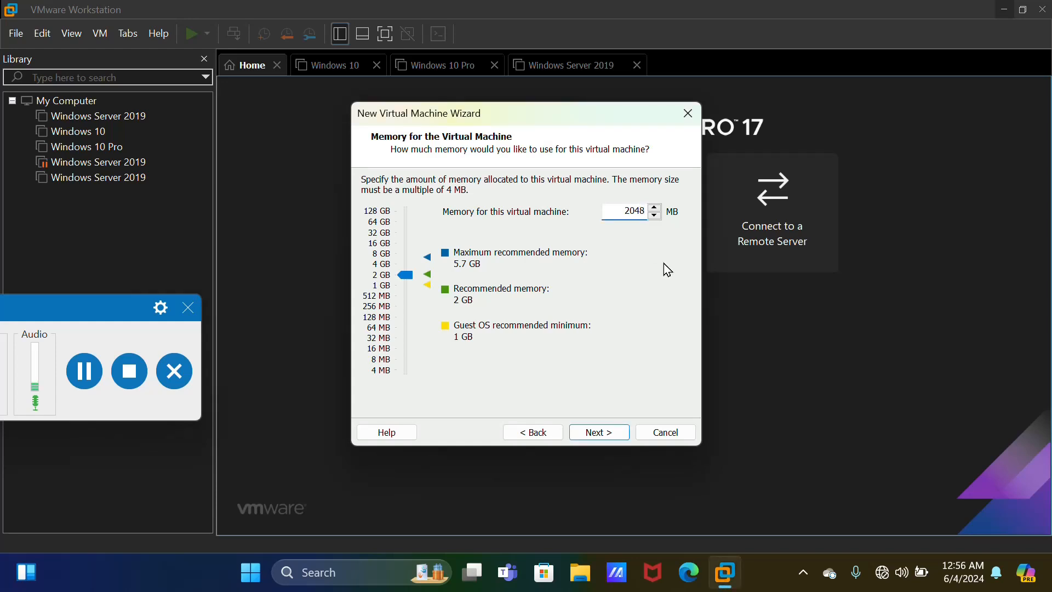
{"action": "key", "text": "BackSpace"}
{"action": "key", "text": "BackSpace"}
{"action": "key", "text": "BackSpace"}
{"action": "type", "text": "700"}
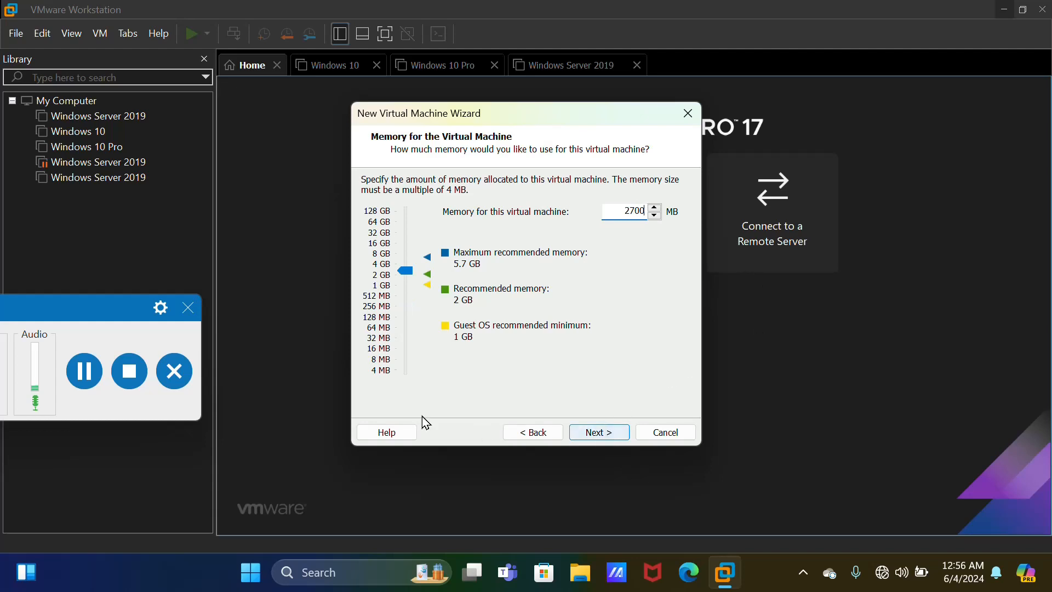
{"action": "key", "text": "Return"}
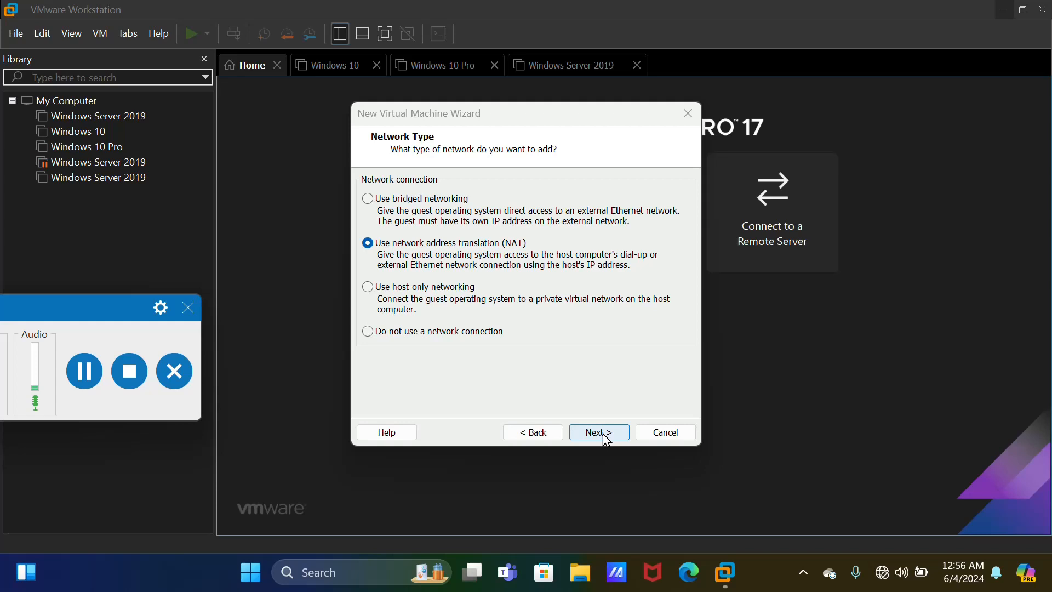
{"action": "key", "text": "Return"}
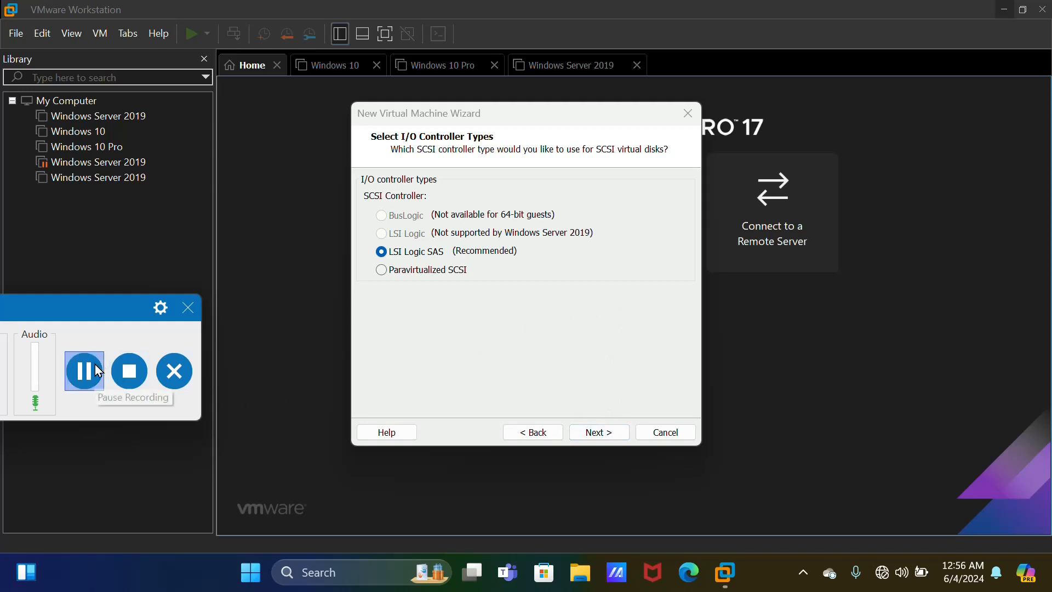
{"action": "key", "text": "Return"}
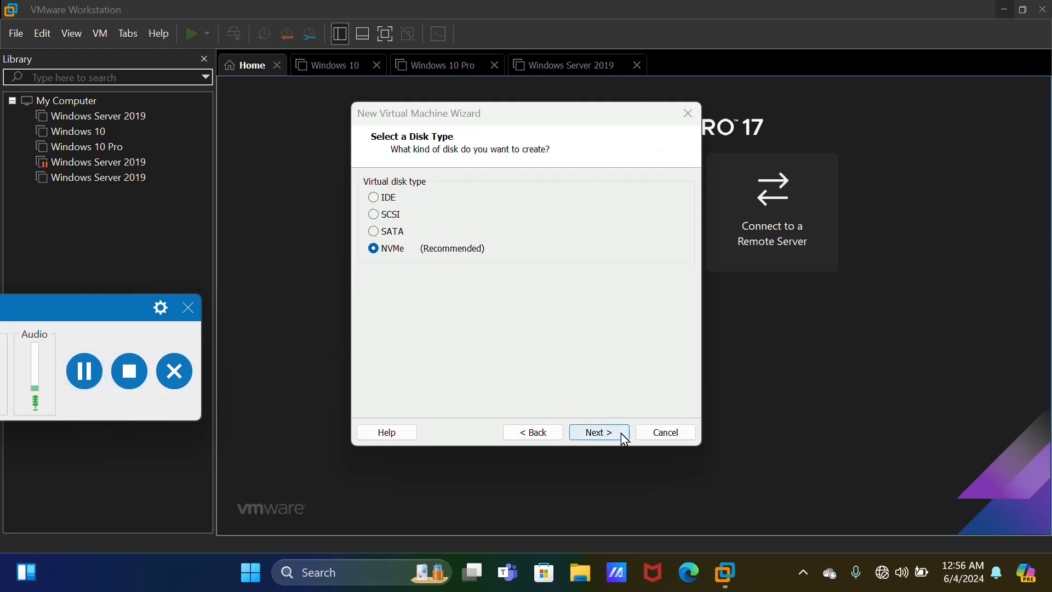
{"action": "key", "text": "Return"}
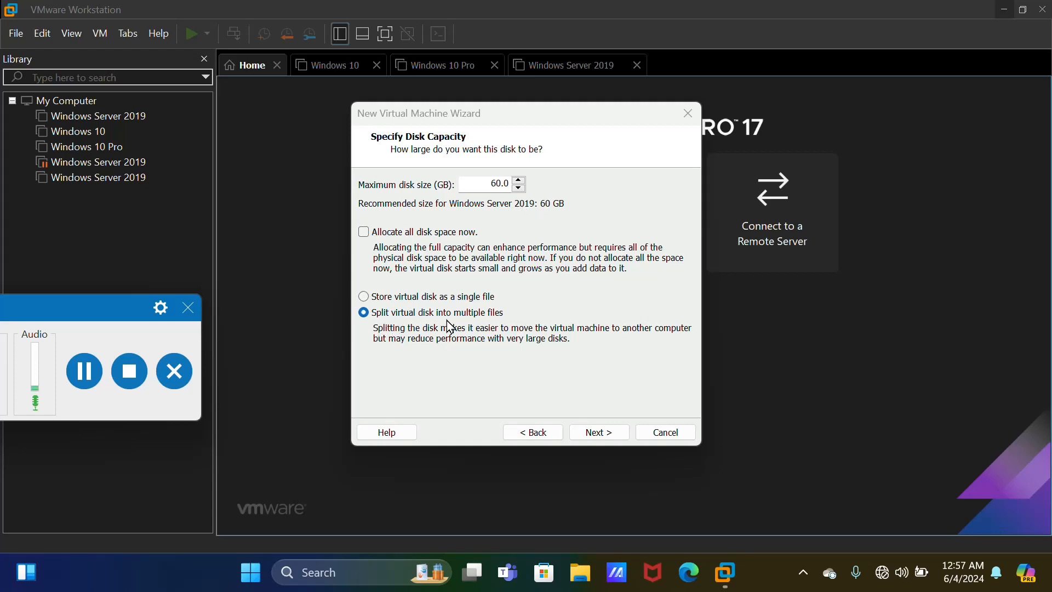
Accept the 60 GB disk and load windows server 2019.iso into the virtual CD/DVD drive
{"action": "left_click", "coordinate": [624, 433]}
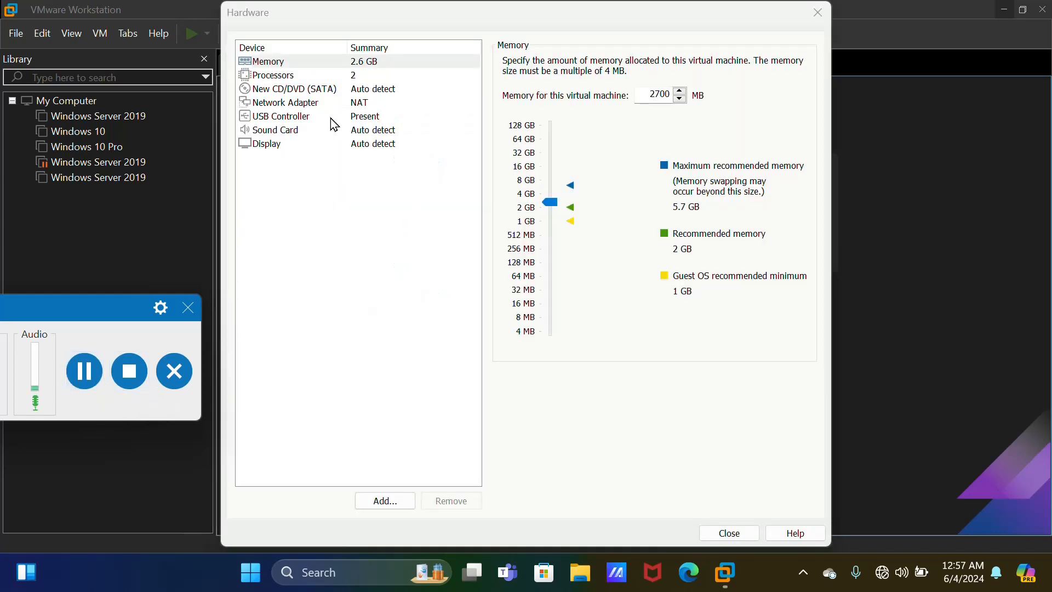
{"action": "left_click", "coordinate": [319, 94]}
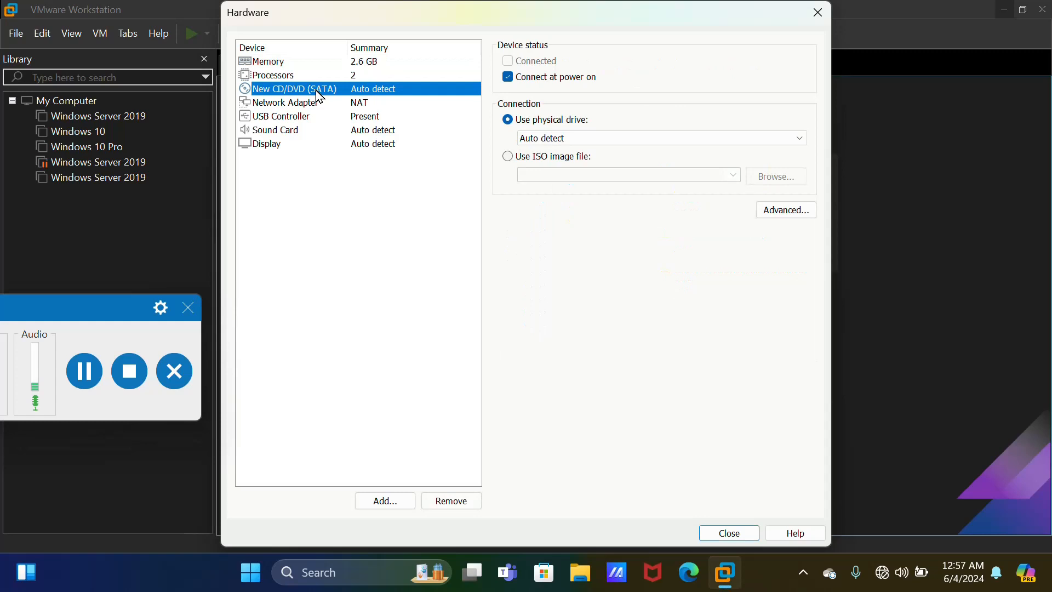
{"action": "left_click", "coordinate": [509, 157]}
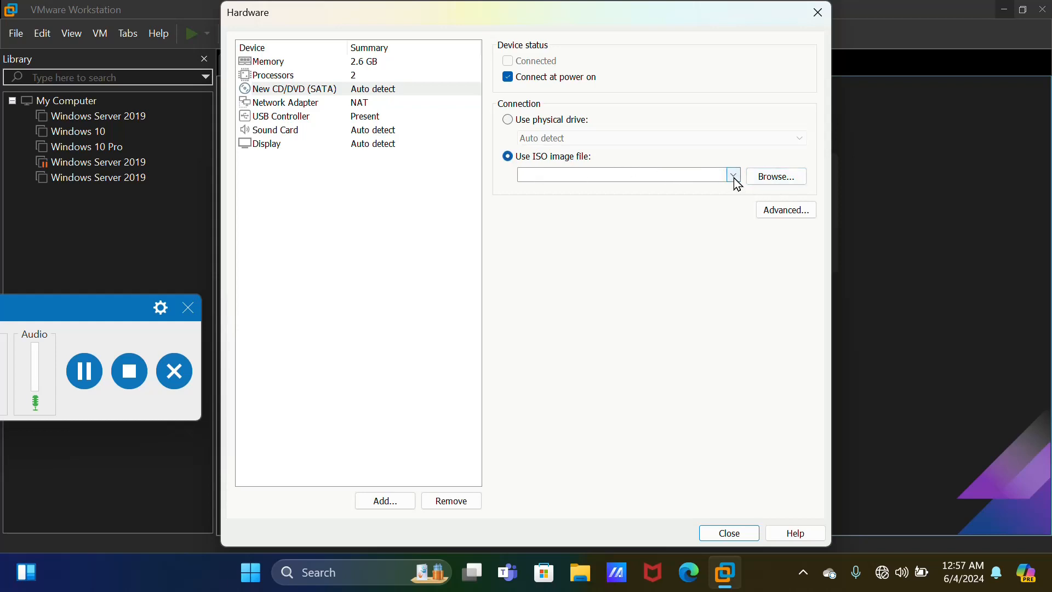
{"action": "left_click", "coordinate": [735, 177]}
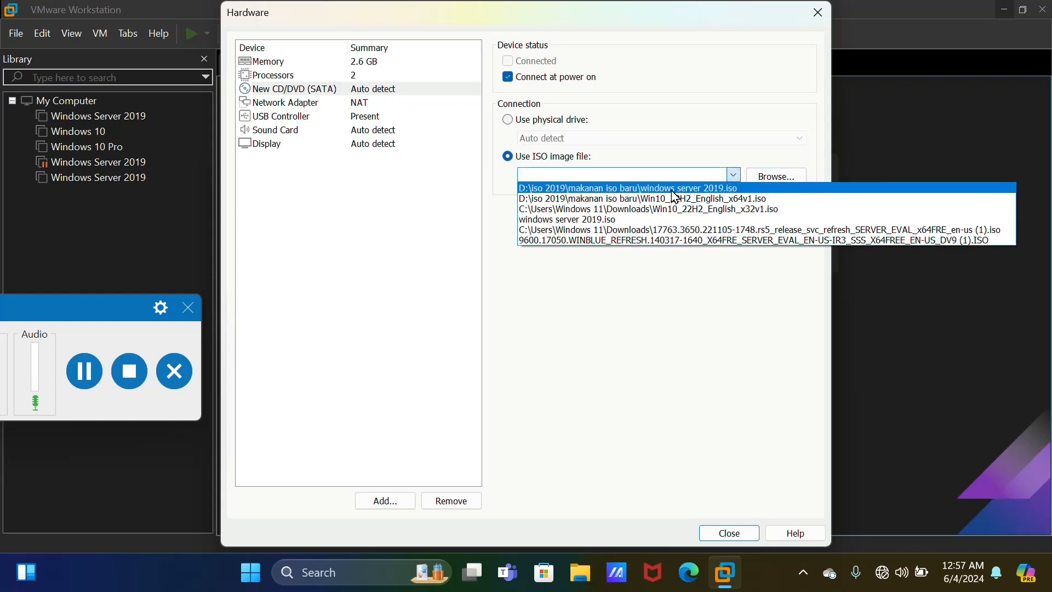
{"action": "left_click", "coordinate": [785, 178]}
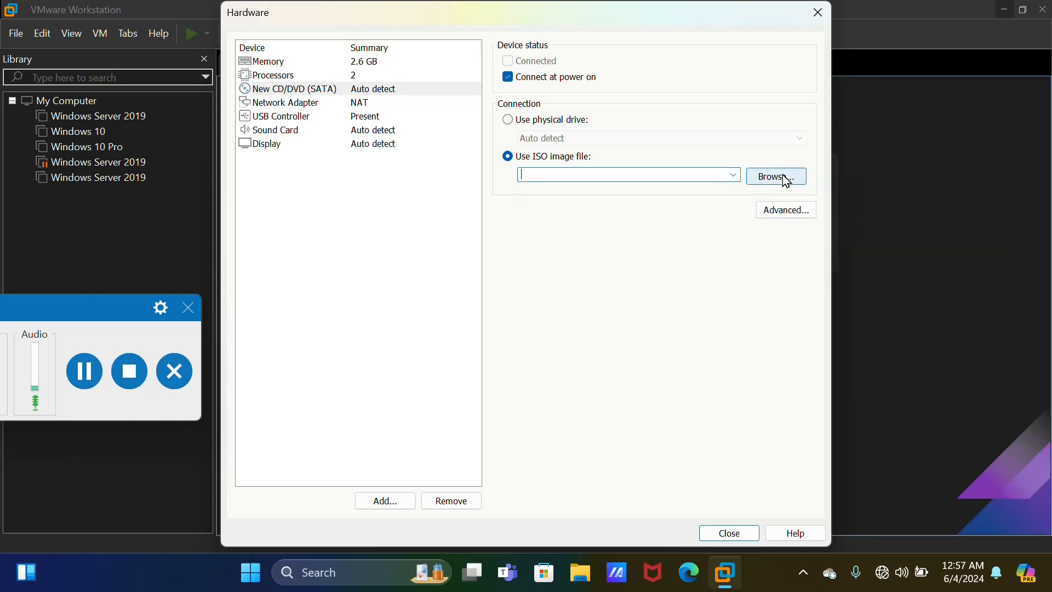
{"action": "left_click", "coordinate": [785, 179]}
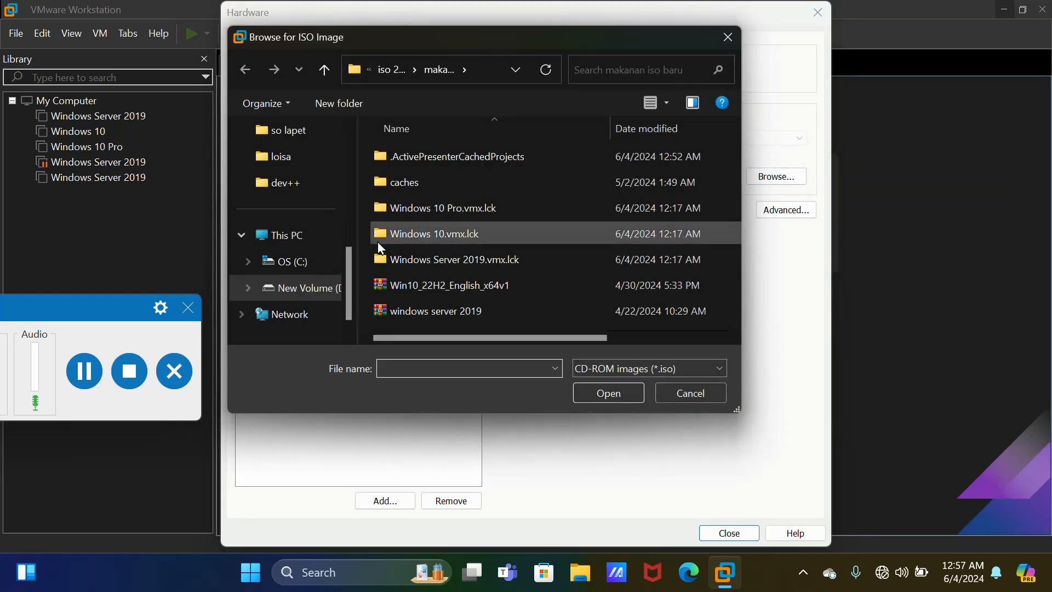
{"action": "left_click", "coordinate": [417, 309]}
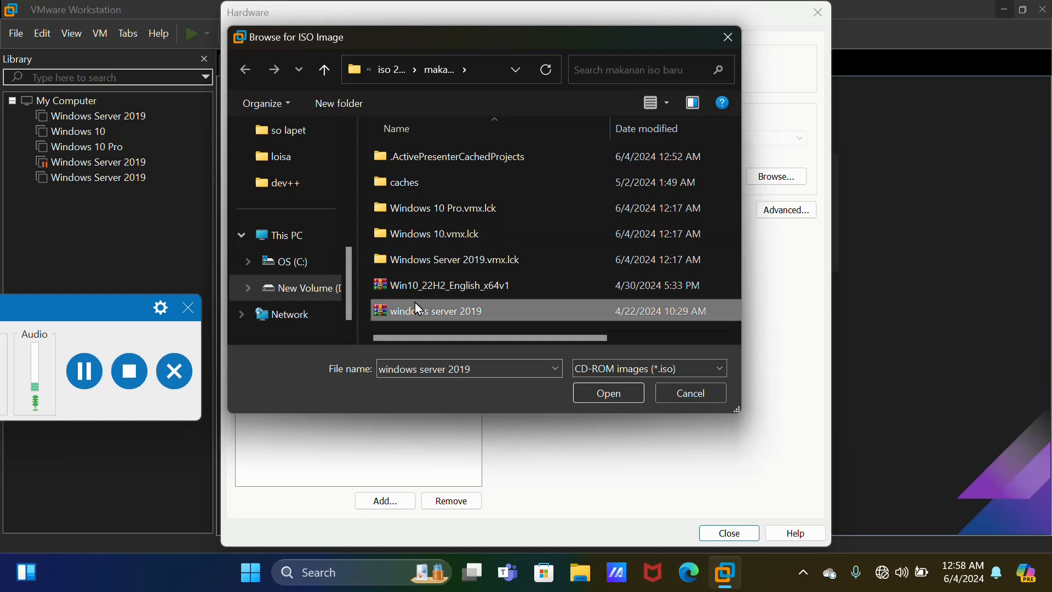
{"action": "left_click", "coordinate": [615, 395]}
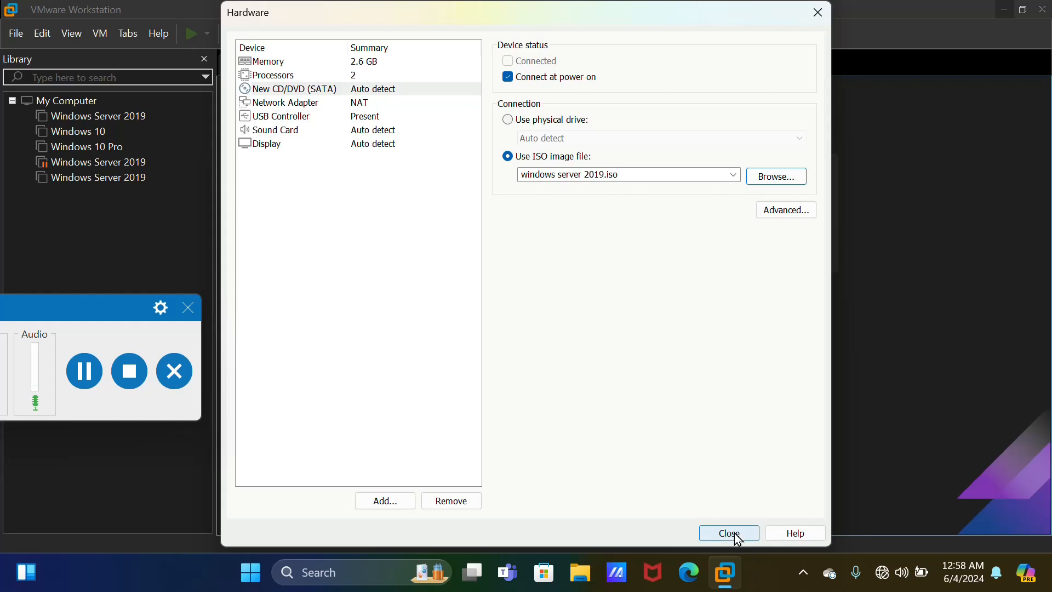
{"action": "left_click", "coordinate": [94, 386]}
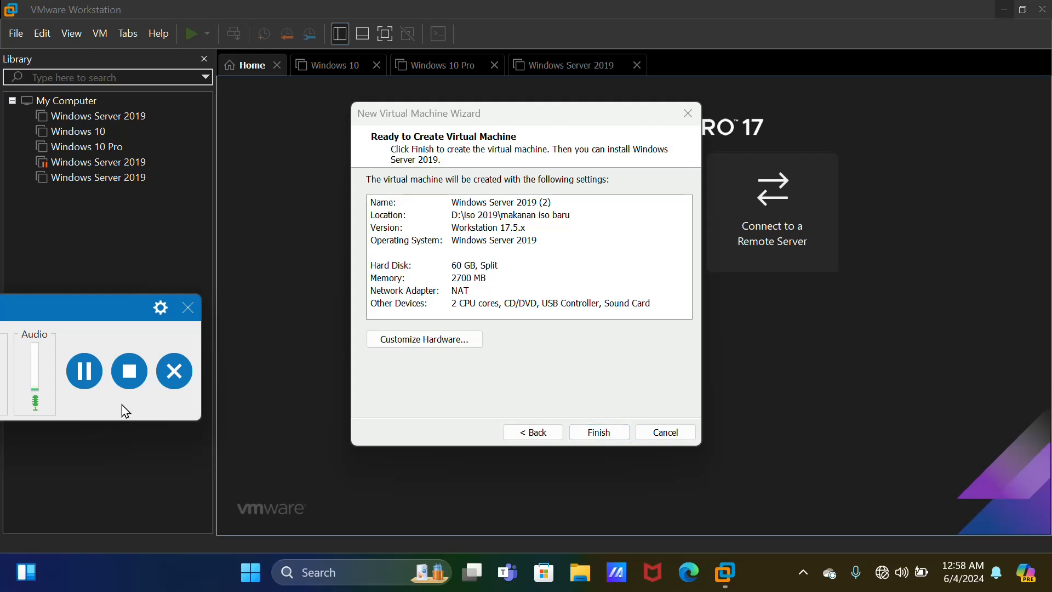
Finish the wizard and power on the Windows Server 2019 (2) VM
{"action": "left_click", "coordinate": [84, 371]}
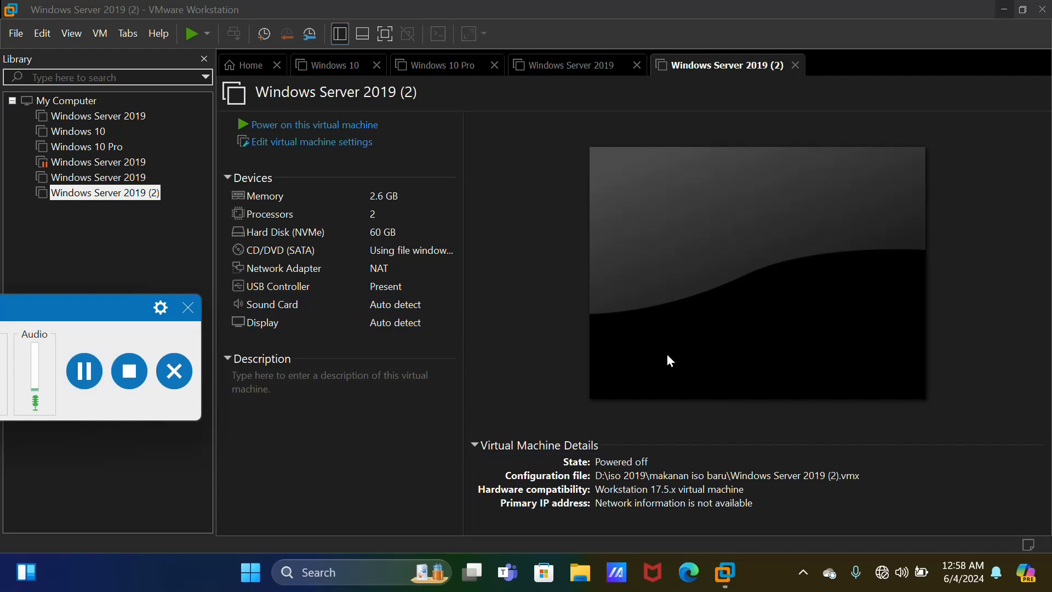
{"action": "left_click", "coordinate": [382, 134]}
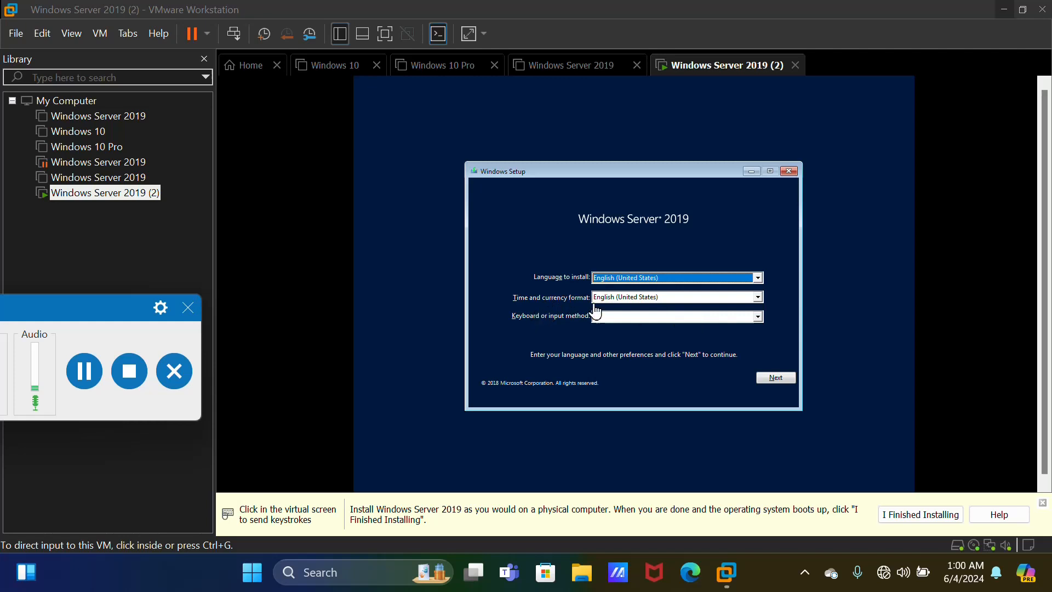
Set the time and currency format to Indonesian (Indonesia) in Windows Setup
{"action": "left_click", "coordinate": [760, 303]}
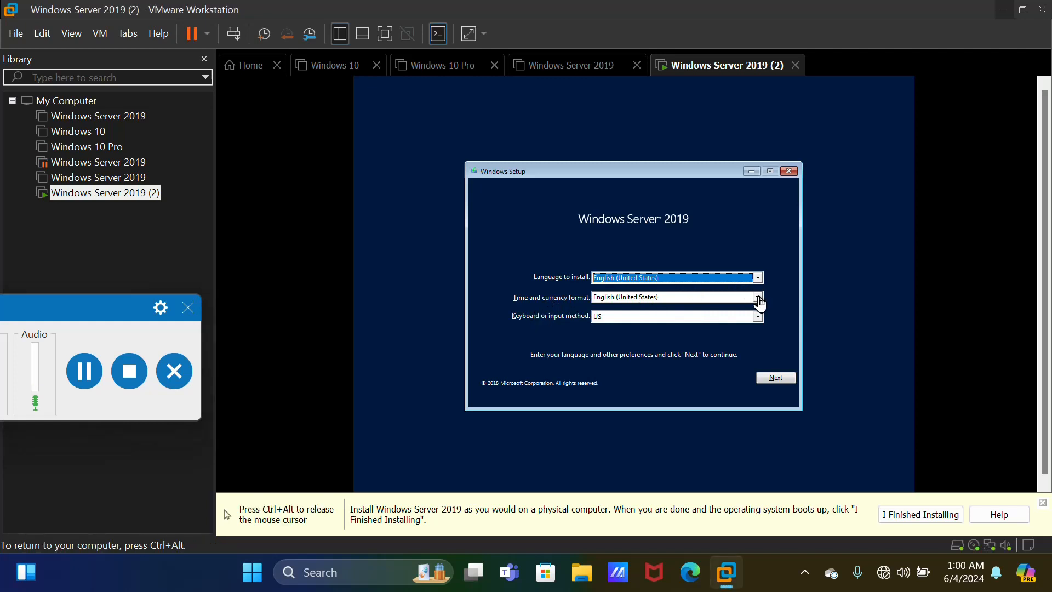
{"action": "left_click", "coordinate": [759, 301]}
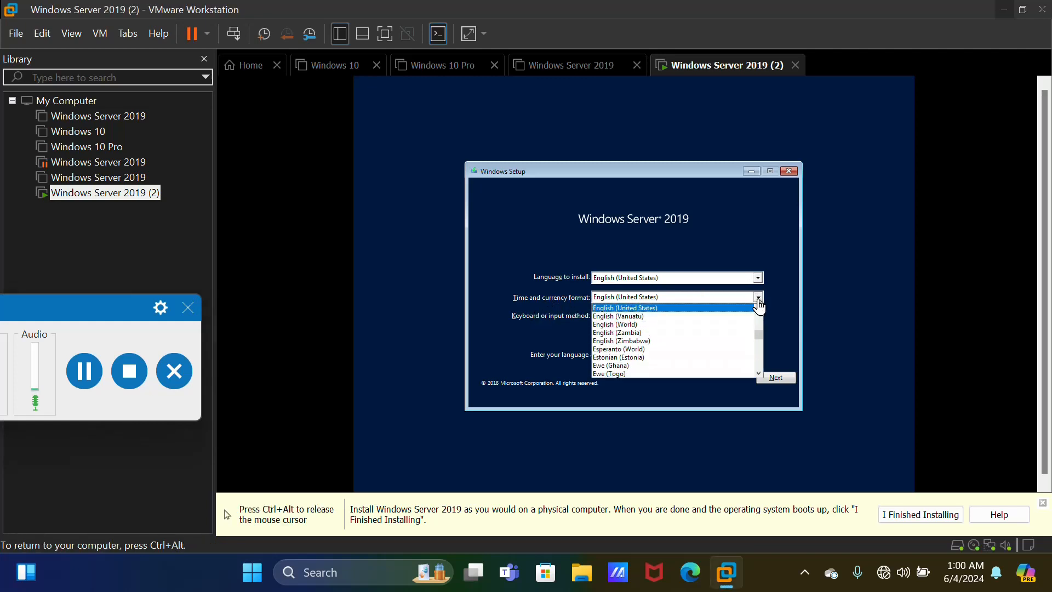
{"action": "type", "text": "in"}
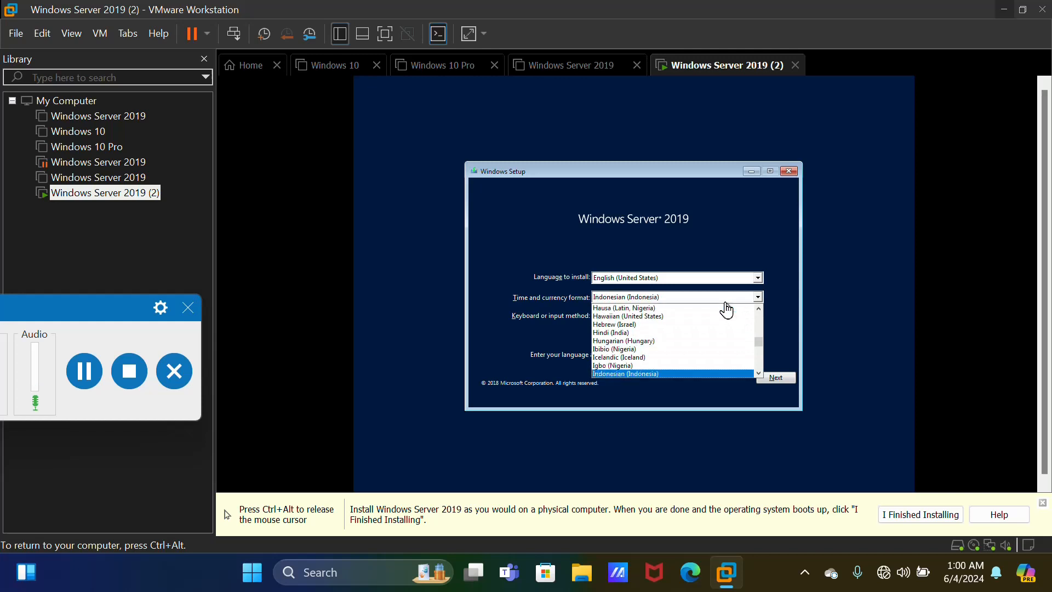
{"action": "left_click", "coordinate": [707, 375]}
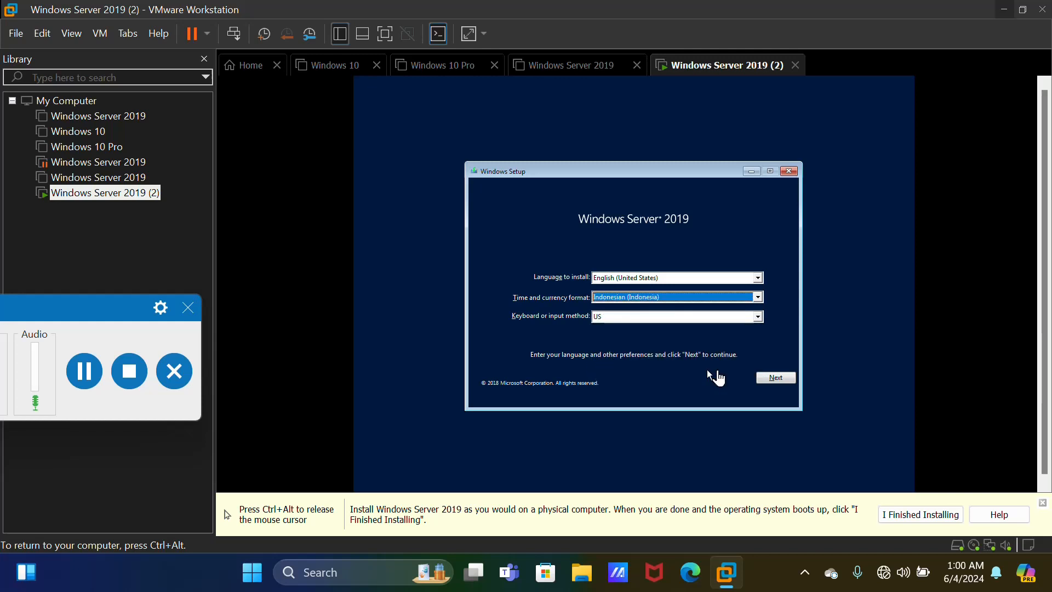
{"action": "left_click", "coordinate": [777, 378]}
{"action": "key", "text": "ctrl+alt"}
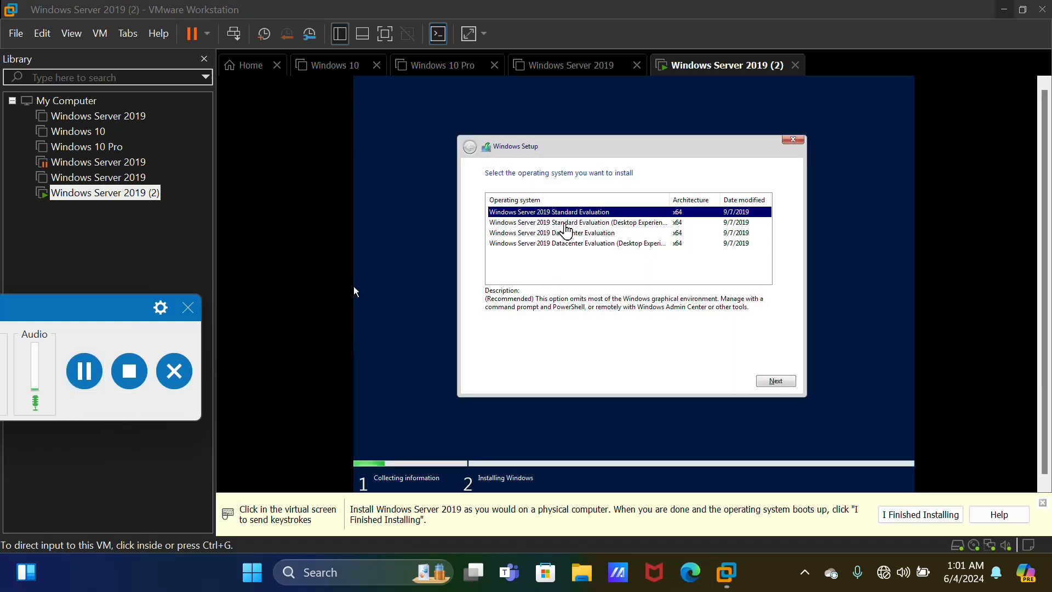
Choose Standard Evaluation (Desktop Experience), accept the license terms, and select Custom install
{"action": "left_click", "coordinate": [354, 291]}
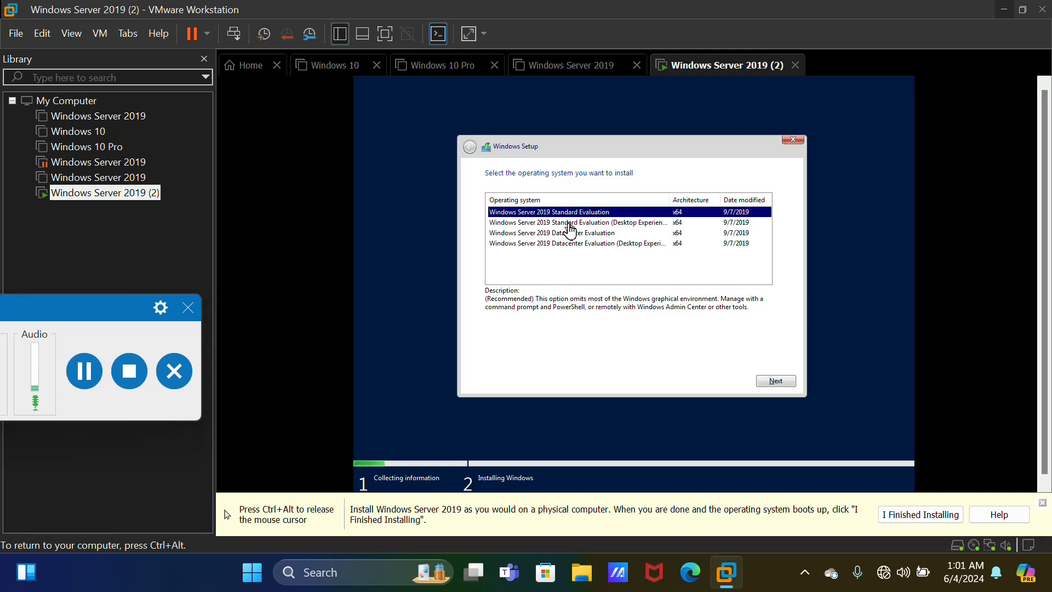
{"action": "left_click", "coordinate": [570, 223]}
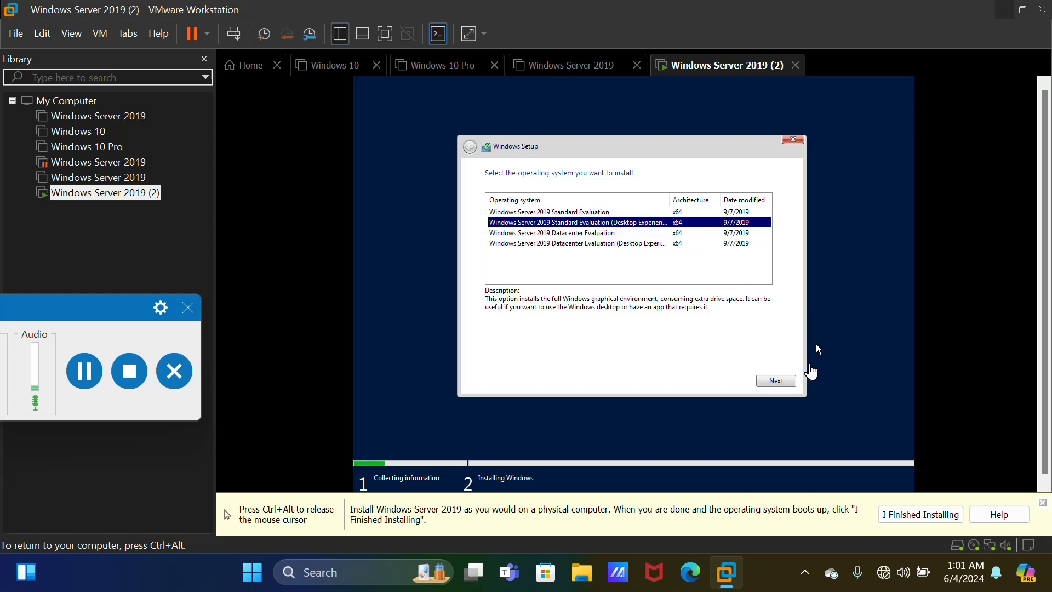
{"action": "left_click", "coordinate": [759, 382]}
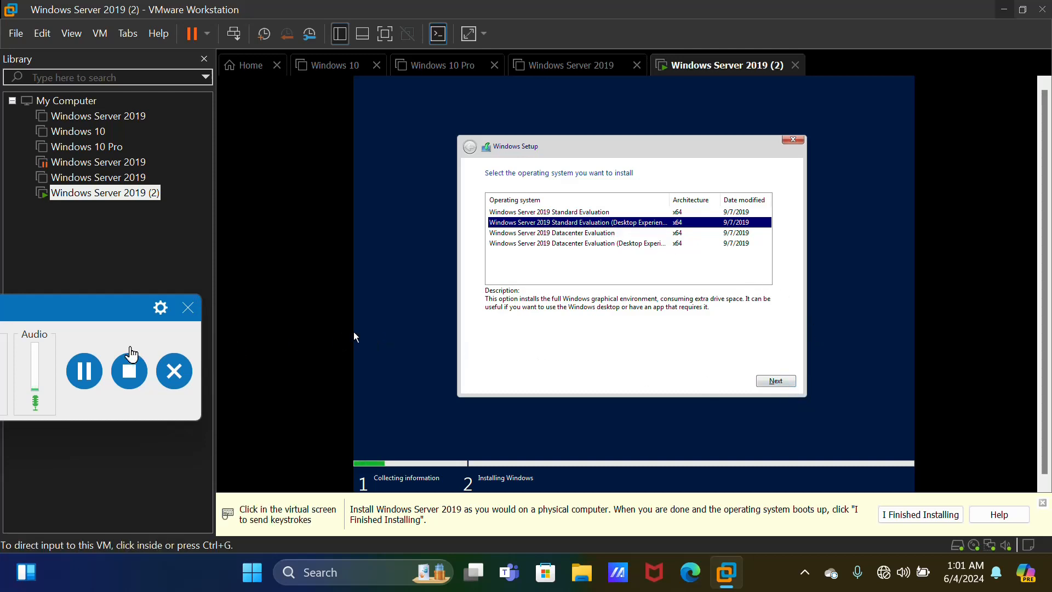
{"action": "left_click", "coordinate": [355, 391]}
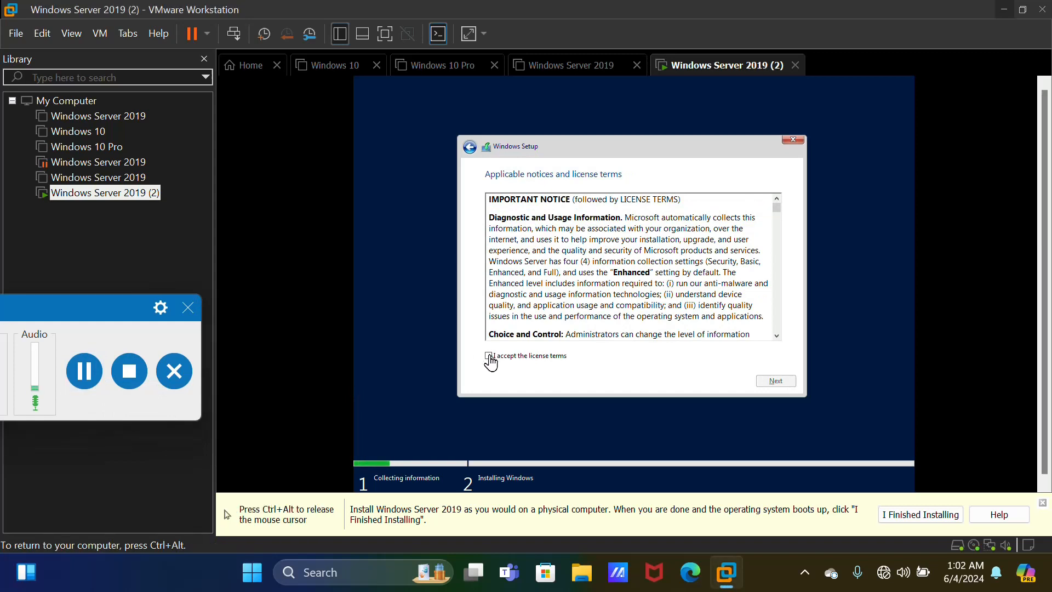
{"action": "left_click", "coordinate": [490, 356]}
{"action": "key", "text": "ctrl+alt"}
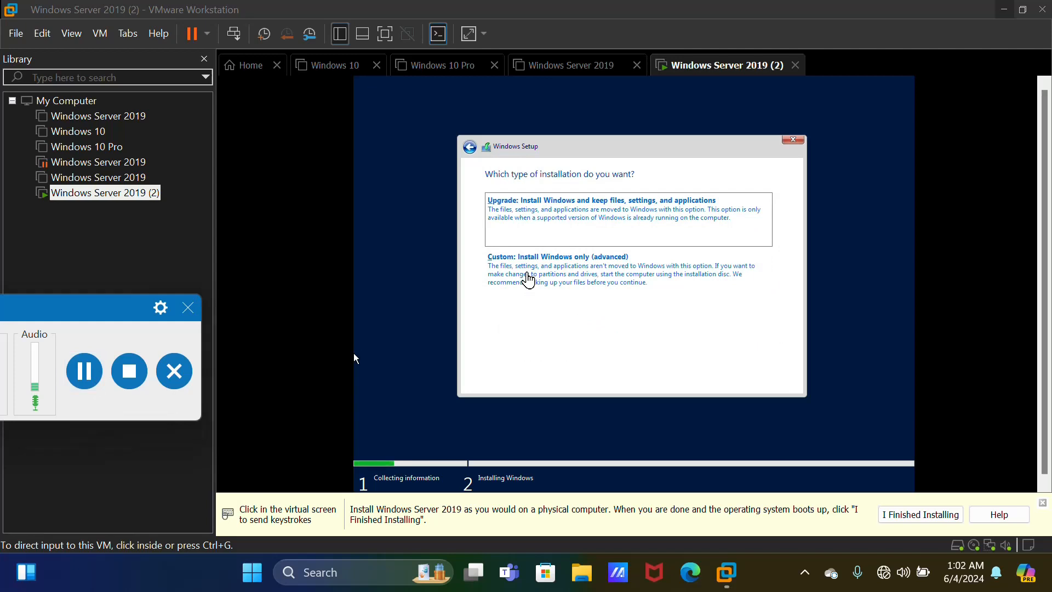
{"action": "left_click", "coordinate": [355, 354]}
{"action": "key", "text": "ctrl+alt"}
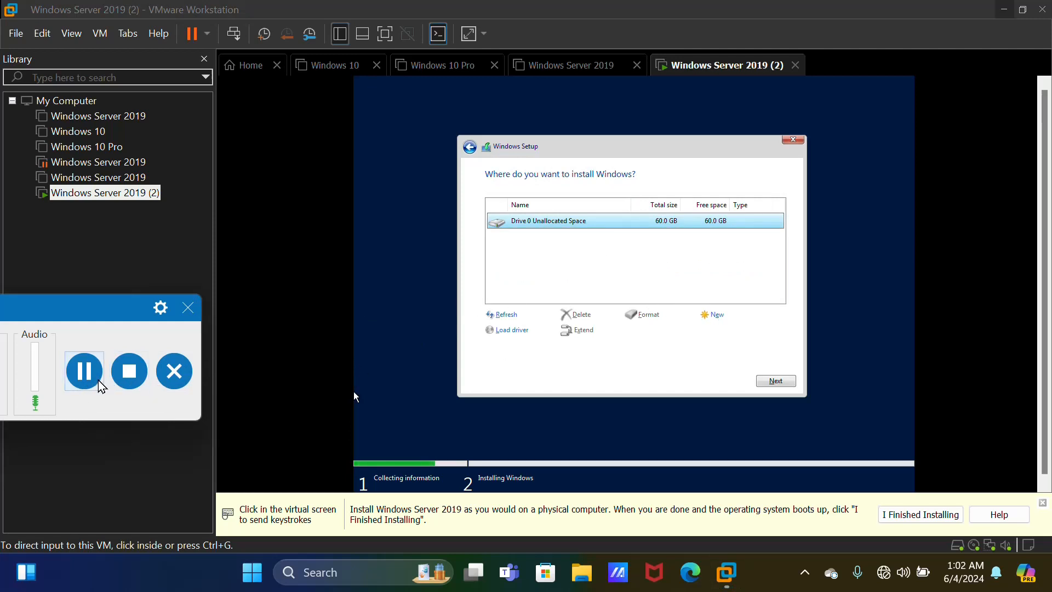
Create a new partition on Drive 0's 60 GB and install Windows onto Partition 4
{"action": "left_click", "coordinate": [84, 371]}
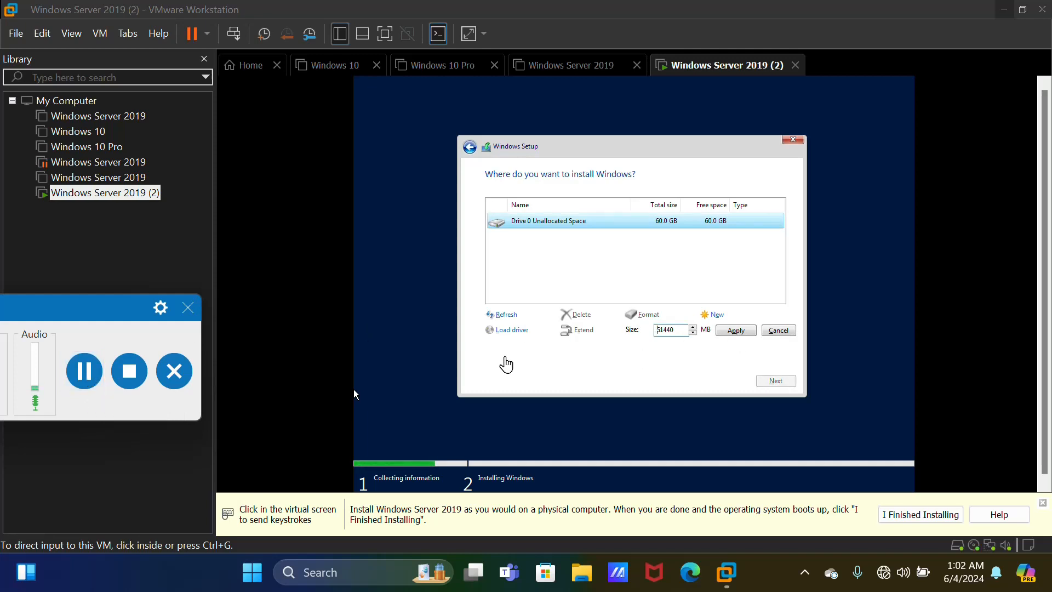
{"action": "left_click", "coordinate": [85, 371]}
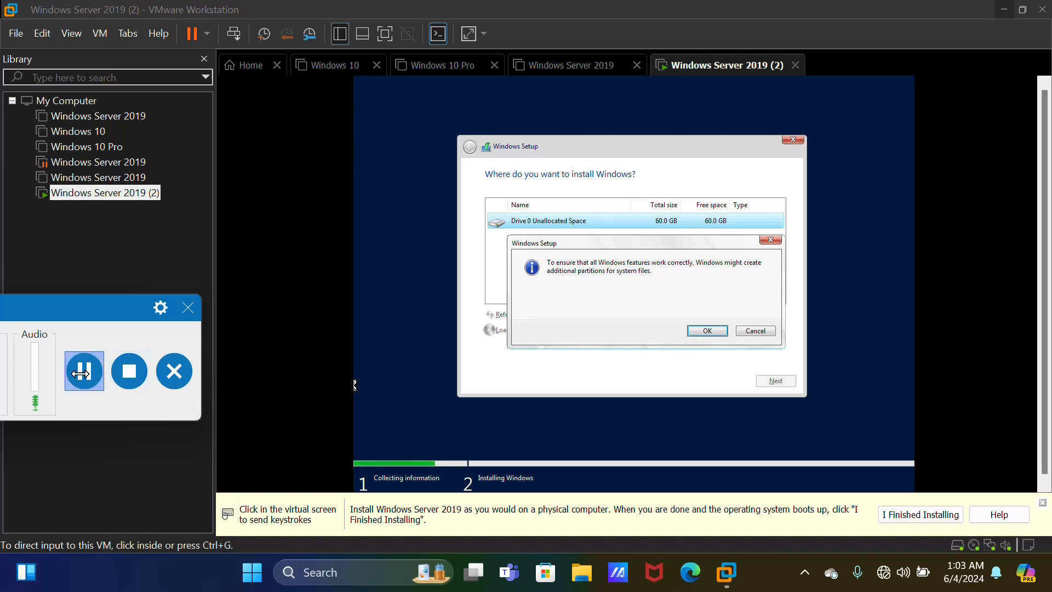
{"action": "left_click", "coordinate": [81, 372]}
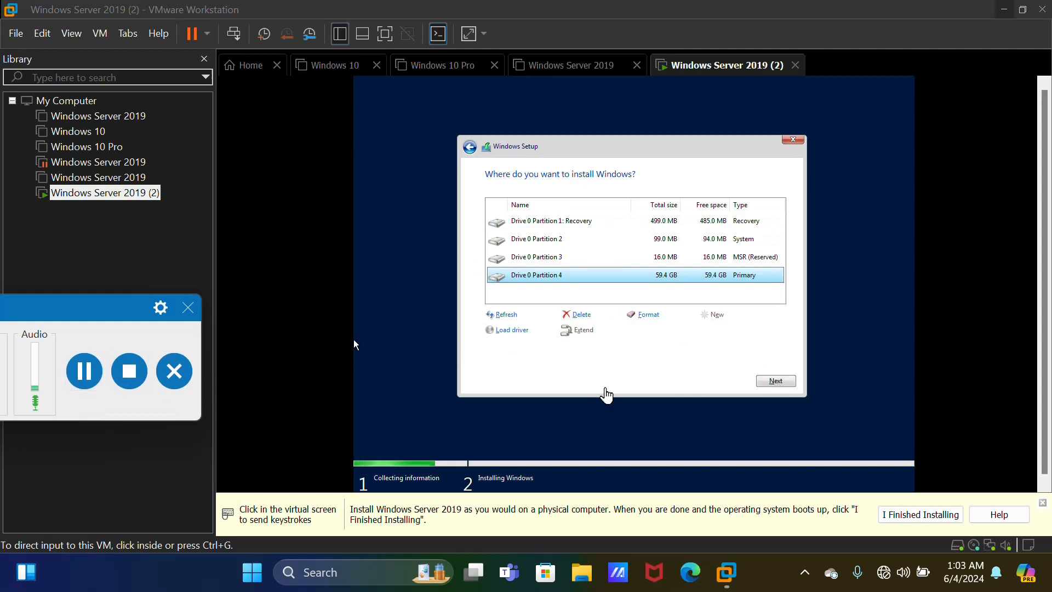
{"action": "left_click", "coordinate": [81, 373]}
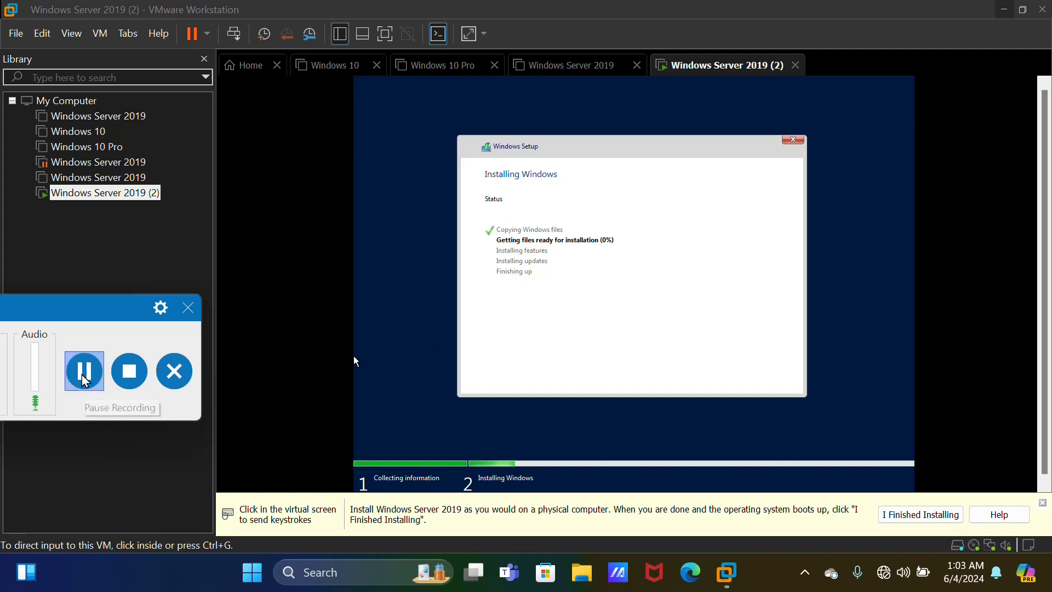
Wait through installation and reboot, then enter the Administrator password on Customize settings
{"action": "left_click", "coordinate": [84, 371]}
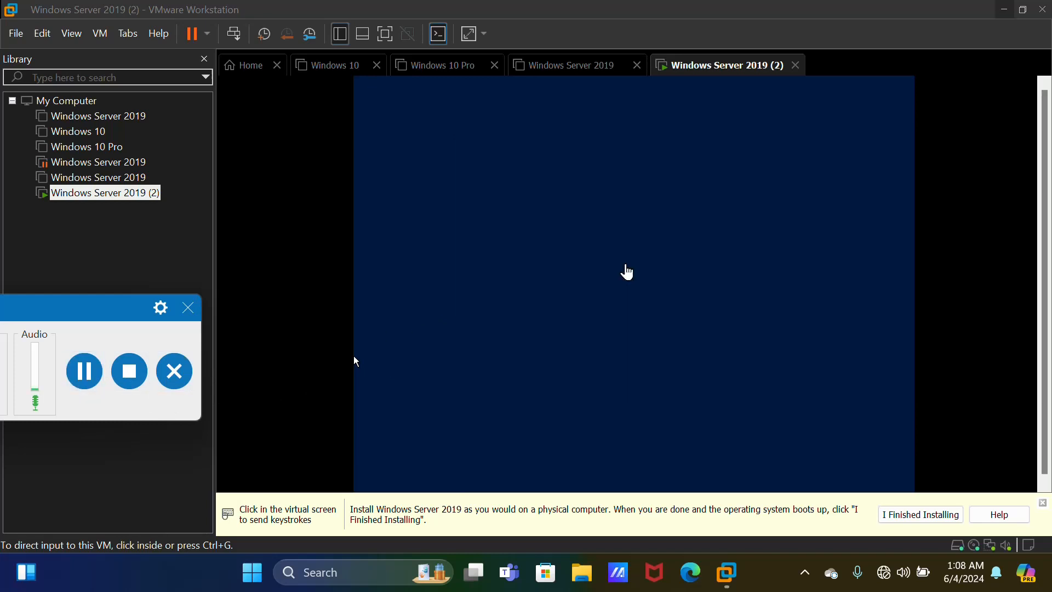
{"action": "left_click", "coordinate": [92, 375]}
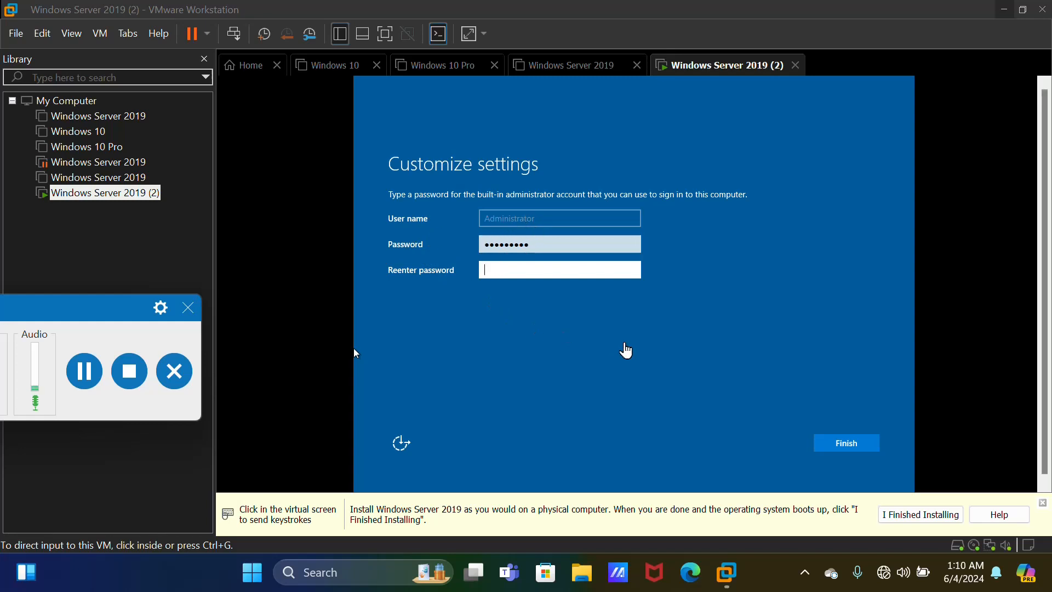
Paste the Administrator password into Reenter password and finish initial setup
{"action": "key", "text": "ctrl+v"}
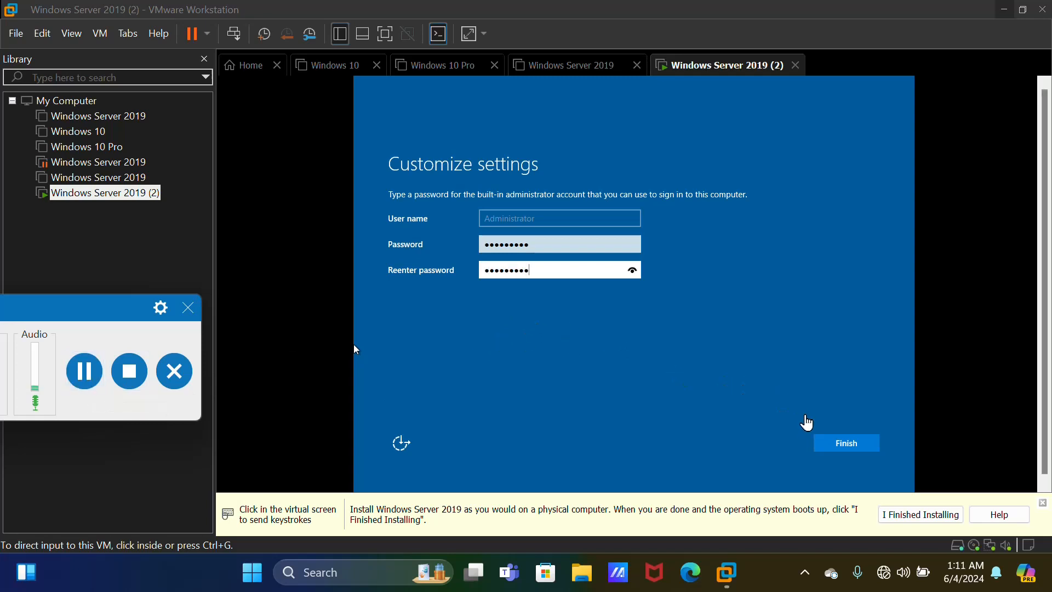
{"action": "left_click", "coordinate": [846, 448]}
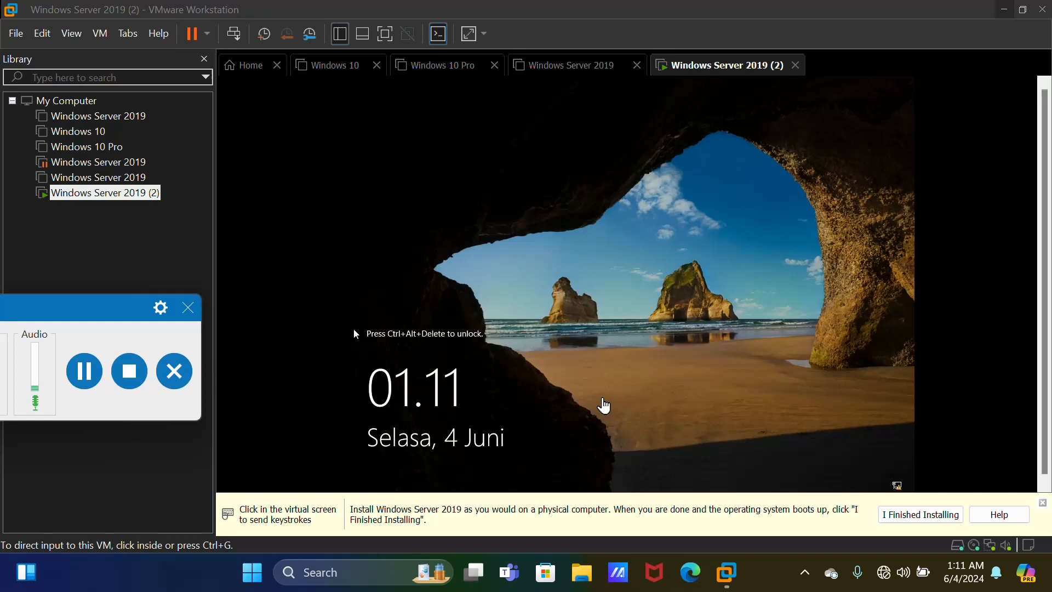
Sign in to the Windows Server 2019 (2) VM as Administrator with the account password
{"action": "key", "text": "ctrl+alt+Delete"}
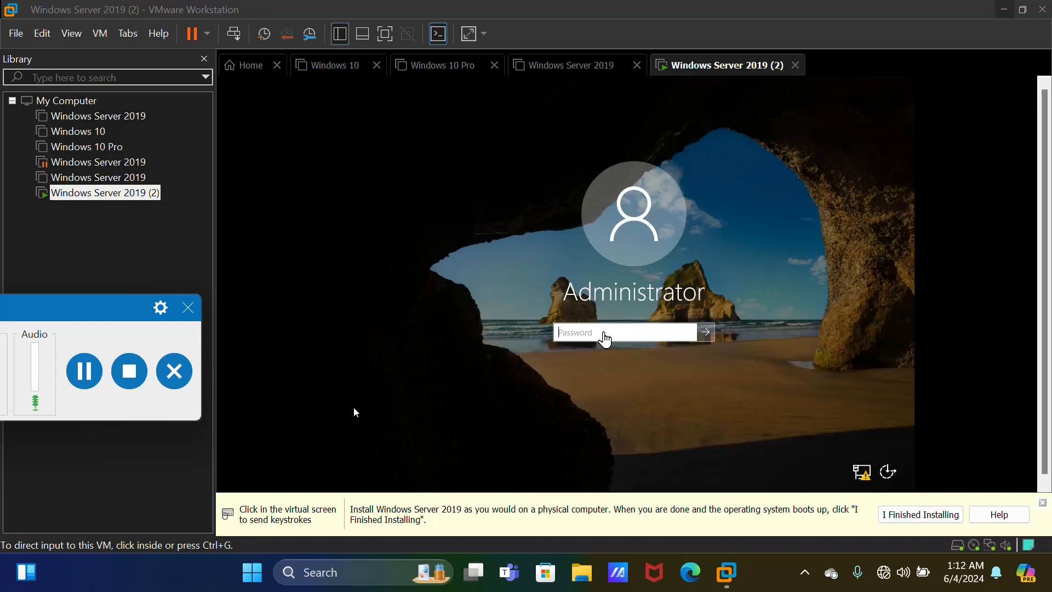
{"action": "left_click", "coordinate": [97, 379]}
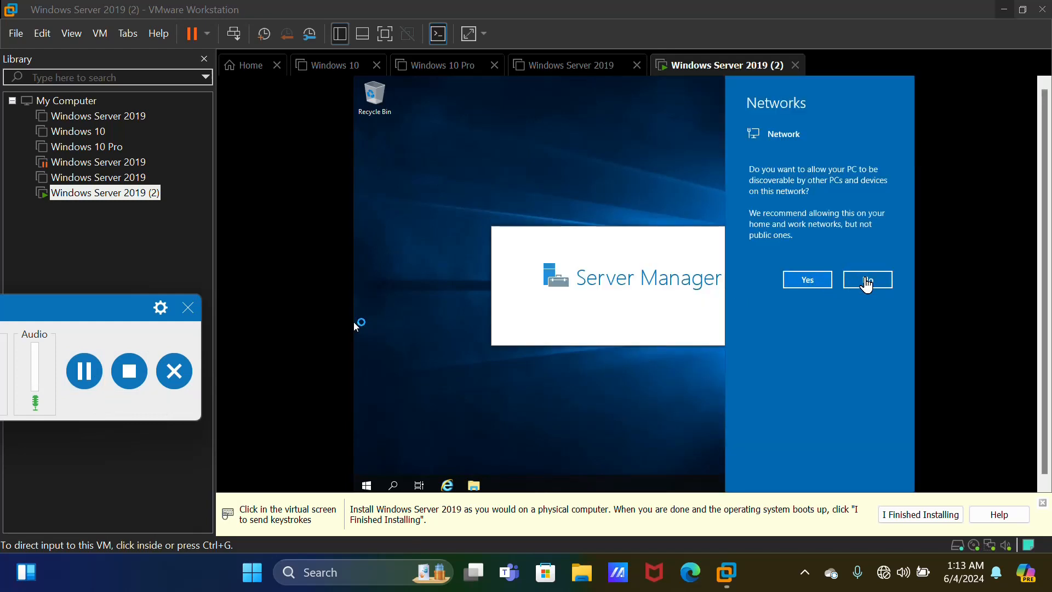
{"action": "left_click", "coordinate": [868, 282]}
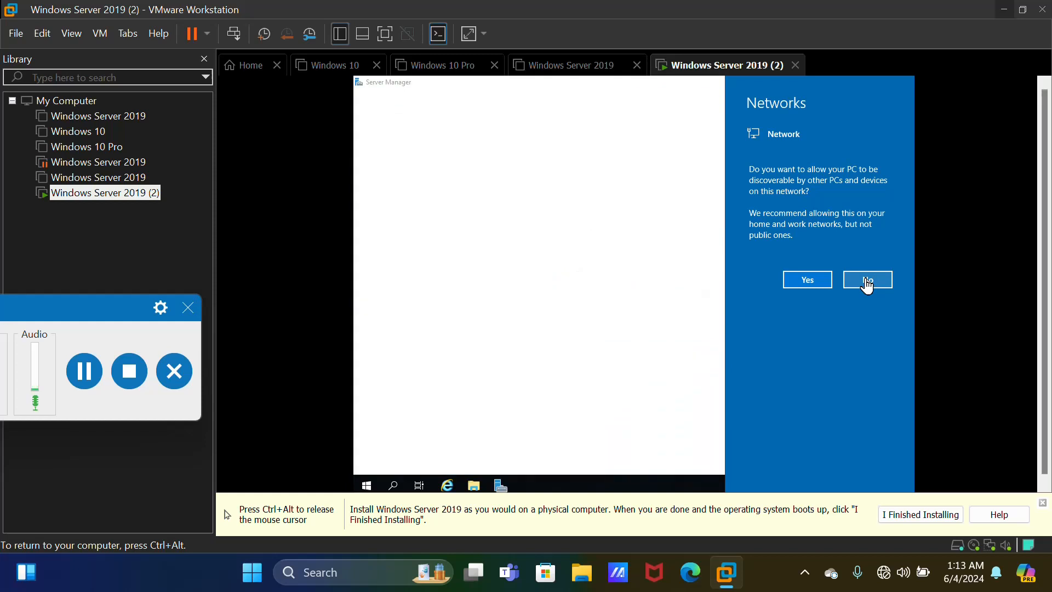
Answer Yes to network discovery on the Networks prompt and close Server Manager
{"action": "left_click", "coordinate": [798, 285]}
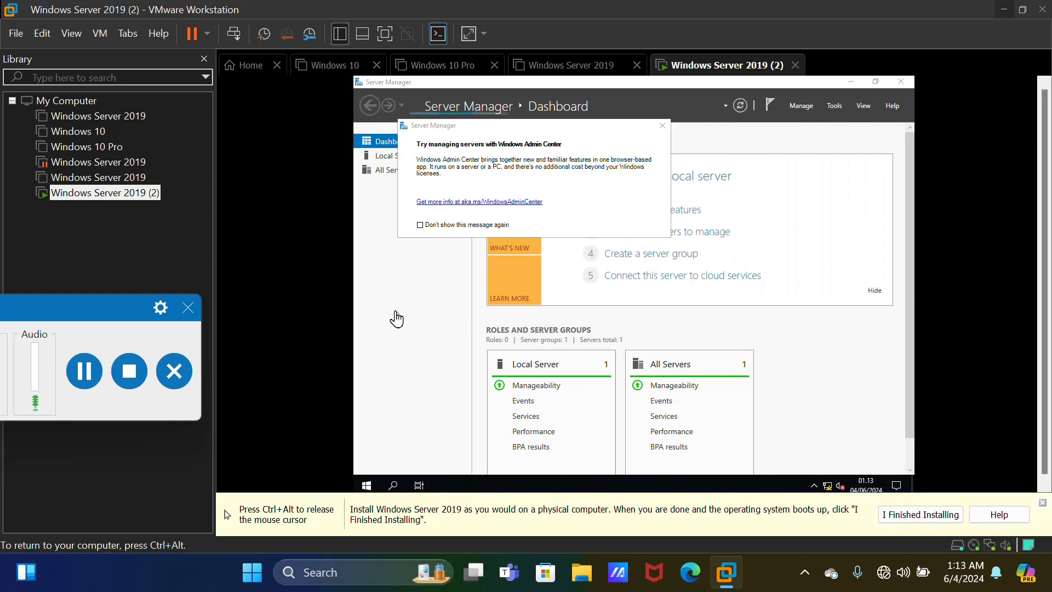
{"action": "key", "text": "ctrl+alt"}
{"action": "left_click", "coordinate": [83, 378]}
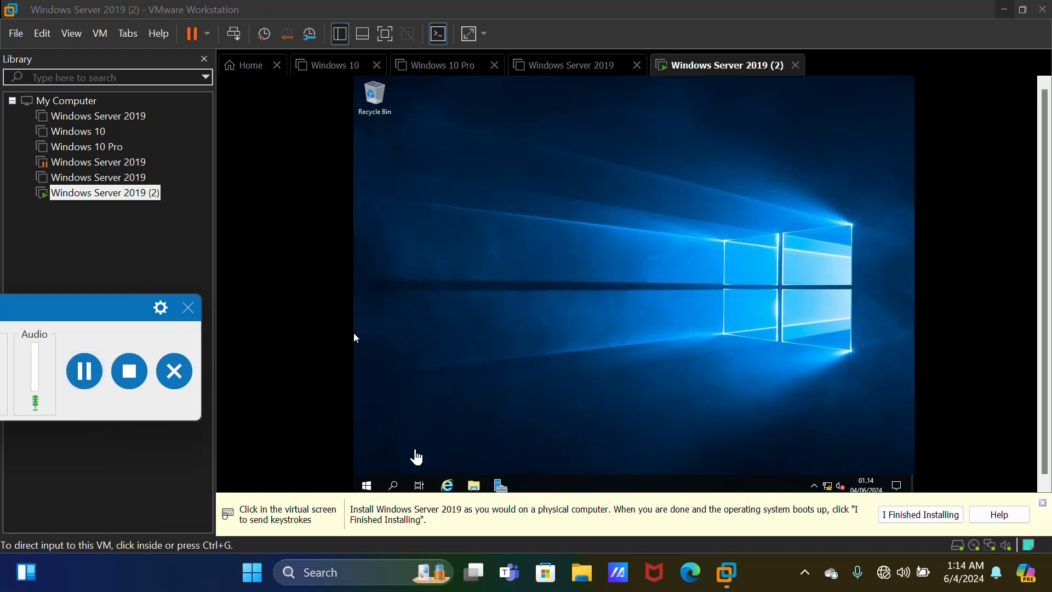
Launch Server Manager from the server's Start menu
{"action": "left_click", "coordinate": [372, 494]}
{"action": "left_click", "coordinate": [371, 489]}
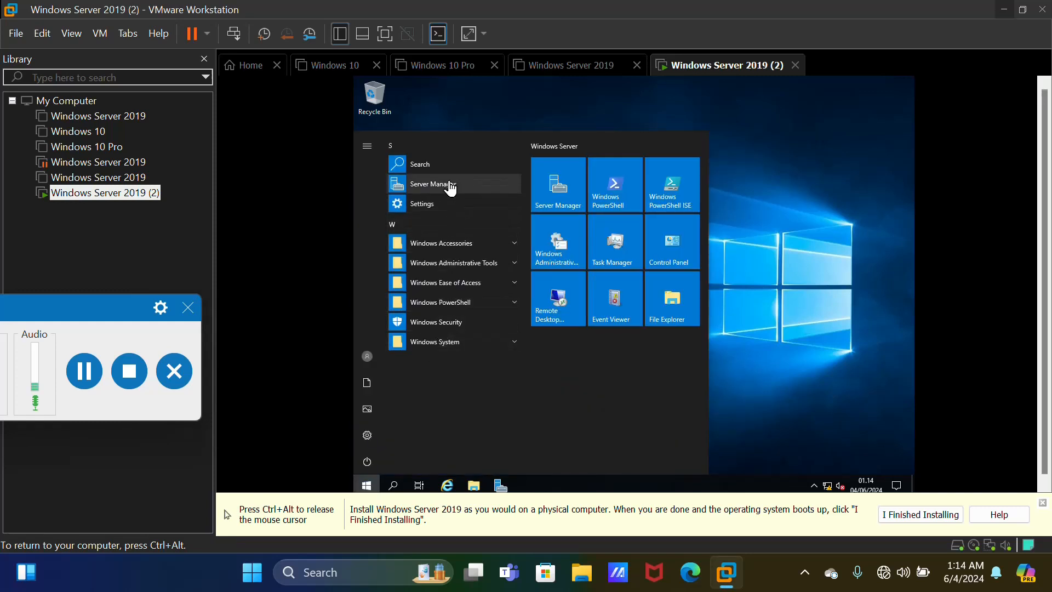
{"action": "left_click", "coordinate": [451, 188]}
{"action": "key", "text": "ctrl+alt"}
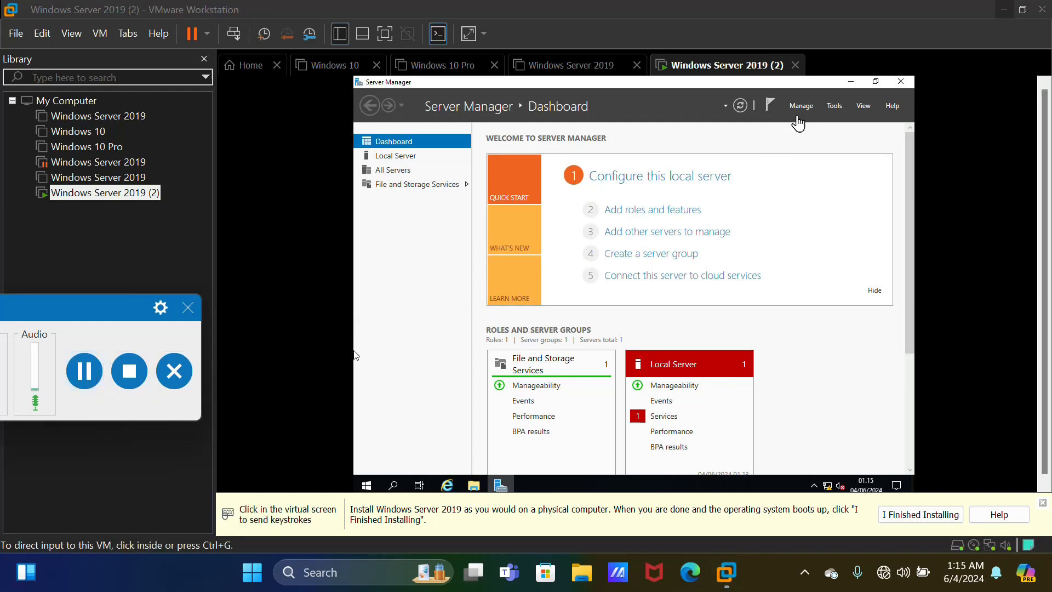
Start the Add Roles and Features wizard from Server Manager's Manage menu
{"action": "left_click", "coordinate": [356, 356]}
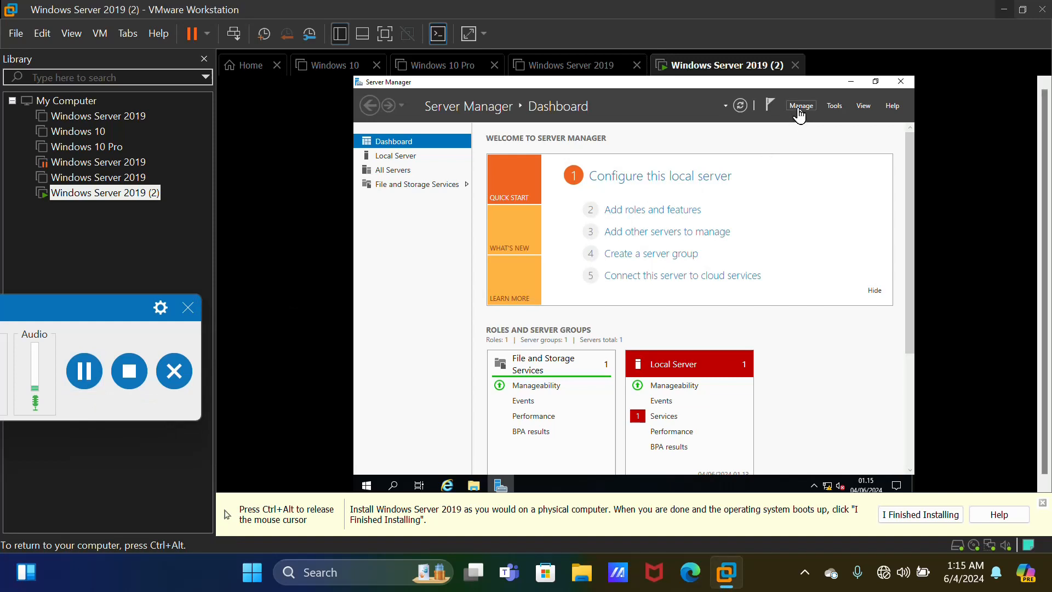
{"action": "left_click", "coordinate": [799, 108]}
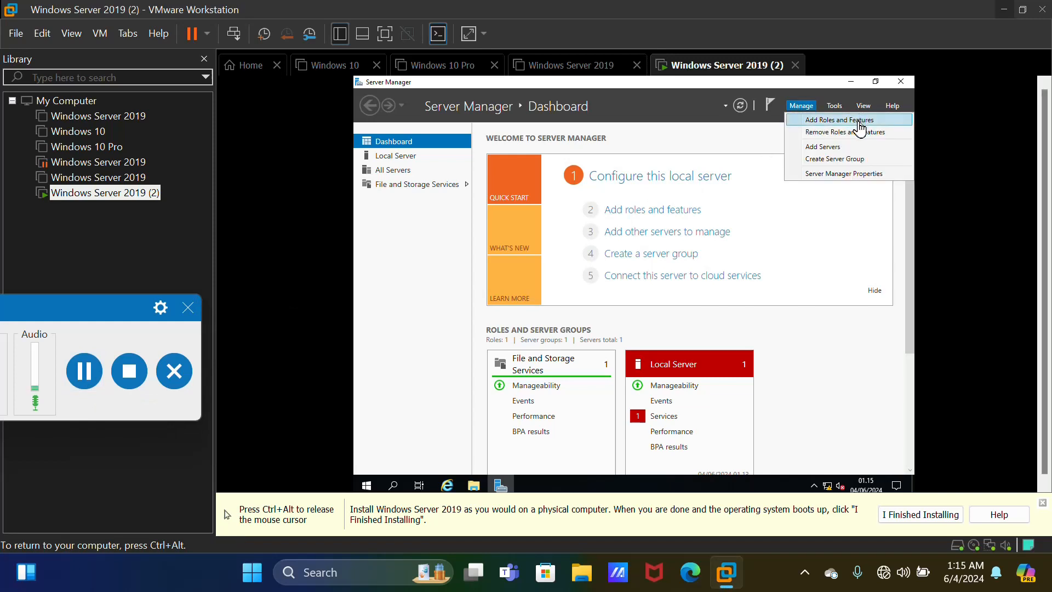
{"action": "left_click", "coordinate": [858, 122]}
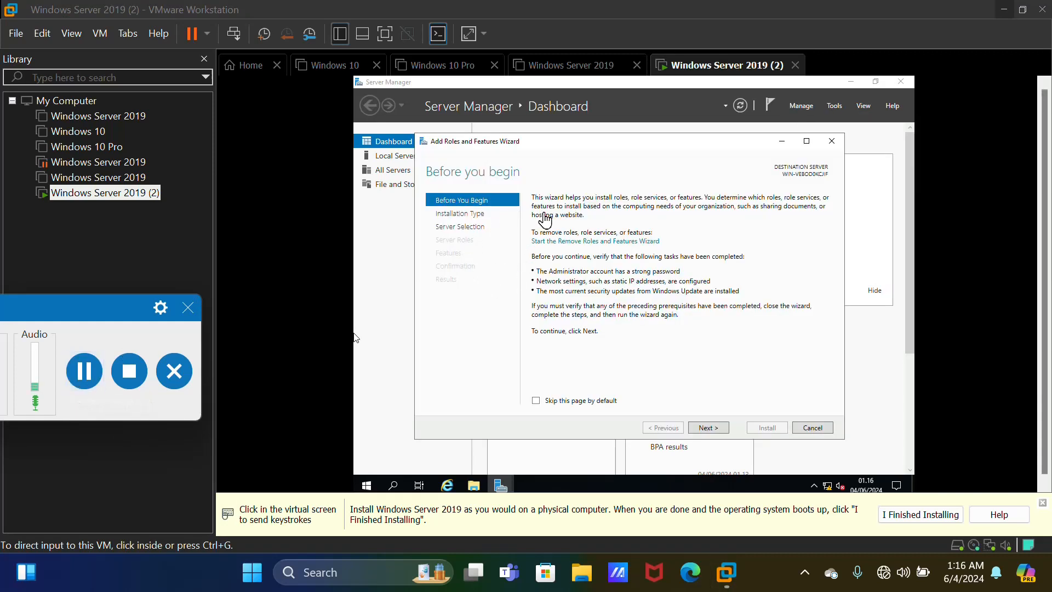
Advance past Before You Begin, keeping Role-based installation and the local server as destination
{"action": "left_click", "coordinate": [705, 428]}
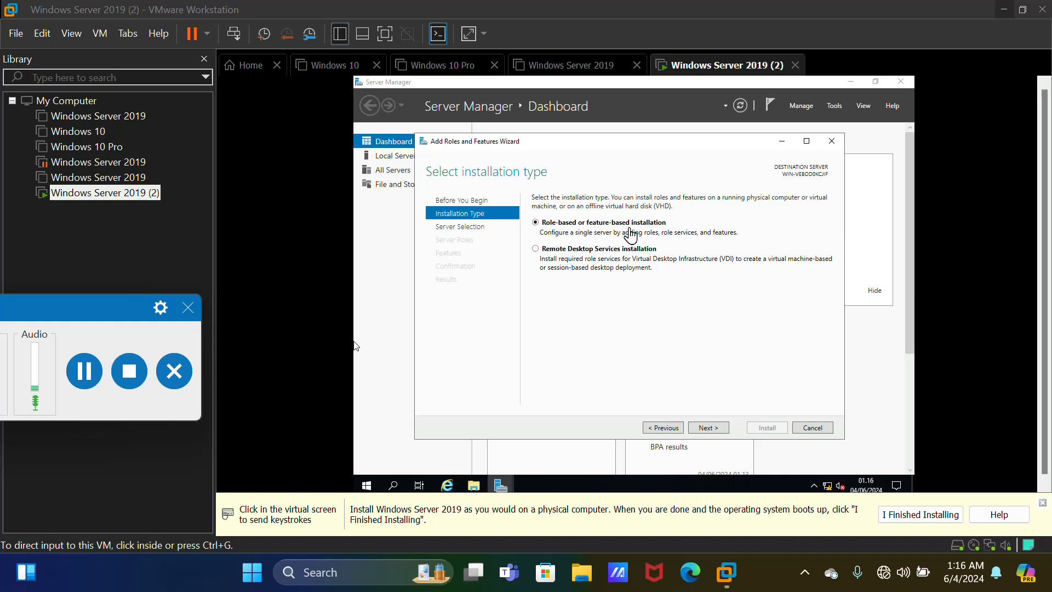
{"action": "left_click", "coordinate": [710, 432]}
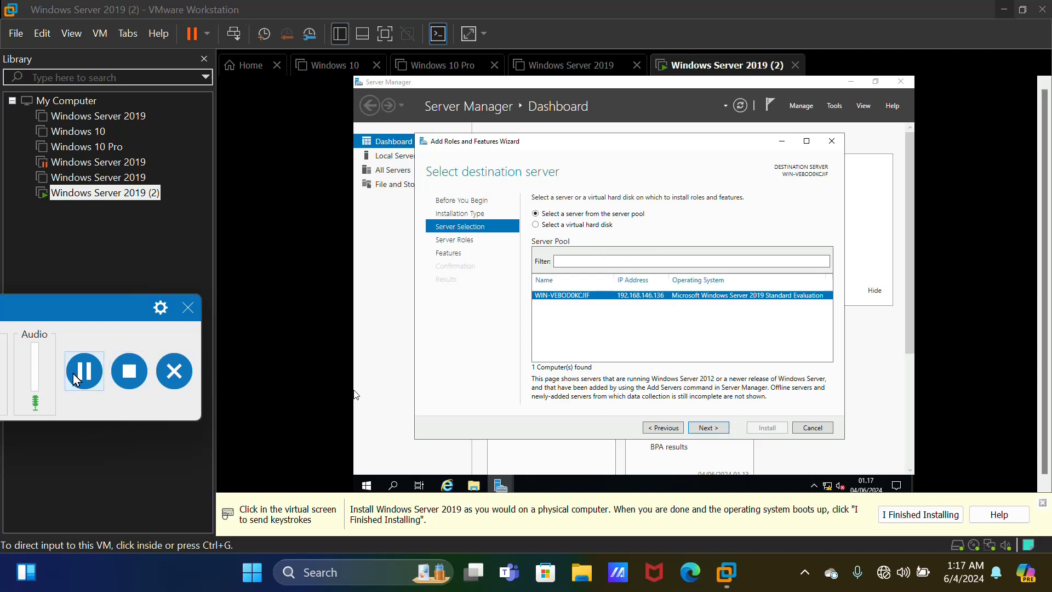
{"action": "left_click", "coordinate": [83, 371]}
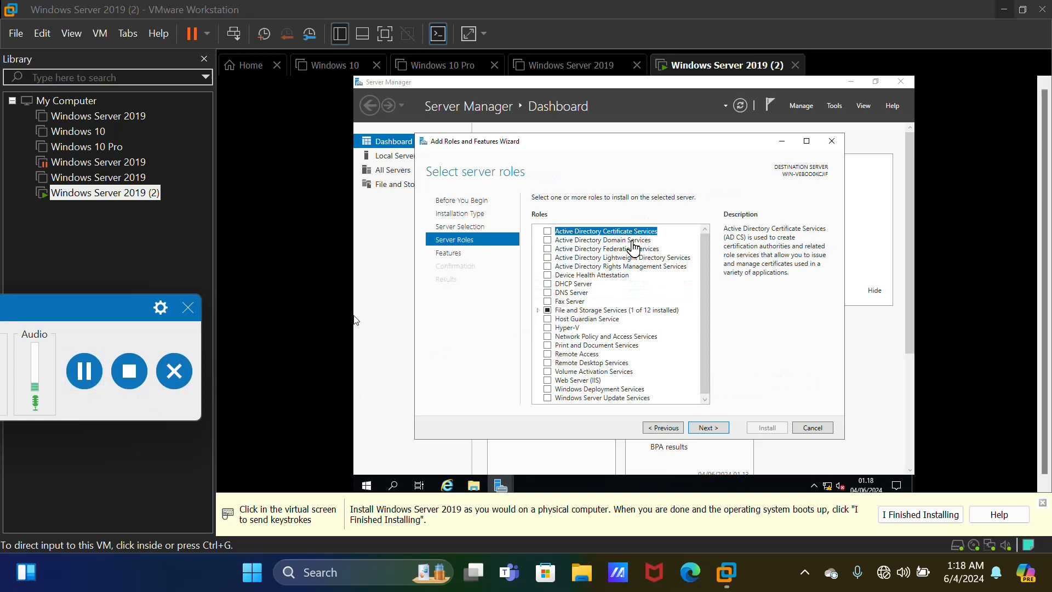
Check Active Directory Domain Services, accept its required management features, and reach Select features
{"action": "left_click", "coordinate": [655, 247]}
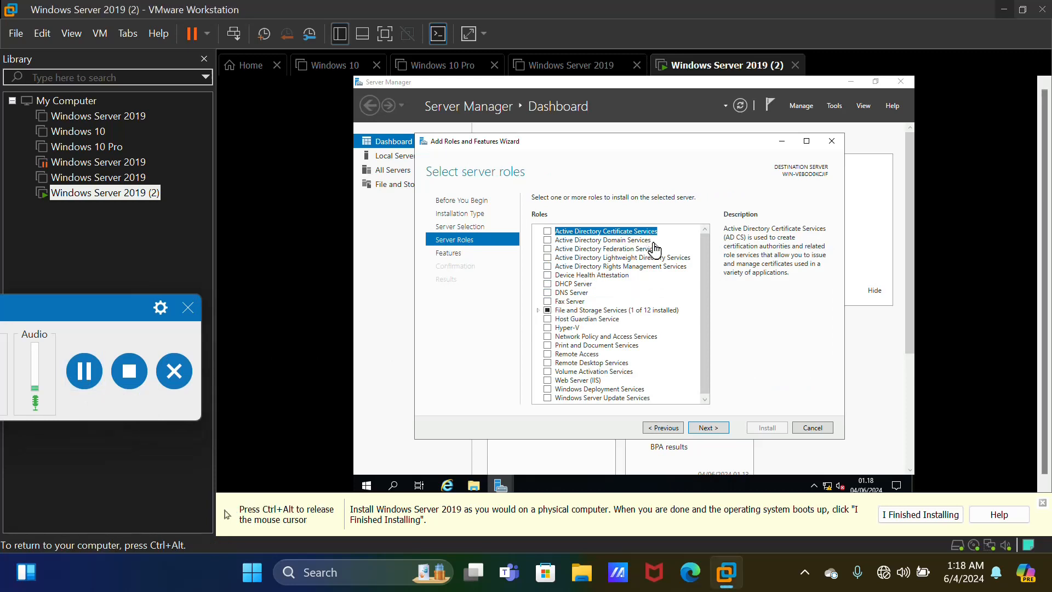
{"action": "left_click", "coordinate": [622, 242]}
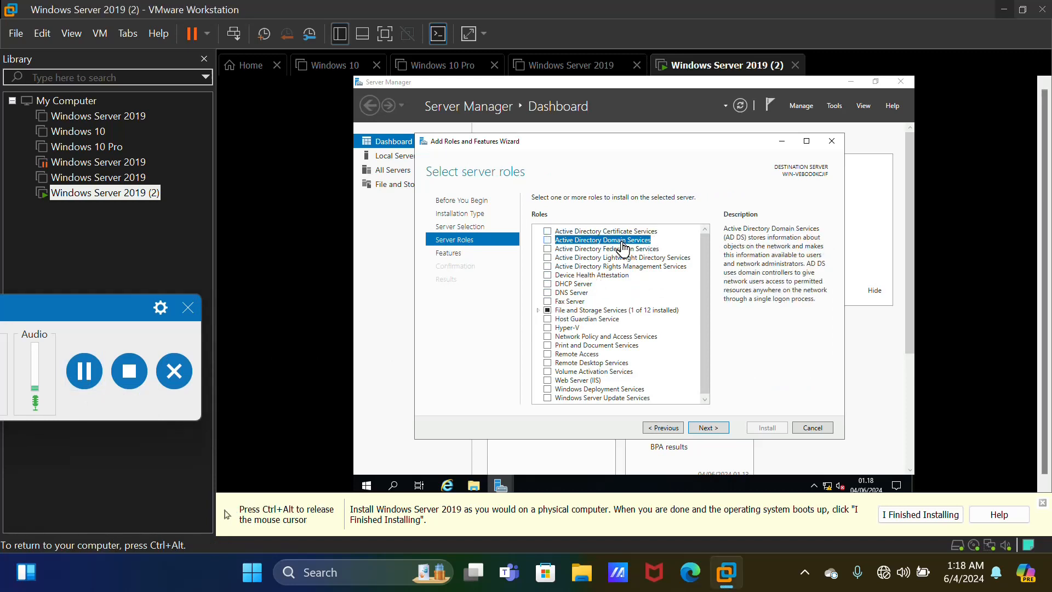
{"action": "left_click", "coordinate": [547, 241]}
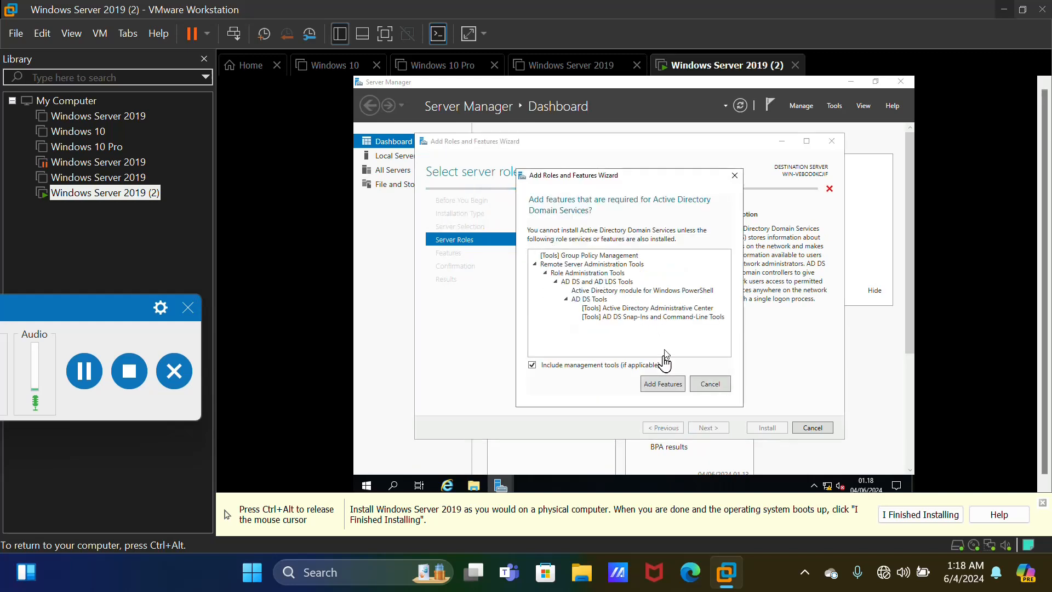
{"action": "left_click", "coordinate": [664, 385]}
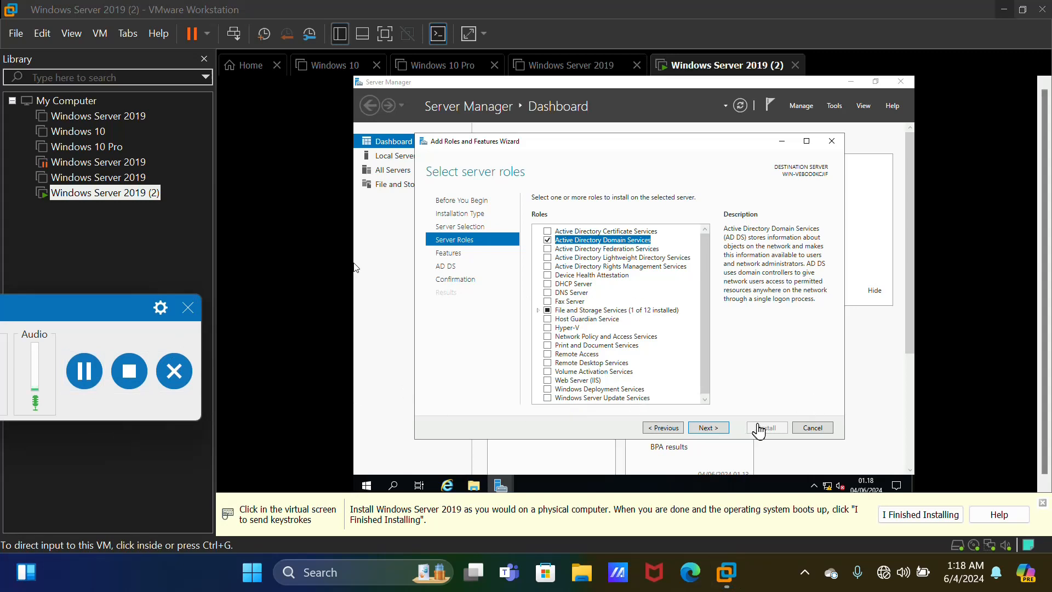
{"action": "left_click", "coordinate": [720, 438]}
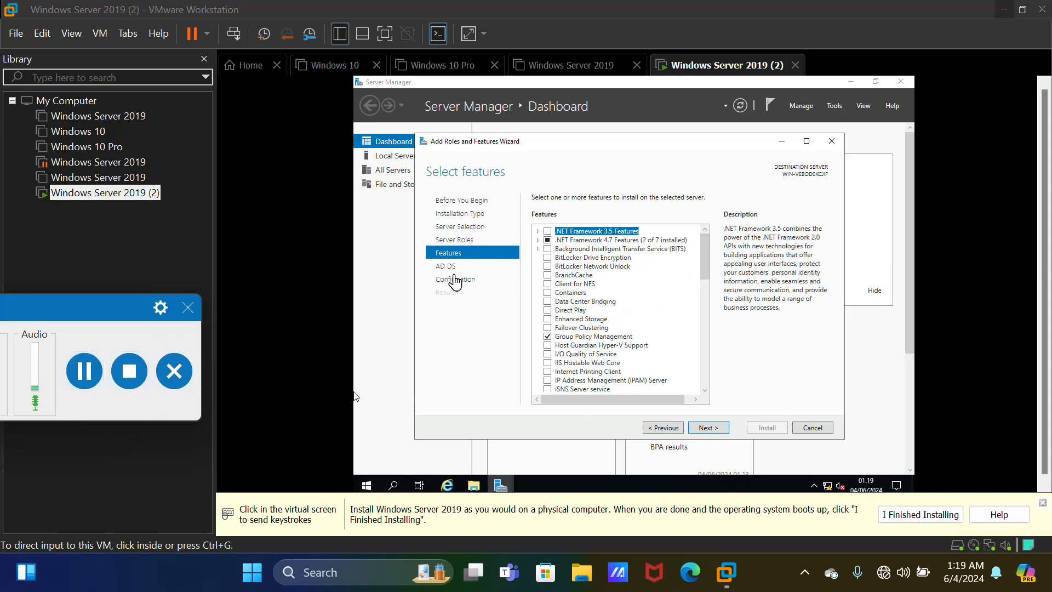
Pass the Features and AD DS pages, install AD DS, and close the wizard after success
{"action": "left_click", "coordinate": [720, 432]}
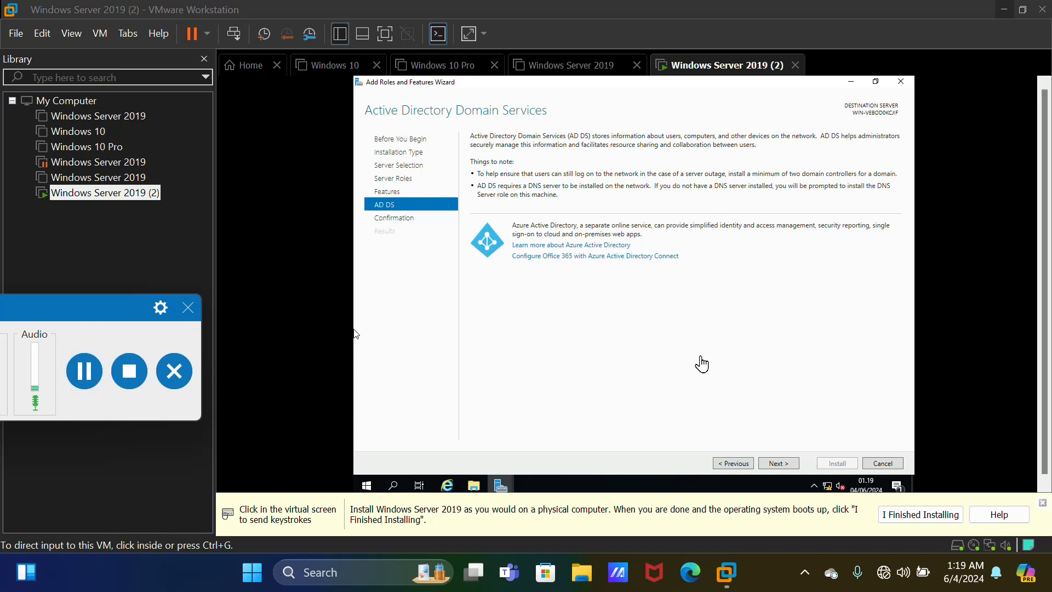
{"action": "left_click", "coordinate": [793, 465]}
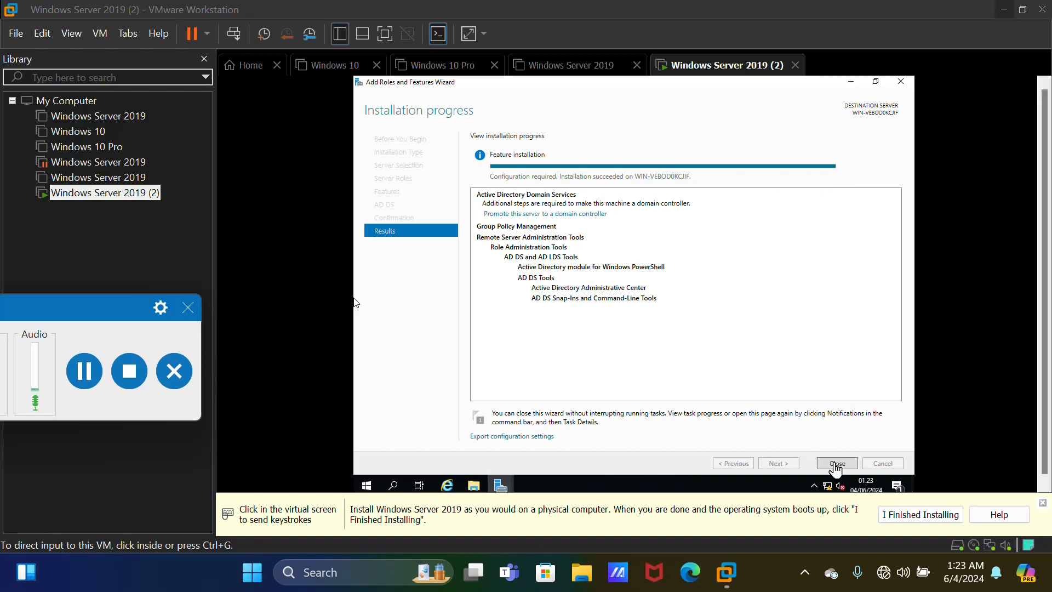
{"action": "left_click", "coordinate": [85, 371]}
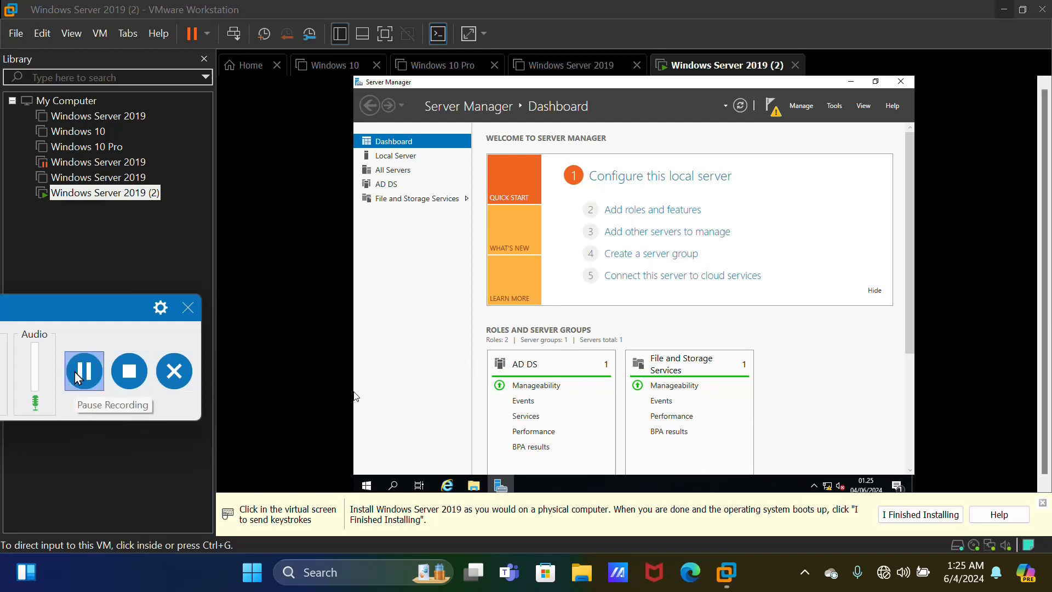
Reach Network Connections via the tray icon, Network & Internet settings, Ethernet, and adapter options
{"action": "left_click", "coordinate": [77, 377]}
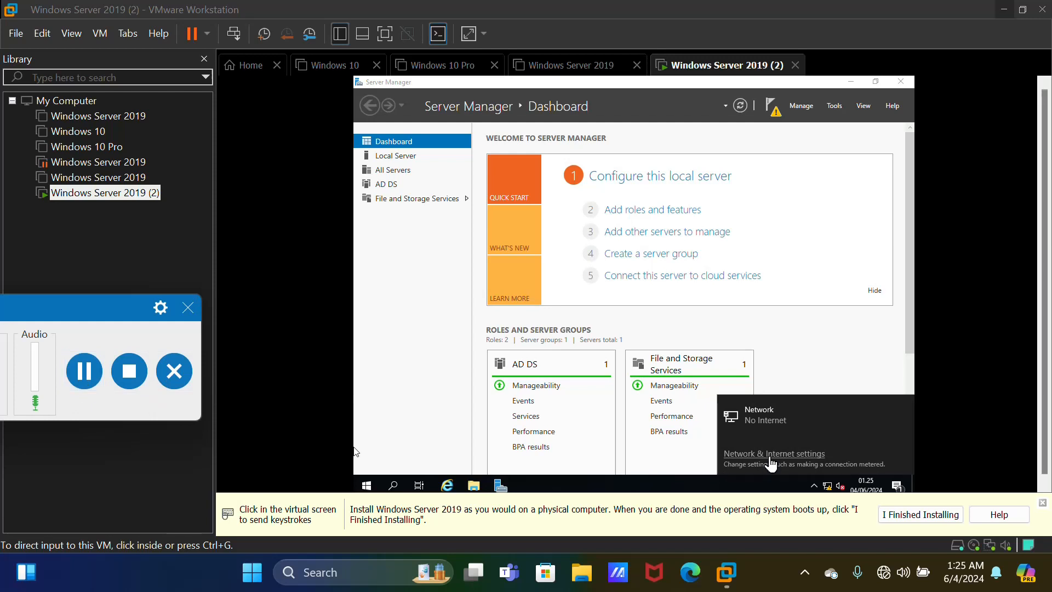
{"action": "left_click", "coordinate": [355, 451]}
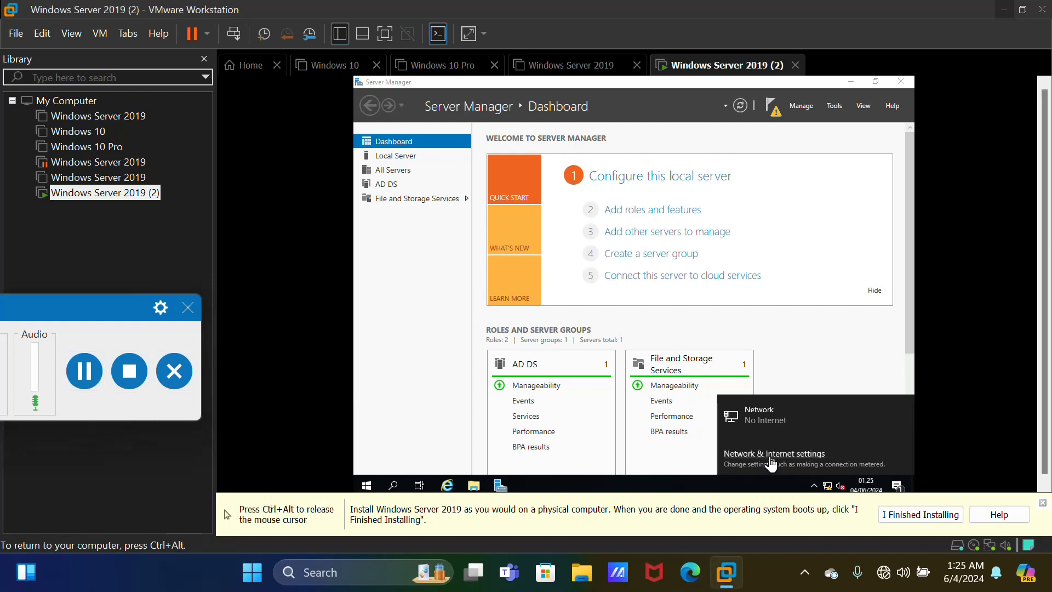
{"action": "left_click", "coordinate": [770, 454]}
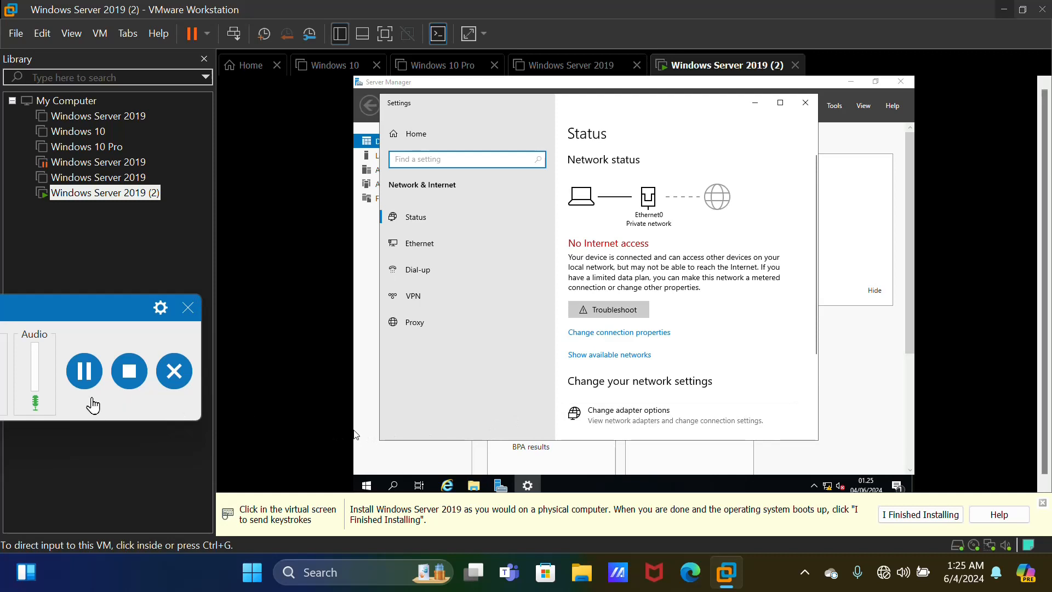
{"action": "left_click", "coordinate": [430, 248]}
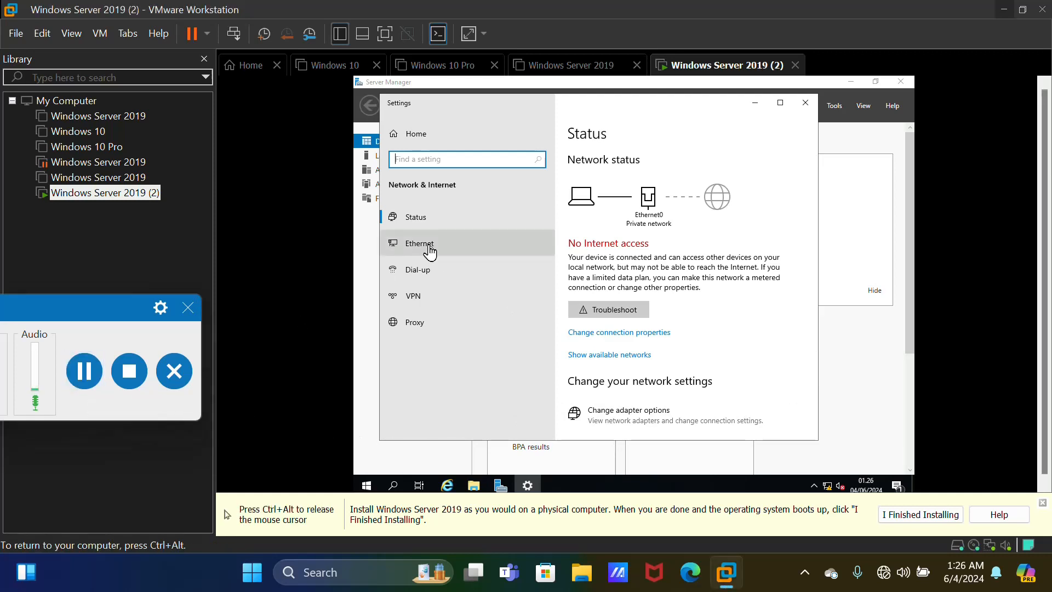
{"action": "left_click", "coordinate": [429, 248]}
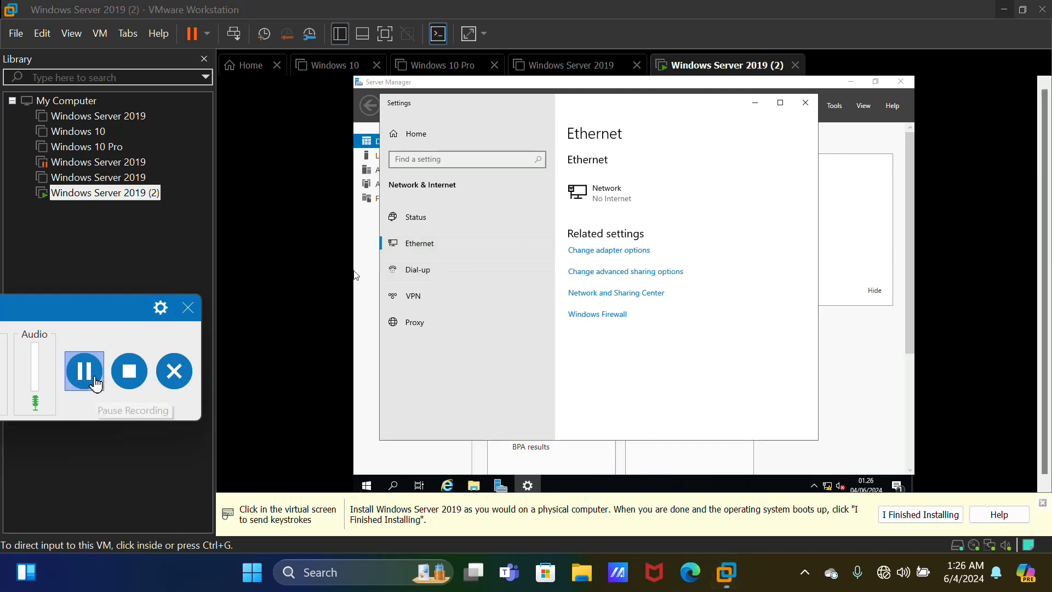
{"action": "left_click", "coordinate": [620, 256]}
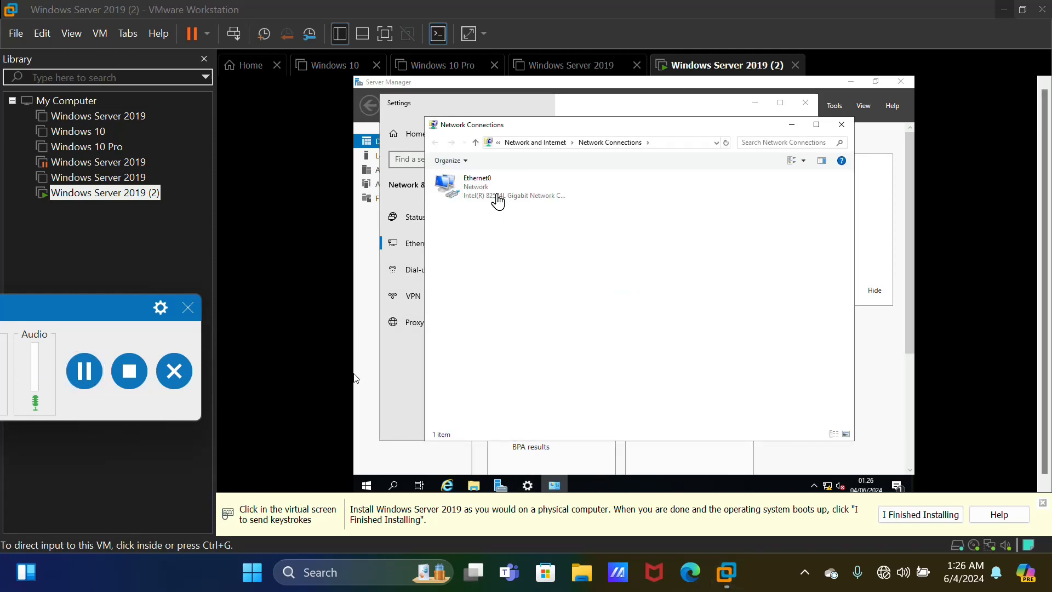
Open Ethernet0's Properties from its context menu and bring up its TCP/IPv4 settings
{"action": "left_click", "coordinate": [495, 200]}
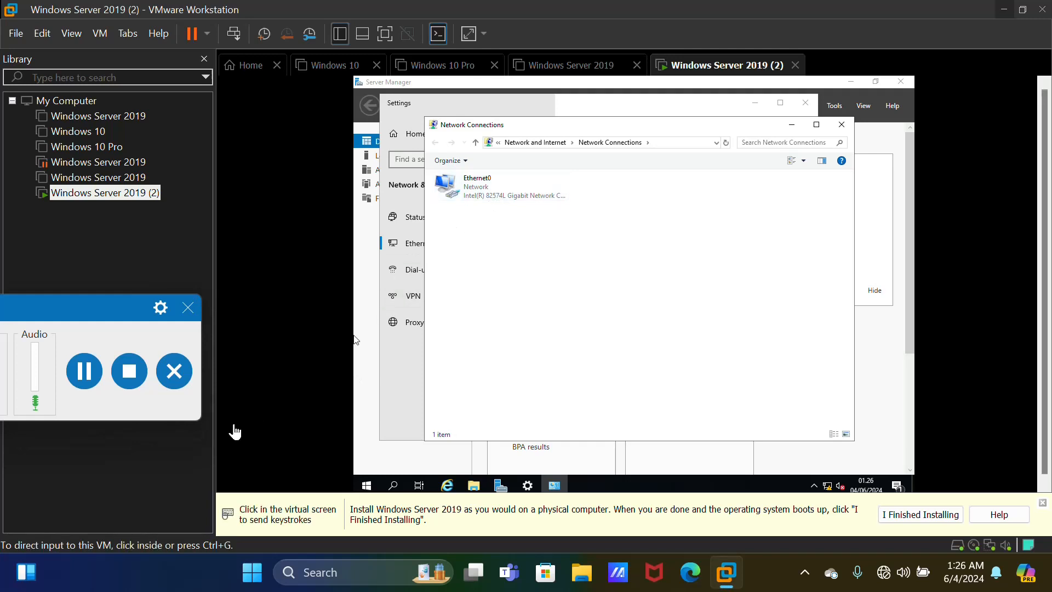
{"action": "left_click", "coordinate": [539, 200]}
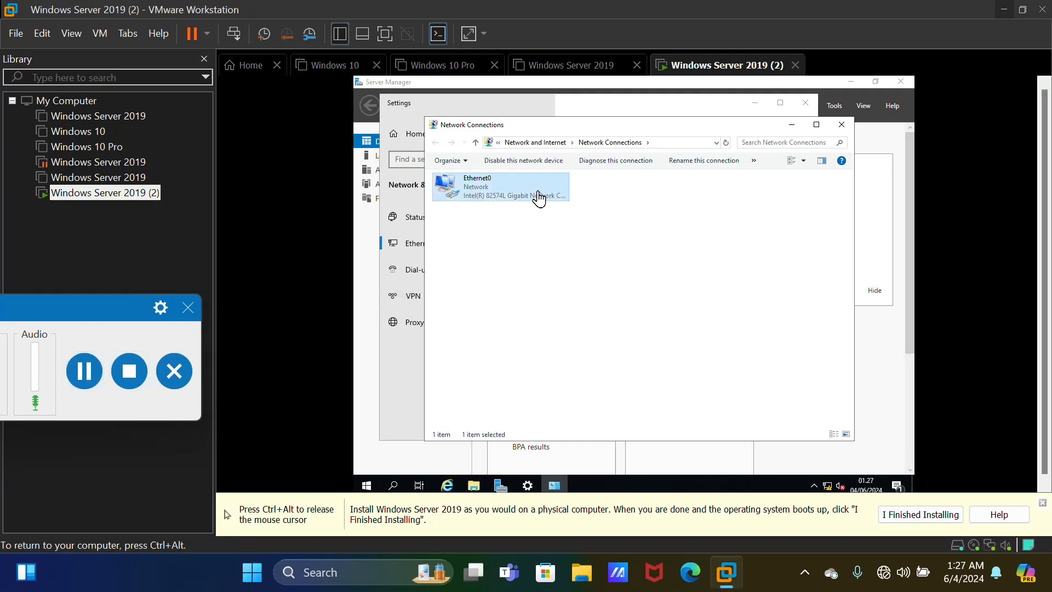
{"action": "right_click", "coordinate": [539, 199]}
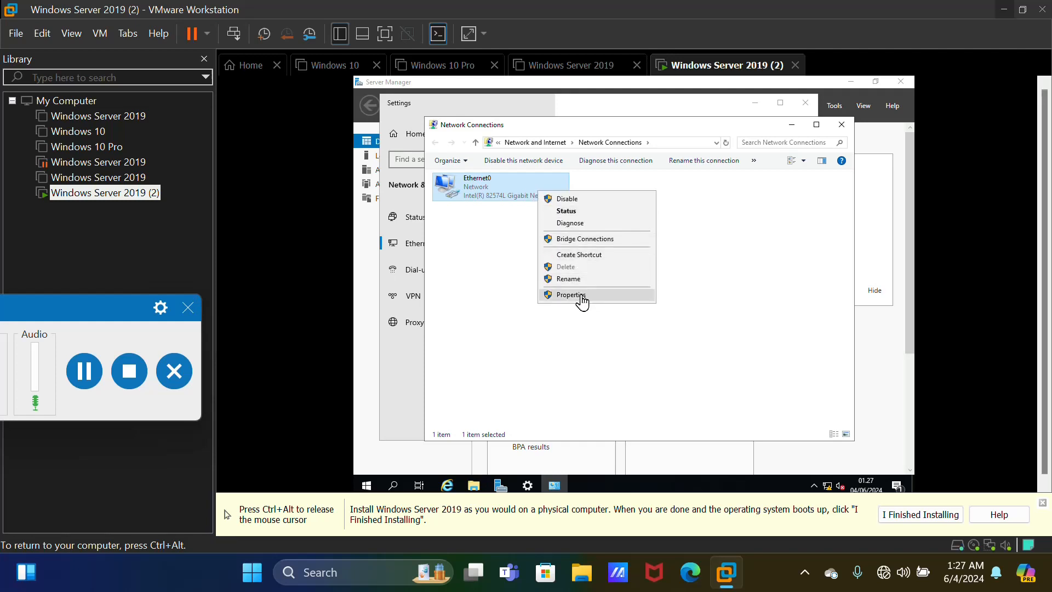
{"action": "left_click", "coordinate": [610, 296]}
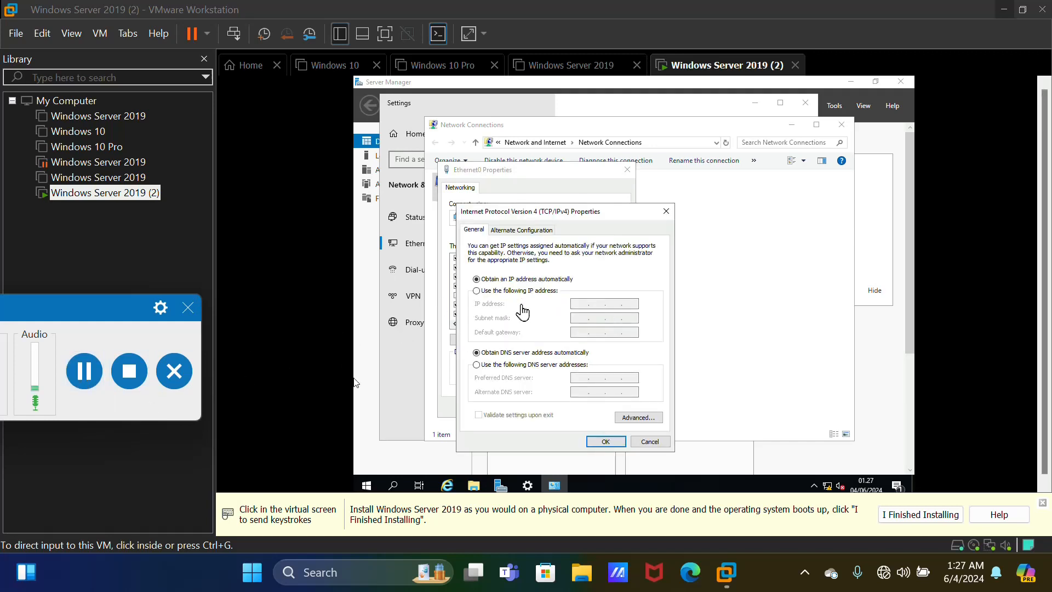
{"action": "left_click", "coordinate": [357, 383]}
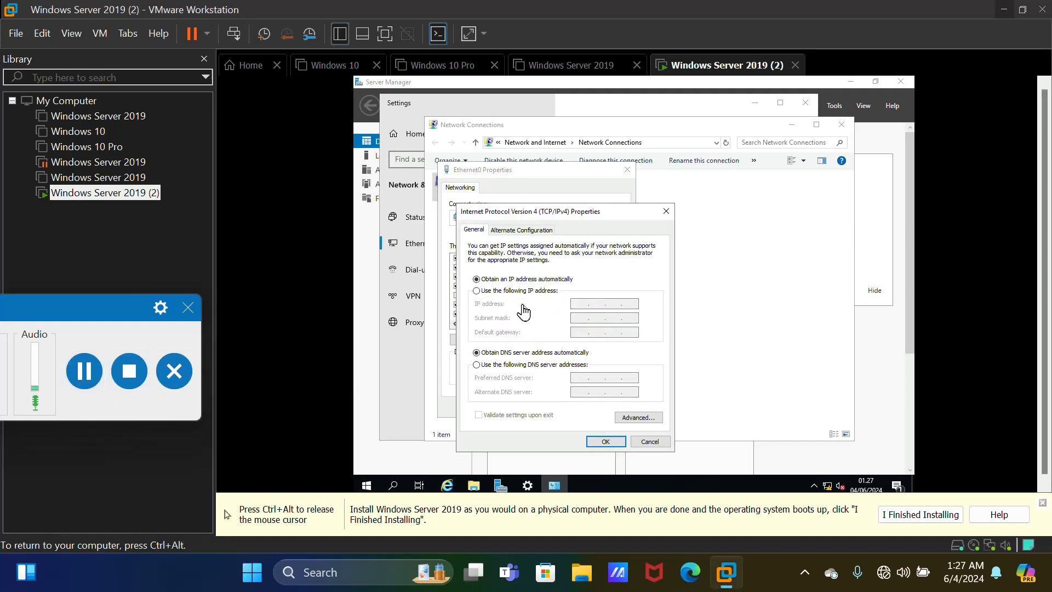
Switch IPv4 to a manual address and enter IP address 192.168.111.2
{"action": "left_click", "coordinate": [478, 291]}
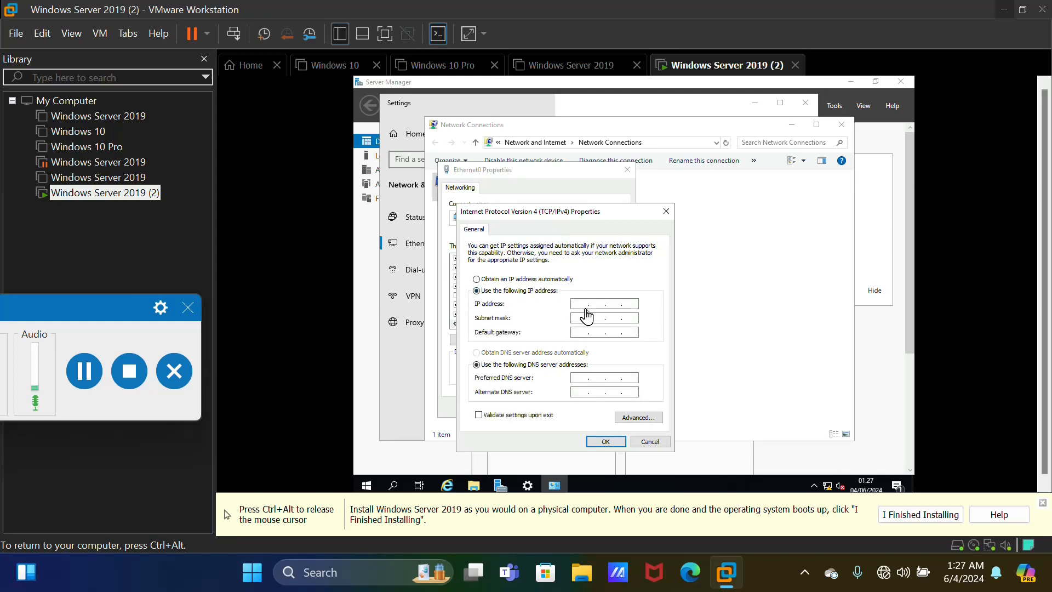
{"action": "key", "text": "ctrl+alt"}
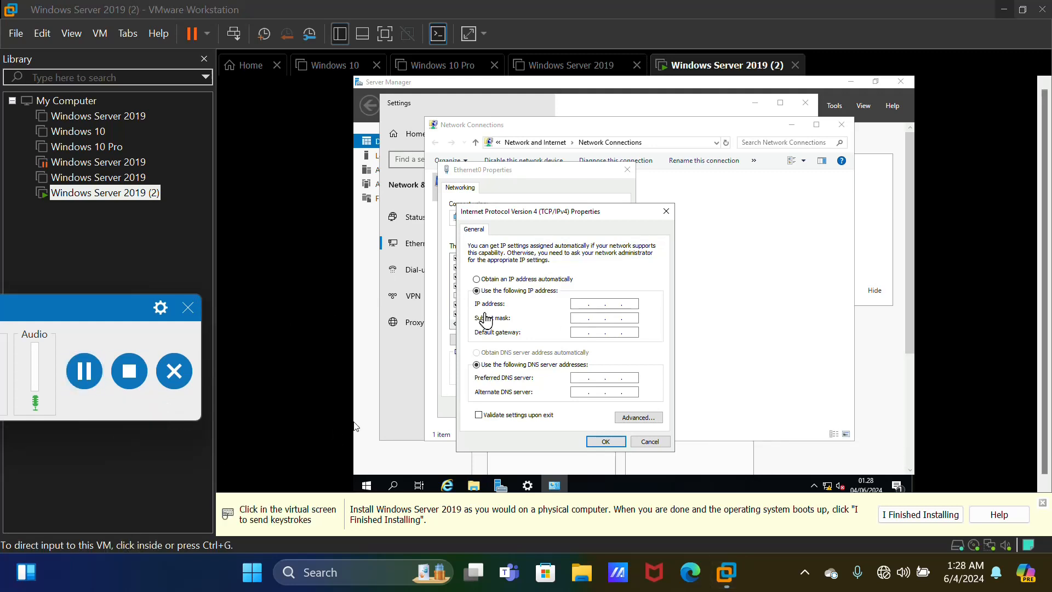
{"action": "left_click", "coordinate": [580, 306]}
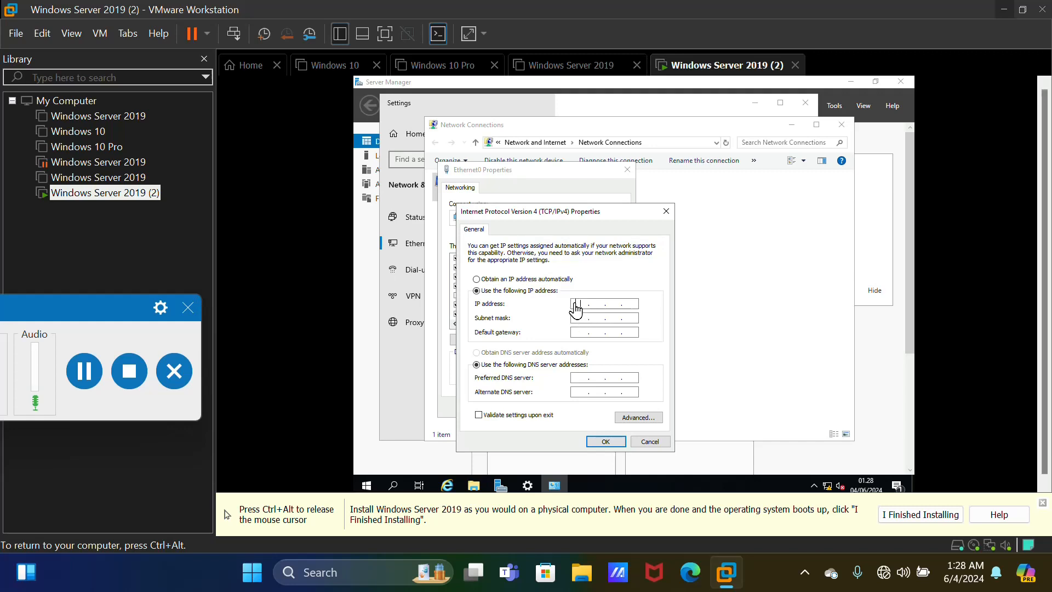
{"action": "type", "text": "192 . 168 . 111 . 2"}
Enter subnet mask 255.255.255.0 and default gateway 192.168.204.2, then confirm with OK
{"action": "left_click", "coordinate": [586, 318]}
{"action": "key", "text": "ctrl+alt"}
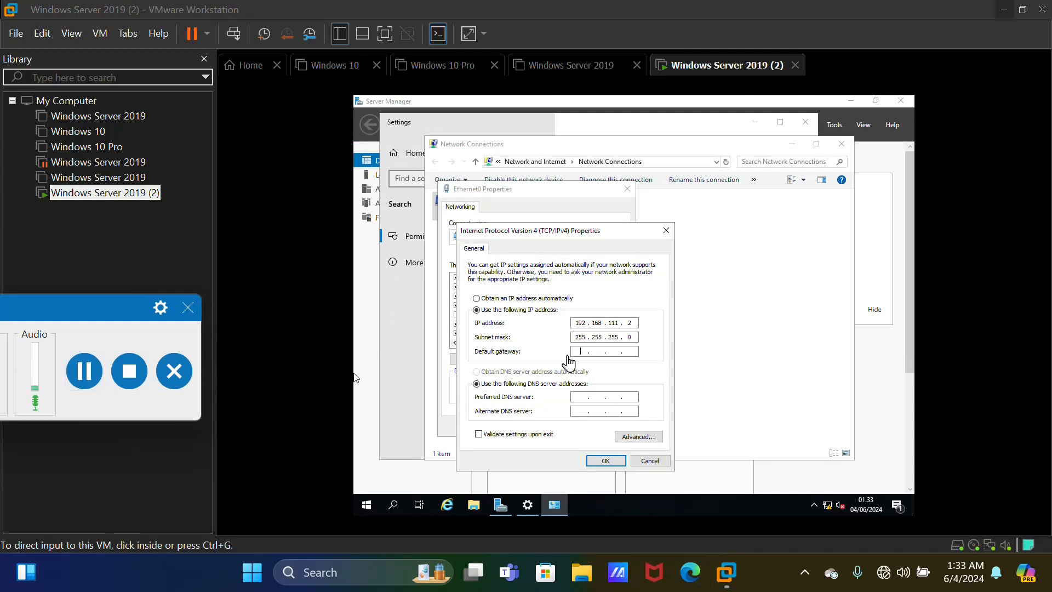
{"action": "left_click", "coordinate": [578, 355]}
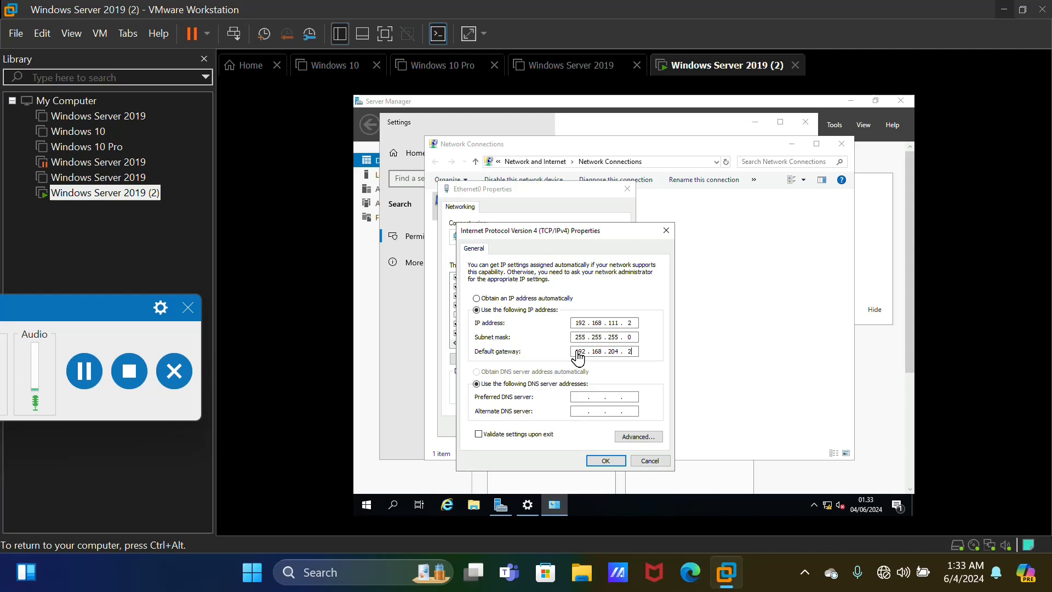
{"action": "type", "text": "2"}
{"action": "left_click", "coordinate": [621, 462]}
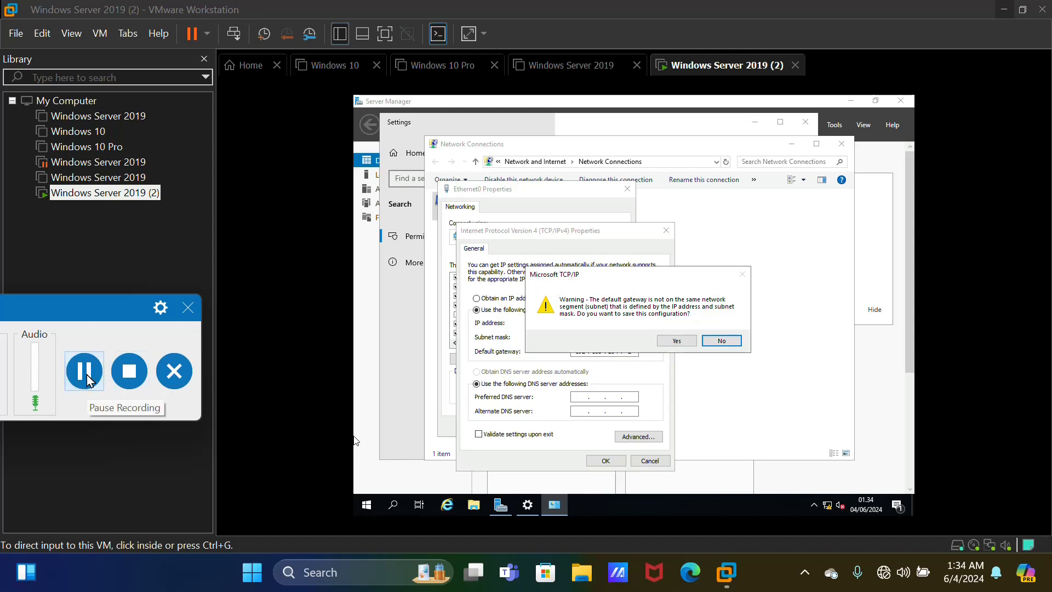
Accept the gateway warning, then close Ethernet0 Properties and the Network Connections window
{"action": "left_click", "coordinate": [692, 392]}
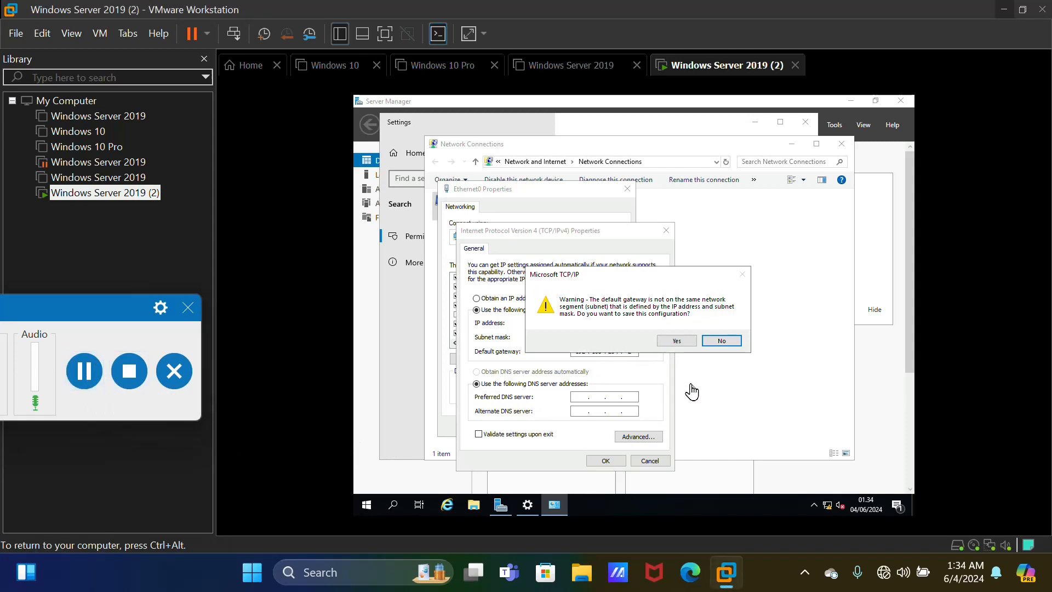
{"action": "left_click", "coordinate": [677, 341]}
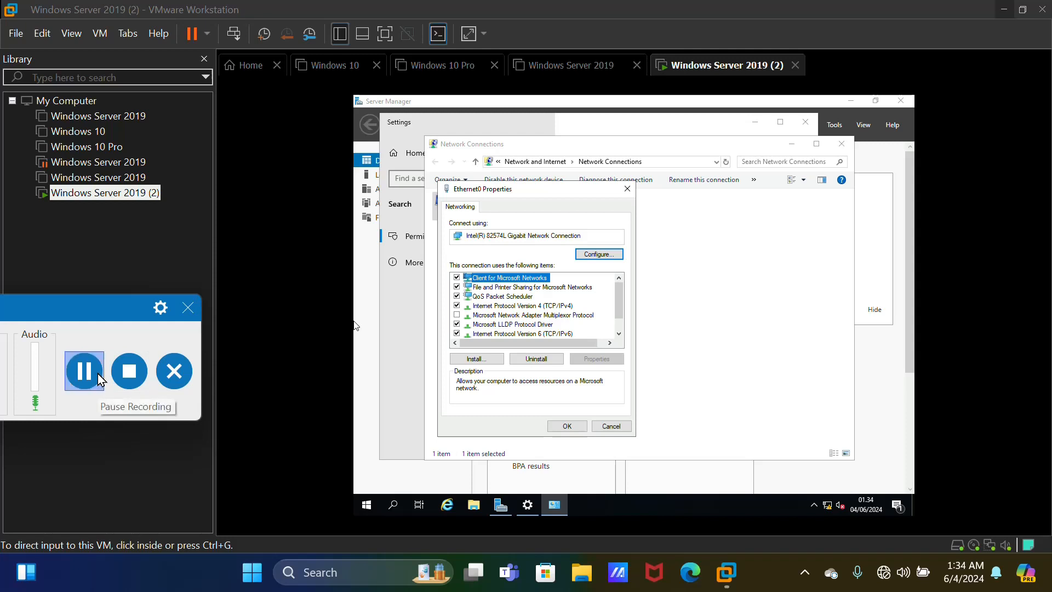
{"action": "left_click", "coordinate": [100, 380]}
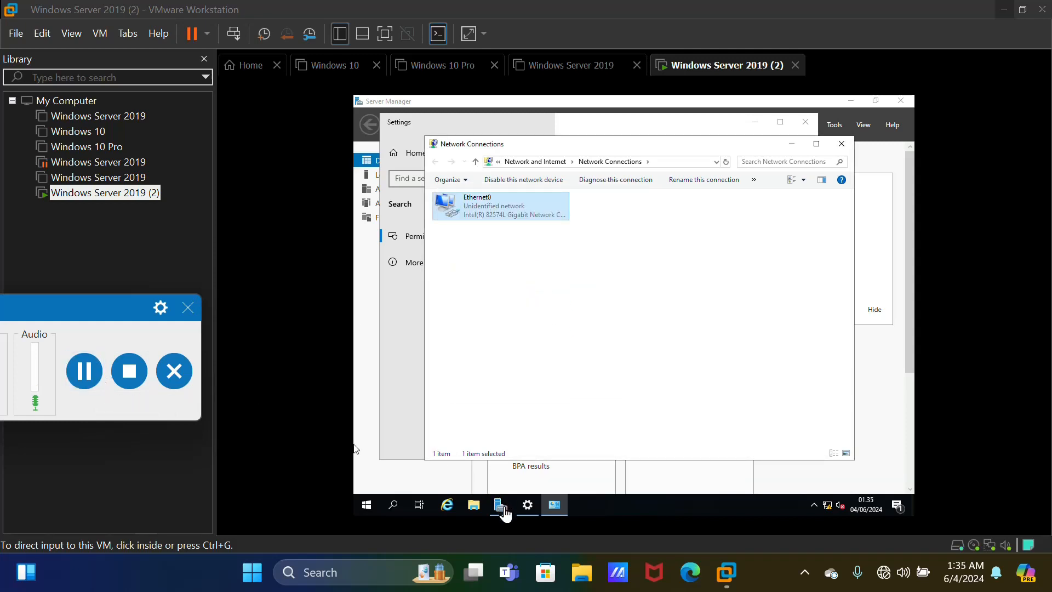
{"action": "left_click", "coordinate": [83, 371]}
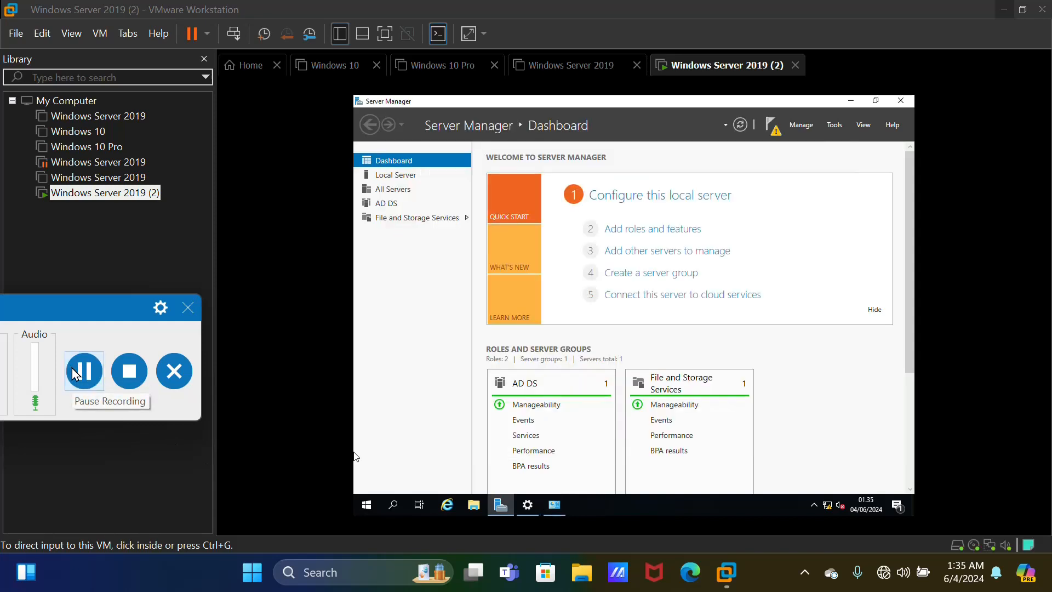
Launch 'Promote this server to a domain controller' from Server Manager's notifications flag
{"action": "left_click", "coordinate": [770, 131]}
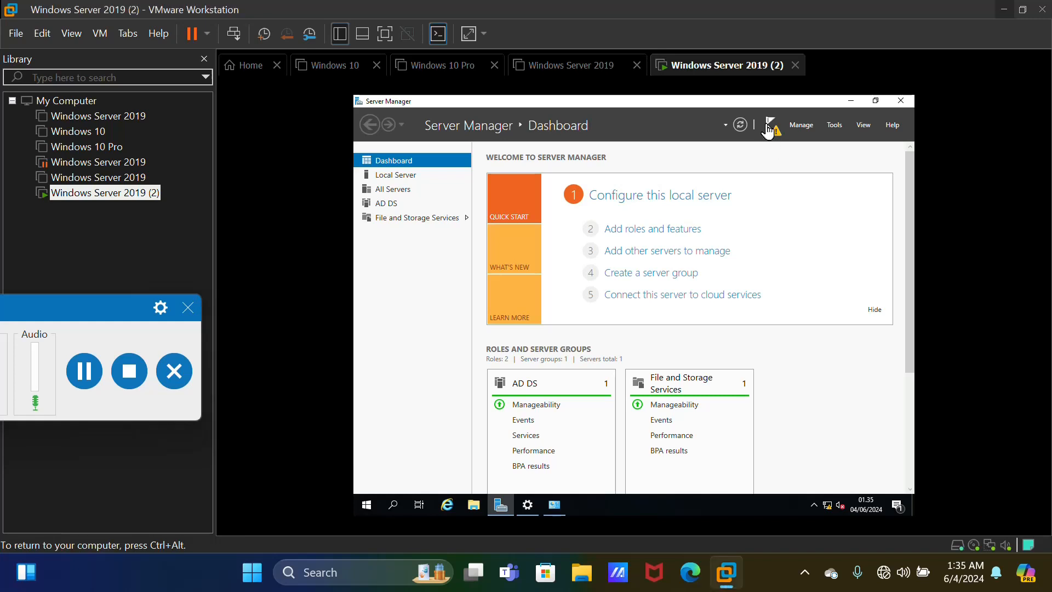
{"action": "left_click", "coordinate": [770, 131]}
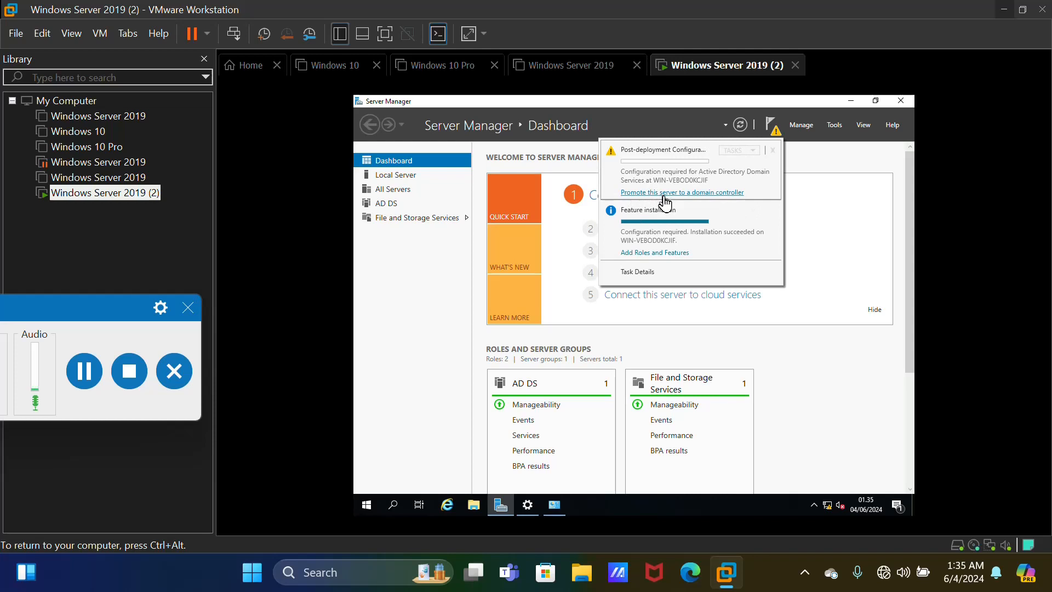
{"action": "left_click", "coordinate": [695, 193]}
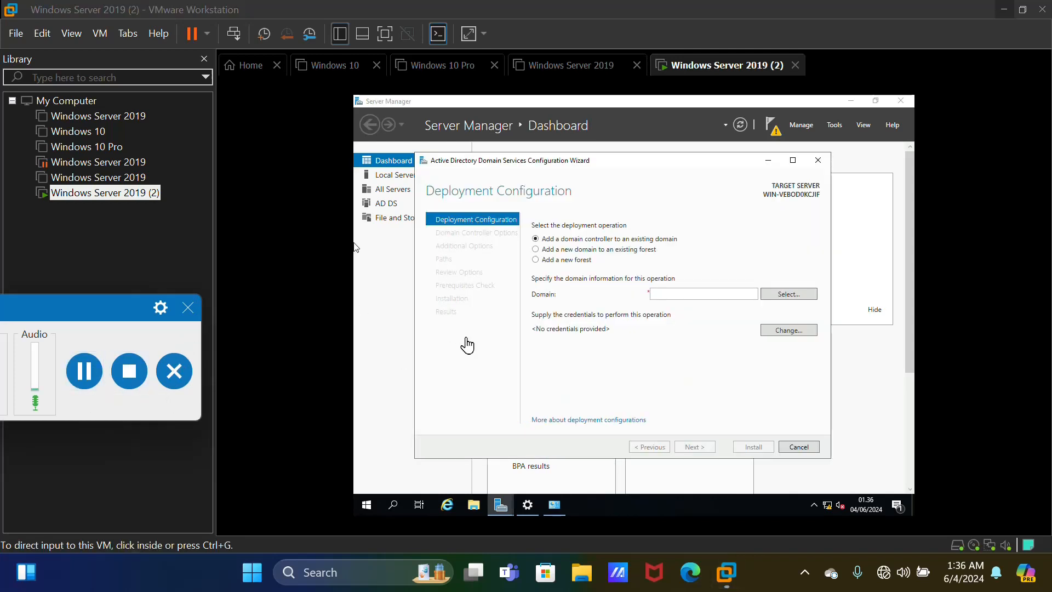
{"action": "left_click", "coordinate": [466, 346]}
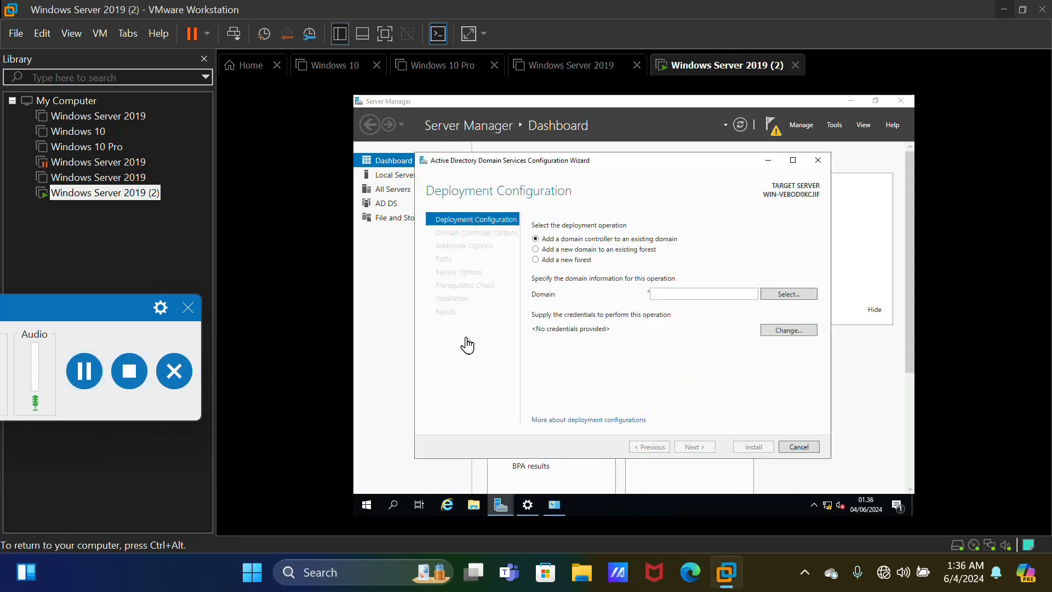
Choose Add a new forest with root domain name polmed.ac.id
{"action": "left_click", "coordinate": [579, 264]}
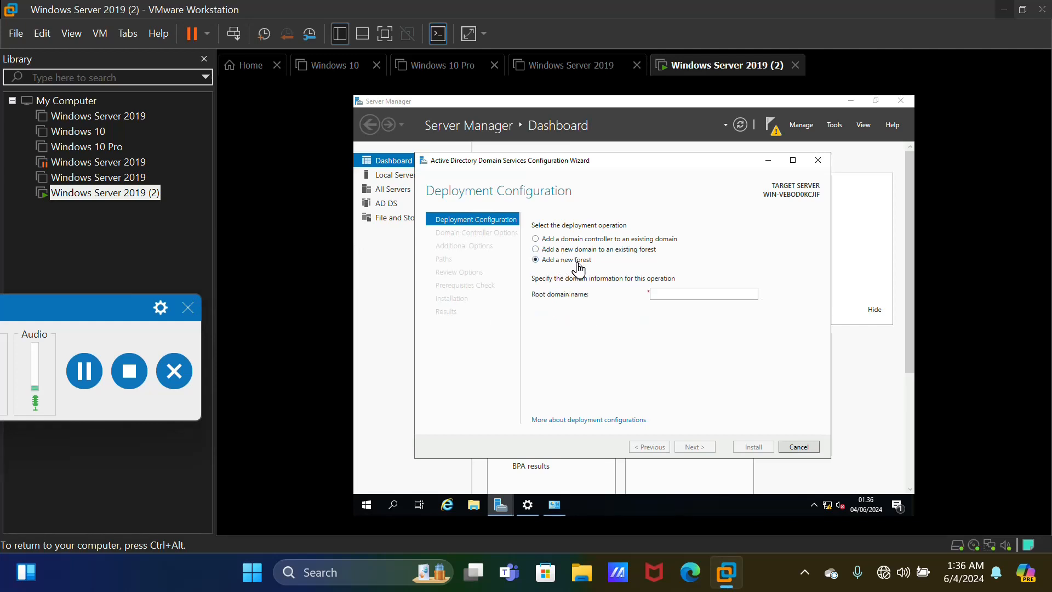
{"action": "left_click", "coordinate": [667, 299]}
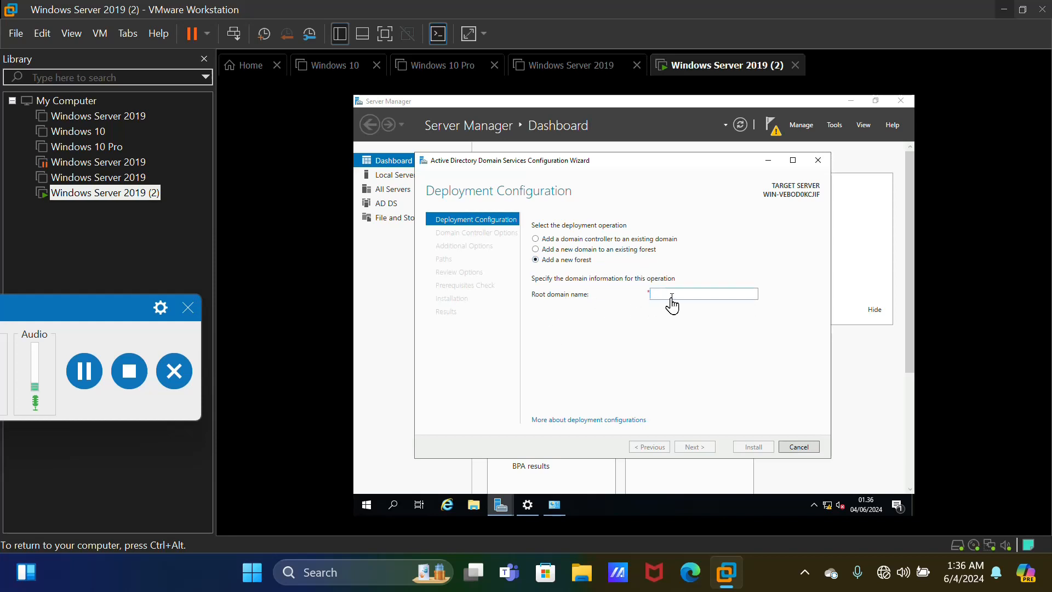
{"action": "type", "text": "polmed.ac.id"}
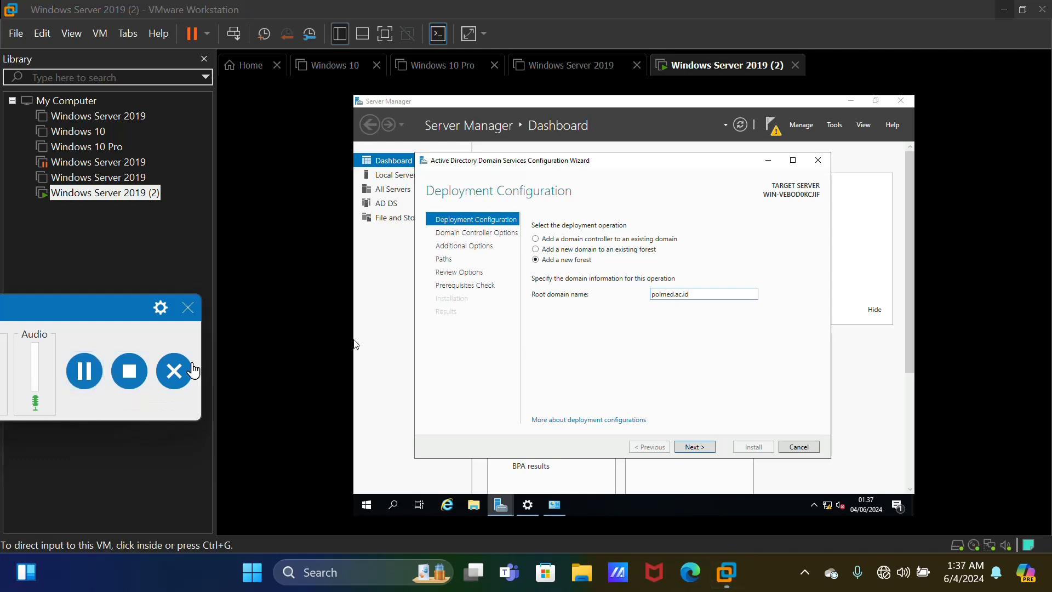
{"action": "left_click", "coordinate": [731, 401]}
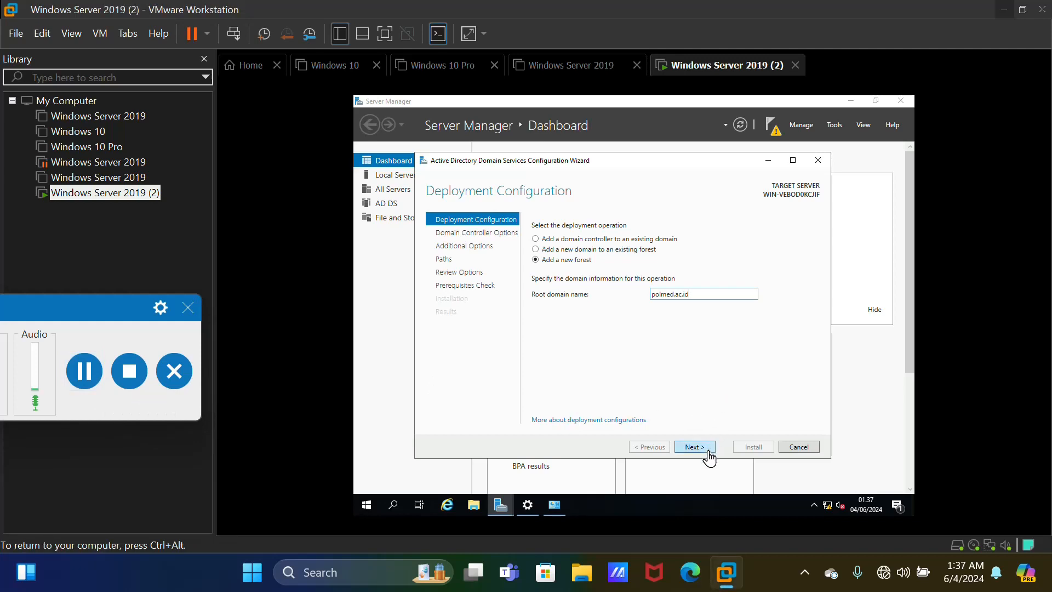
Enter and confirm the Directory Services Restore Mode password, then continue to DNS Options
{"action": "left_click", "coordinate": [707, 450]}
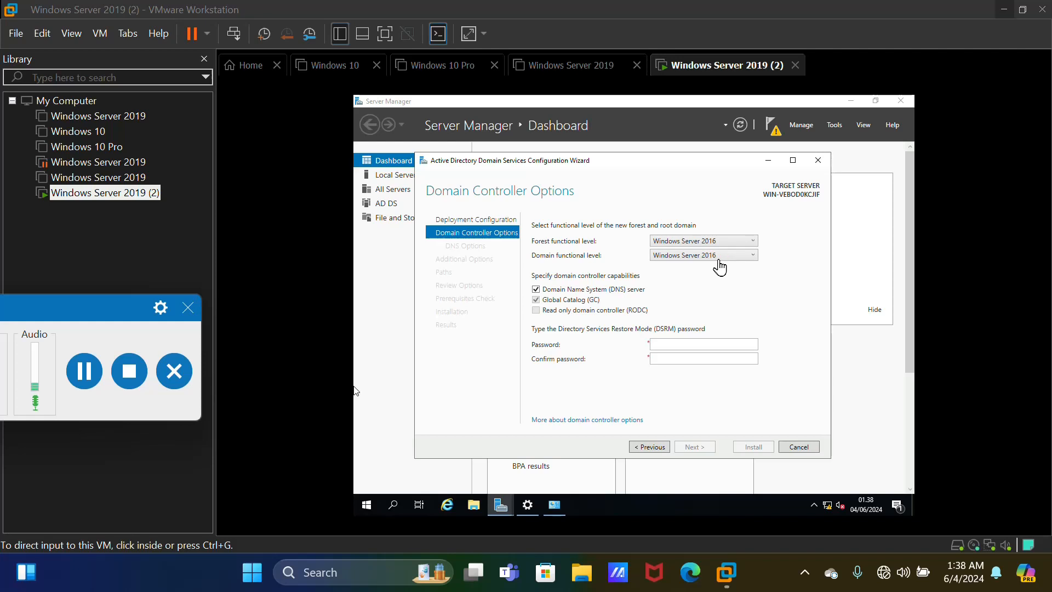
{"action": "left_click", "coordinate": [668, 342]}
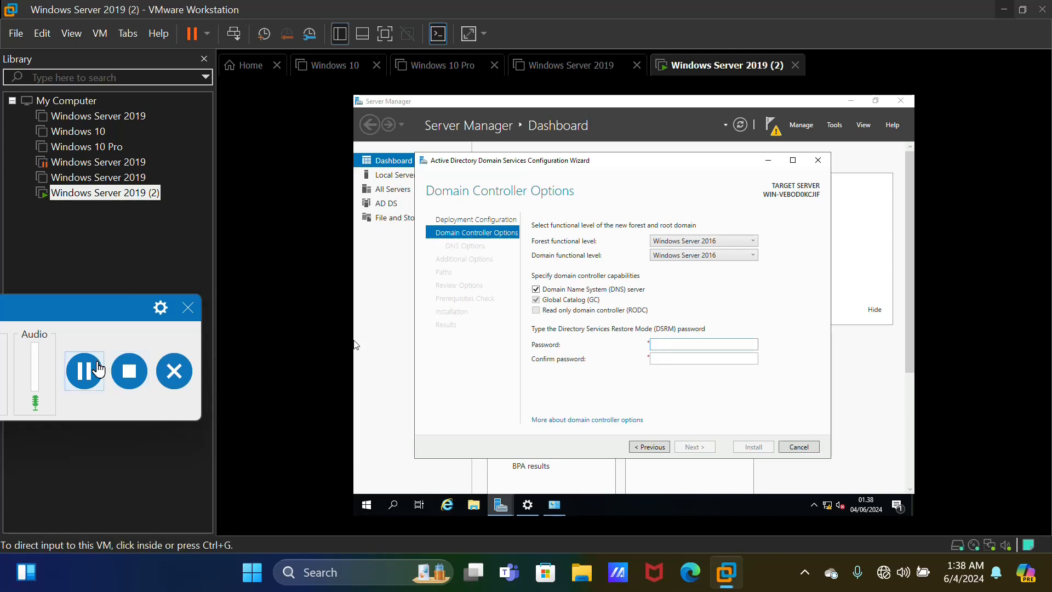
{"action": "left_click", "coordinate": [97, 380]}
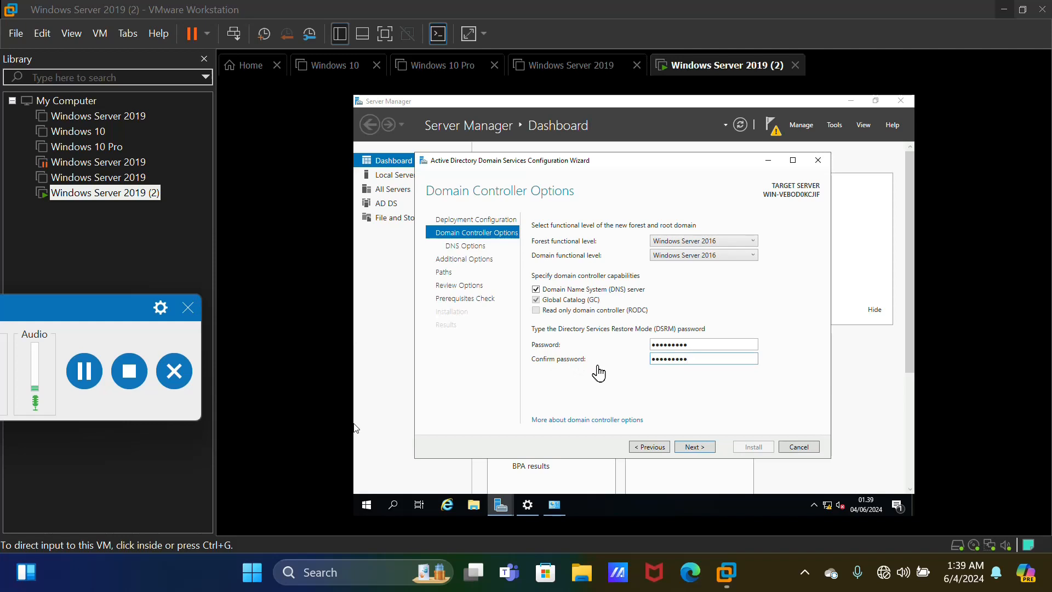
{"action": "left_click", "coordinate": [695, 446]}
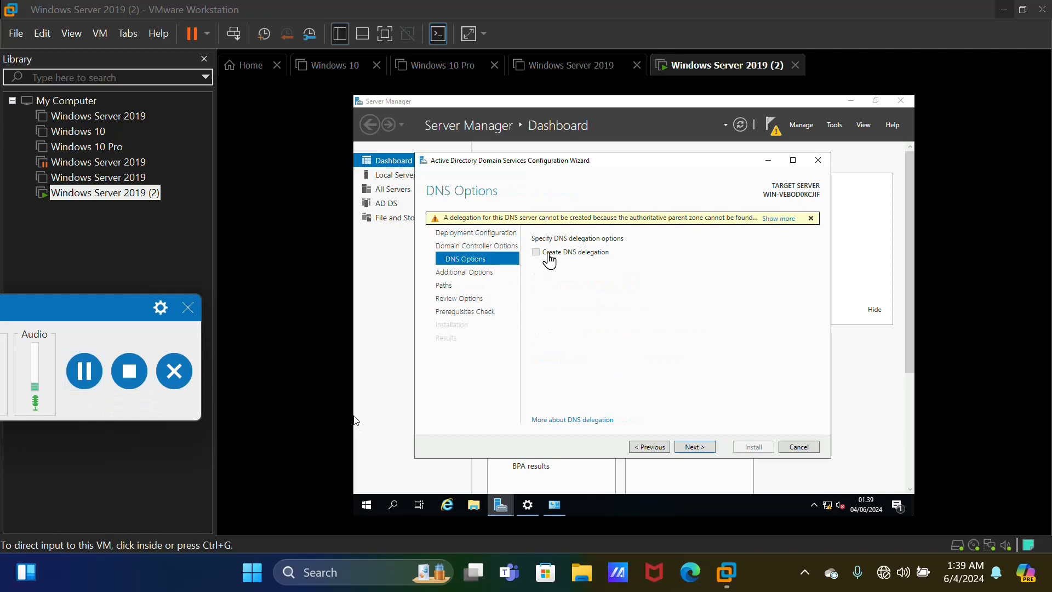
Accept the DNS options, NetBIOS name POLMED and the default NTDS, log and SYSVOL paths
{"action": "left_click", "coordinate": [699, 454]}
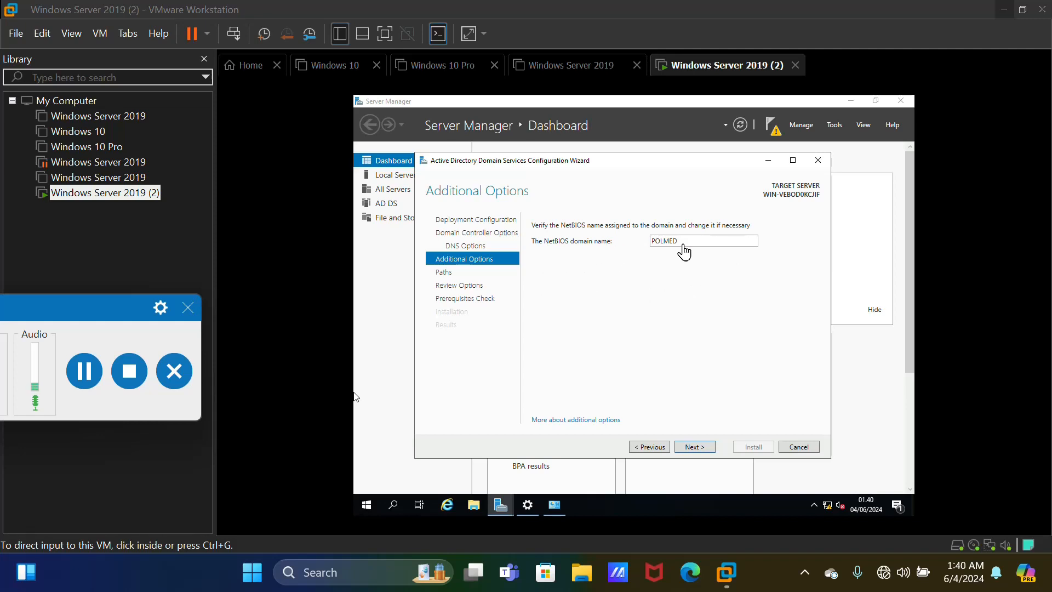
{"action": "left_click", "coordinate": [711, 448]}
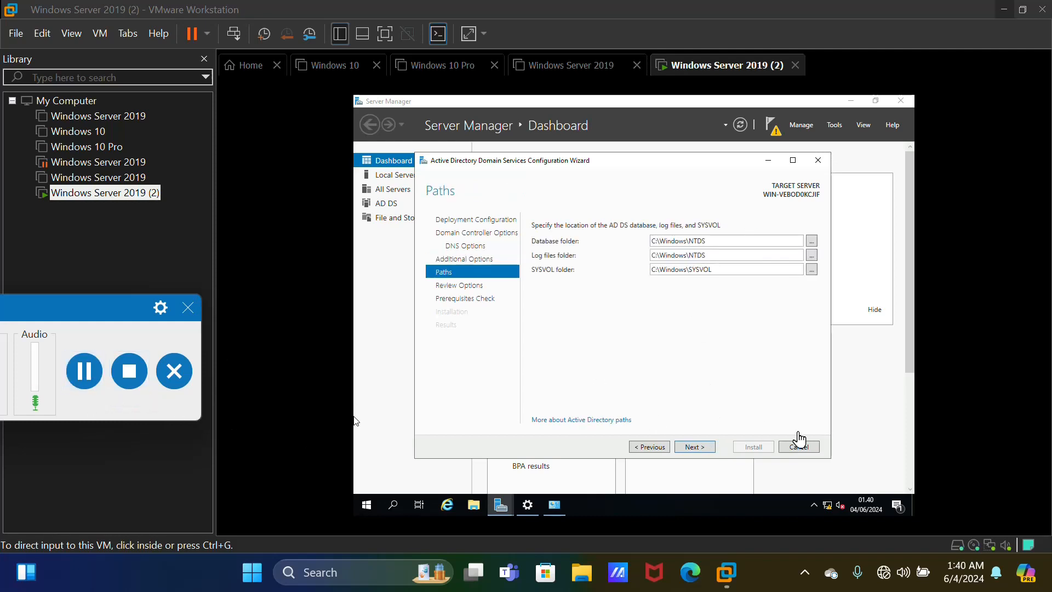
{"action": "left_click", "coordinate": [693, 448]}
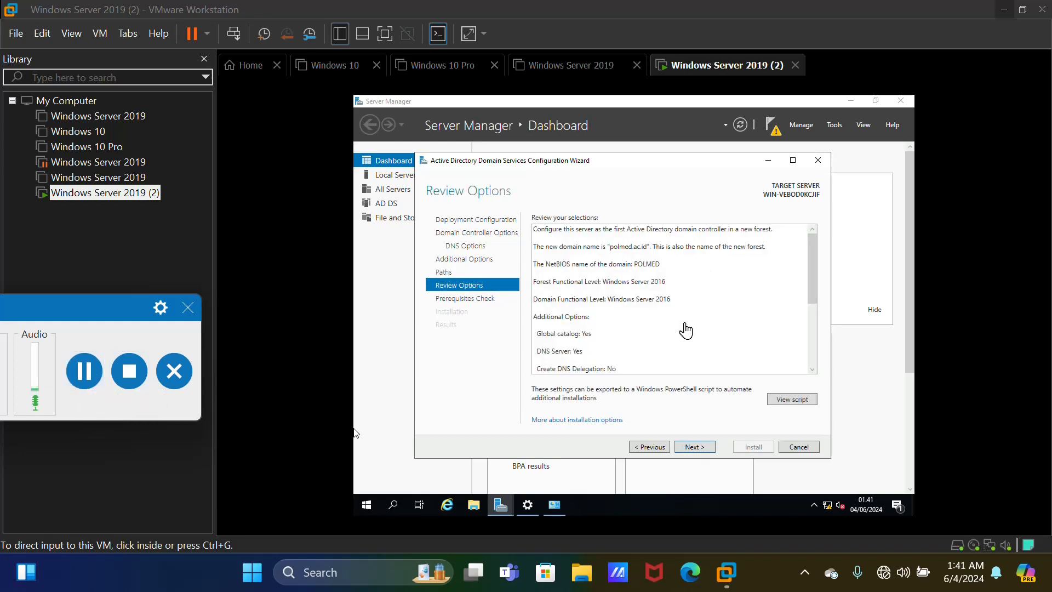
Review the selected options through to the end and proceed to the prerequisites check
{"action": "left_click", "coordinate": [812, 371]}
{"action": "left_click", "coordinate": [813, 371]}
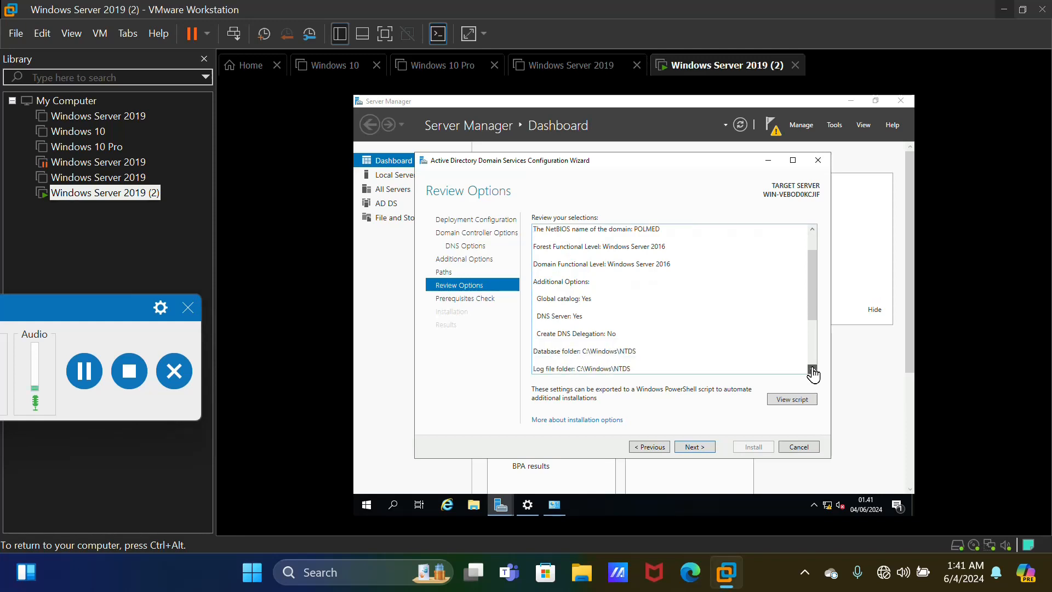
{"action": "left_click", "coordinate": [812, 371]}
{"action": "left_click", "coordinate": [812, 371]}
{"action": "left_click", "coordinate": [812, 371]}
{"action": "left_click", "coordinate": [813, 371]}
{"action": "left_click", "coordinate": [812, 371]}
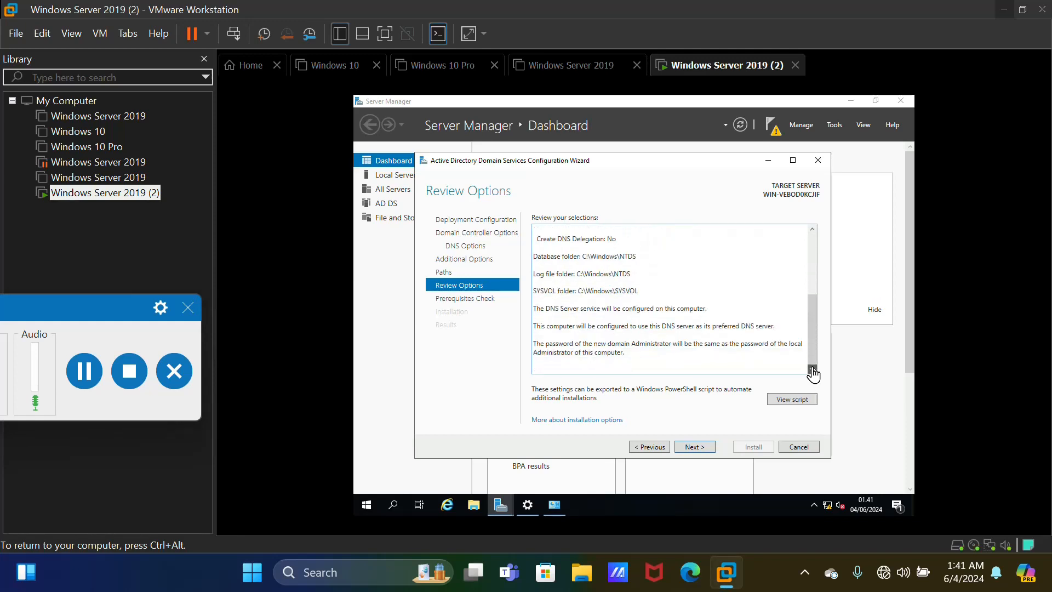
{"action": "left_click", "coordinate": [812, 229]}
{"action": "left_click", "coordinate": [813, 229]}
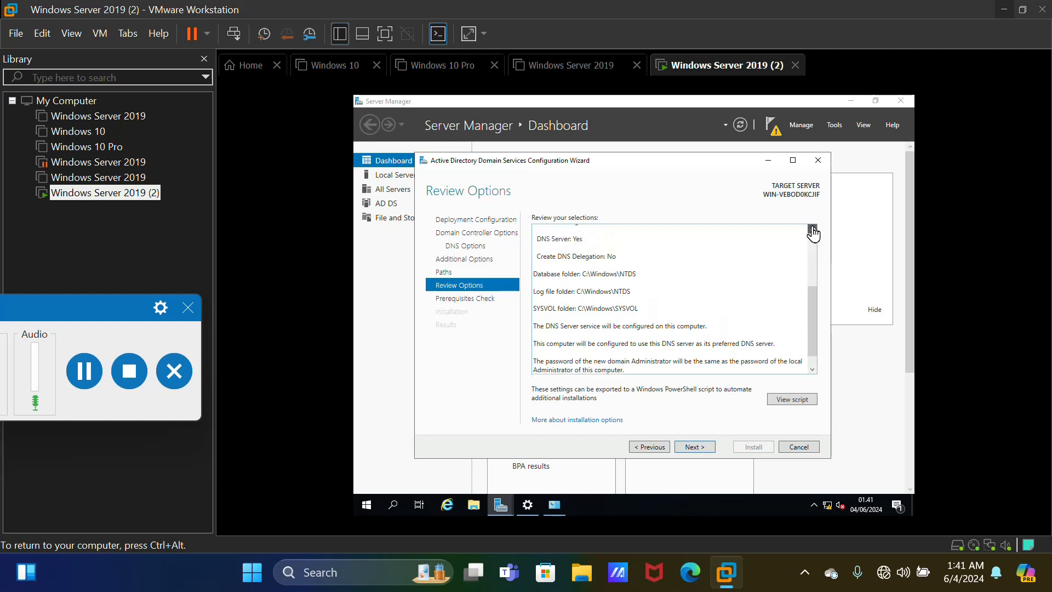
{"action": "left_click", "coordinate": [813, 229]}
{"action": "left_click", "coordinate": [813, 229]}
{"action": "left_click", "coordinate": [812, 229]}
{"action": "left_click", "coordinate": [813, 229]}
{"action": "left_click", "coordinate": [813, 229]}
{"action": "left_click", "coordinate": [812, 229]}
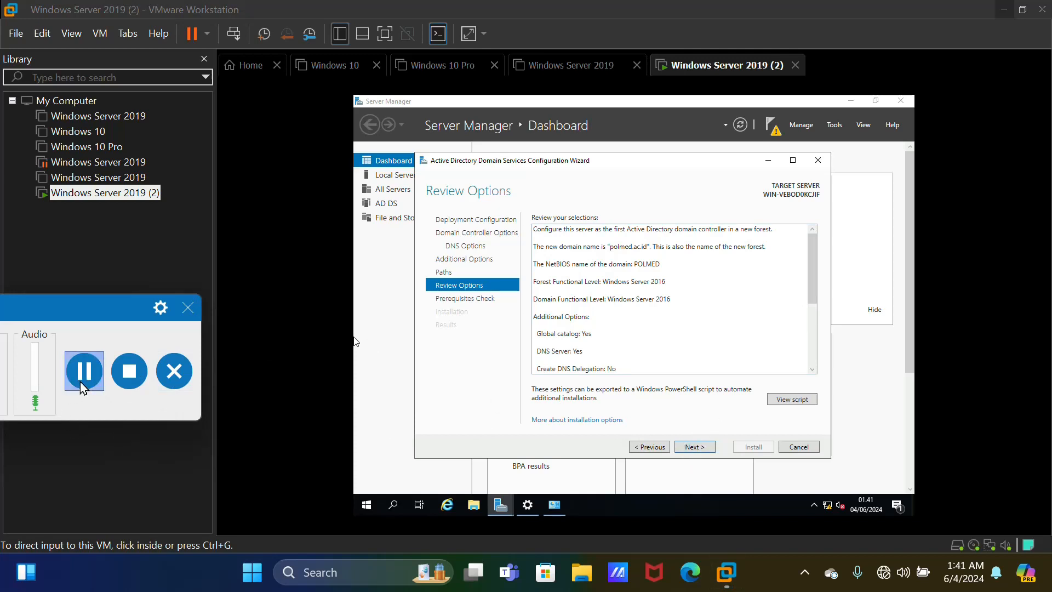
{"action": "left_click", "coordinate": [82, 378]}
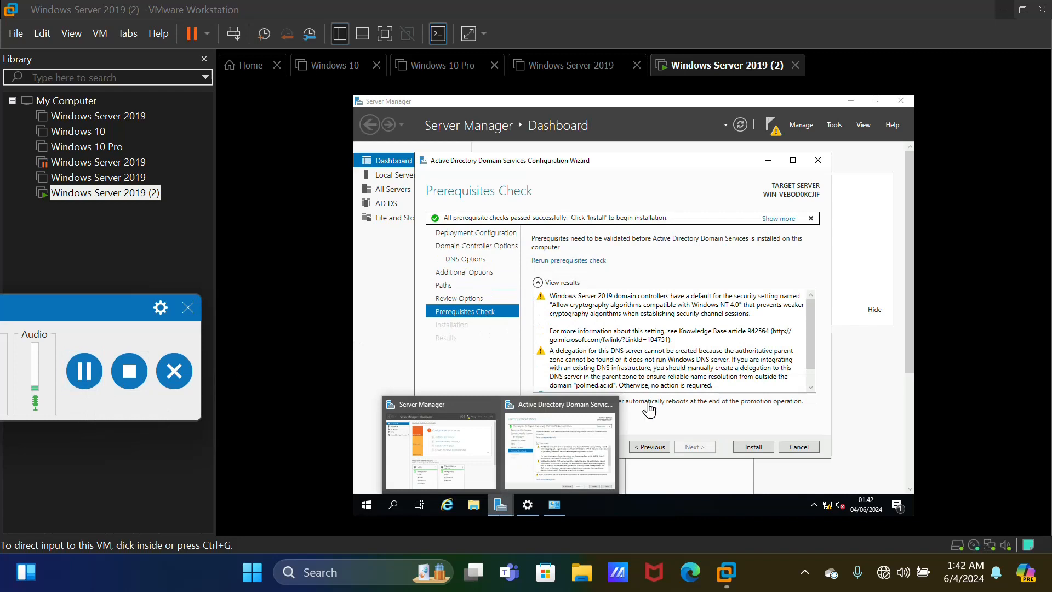
Install AD DS from the passed Prerequisites Check page and let the server promote and reboot
{"action": "left_click", "coordinate": [652, 420]}
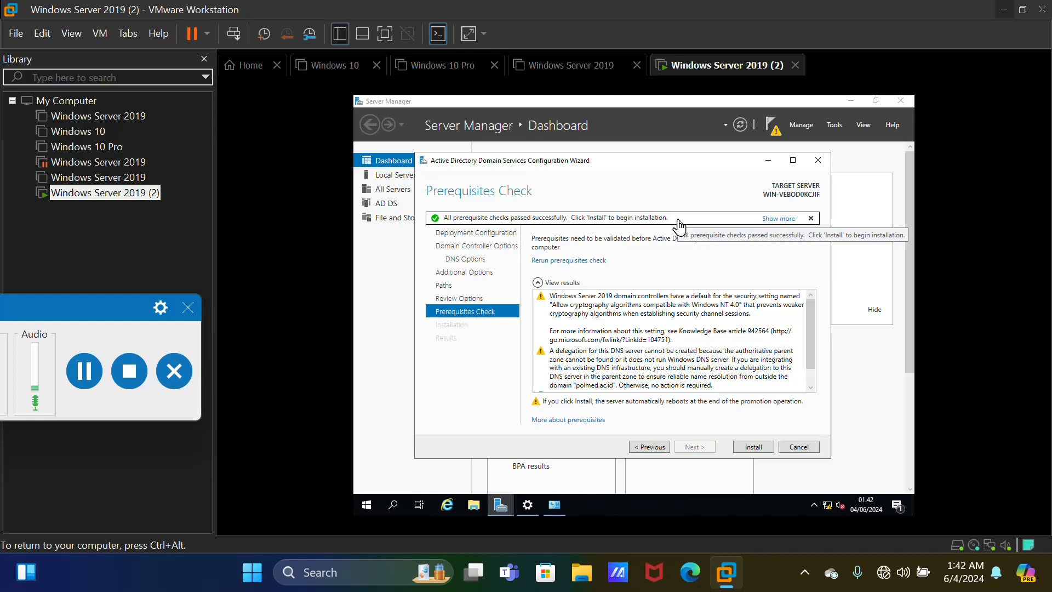
{"action": "left_click", "coordinate": [766, 456]}
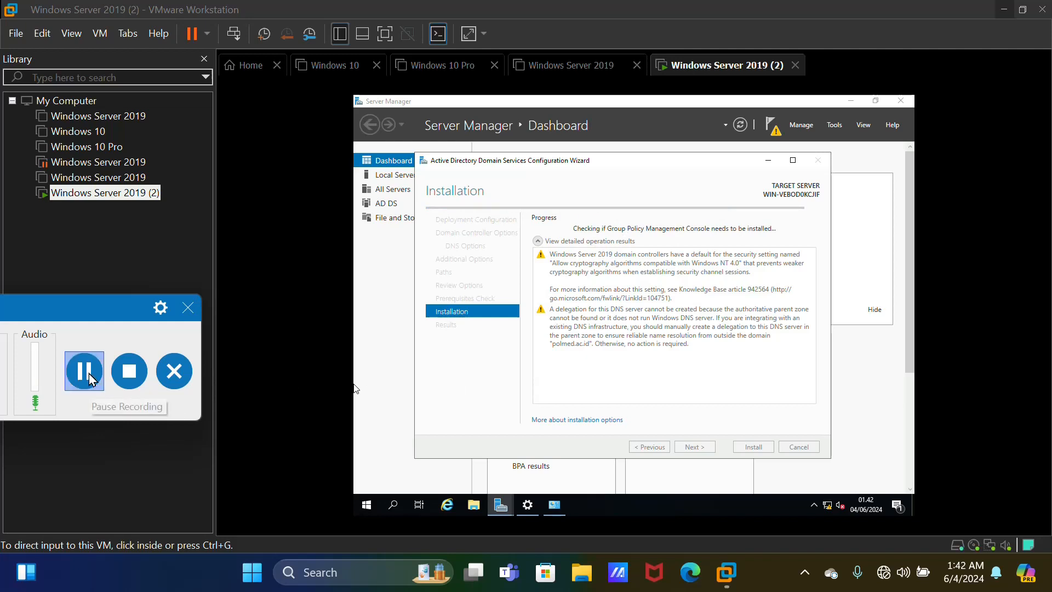
{"action": "left_click", "coordinate": [94, 376]}
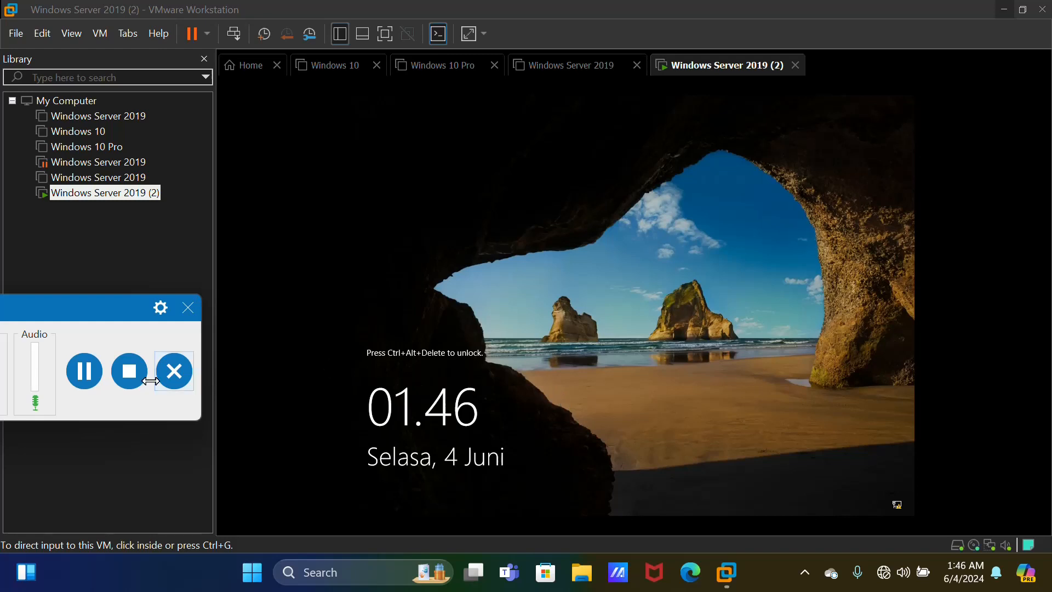
{"action": "key", "text": "ctrl+alt+Insert"}
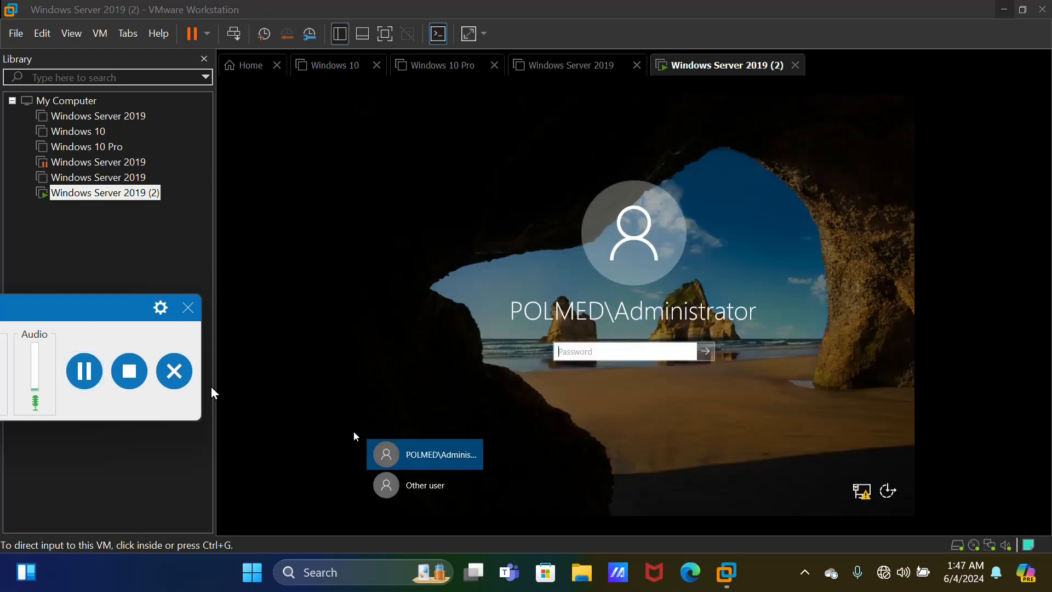
{"action": "left_click", "coordinate": [82, 372]}
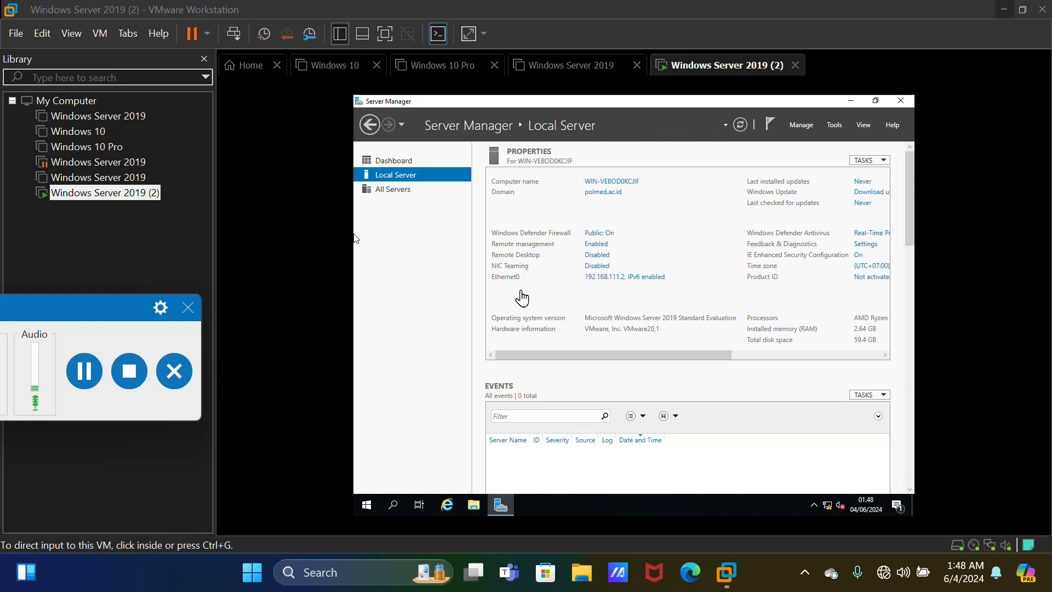
{"action": "left_click", "coordinate": [84, 371]}
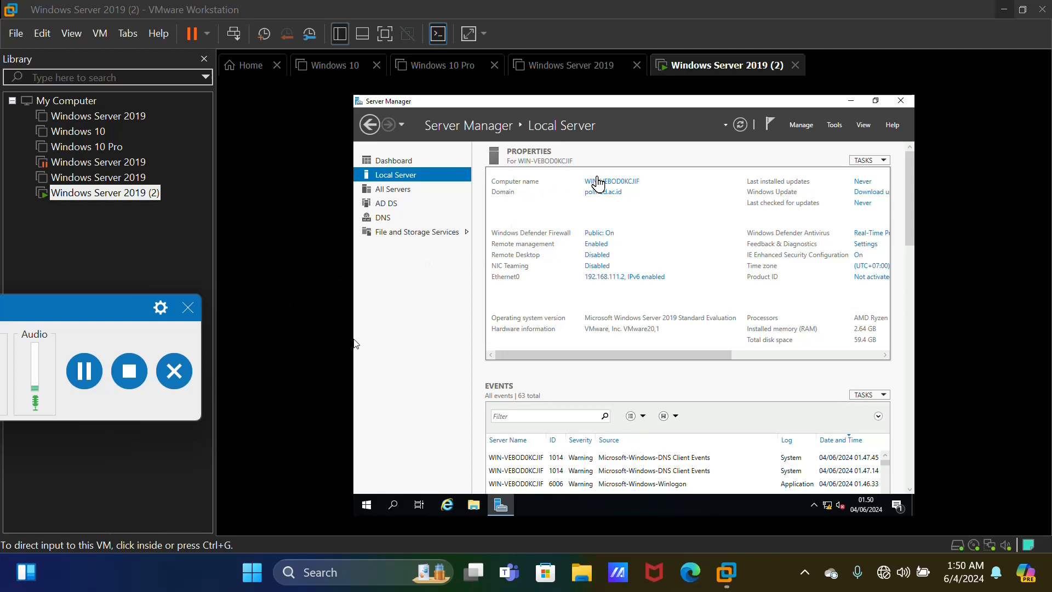
{"action": "left_click", "coordinate": [355, 343]}
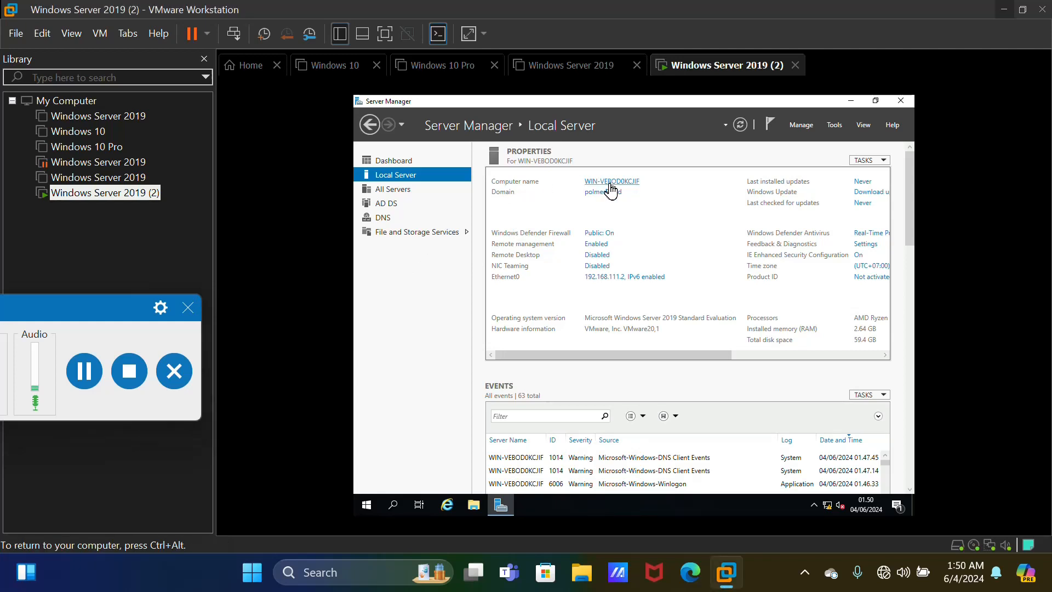
{"action": "left_click", "coordinate": [610, 183]}
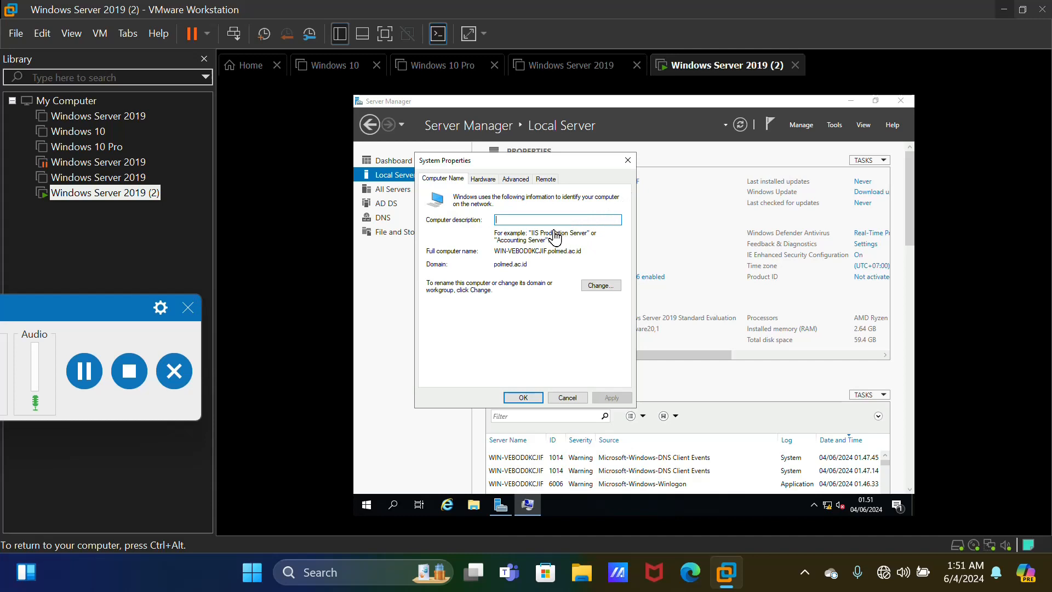
Change the computer name to Informatika, accepting the domain controller rename warning
{"action": "type", "text": "i"}
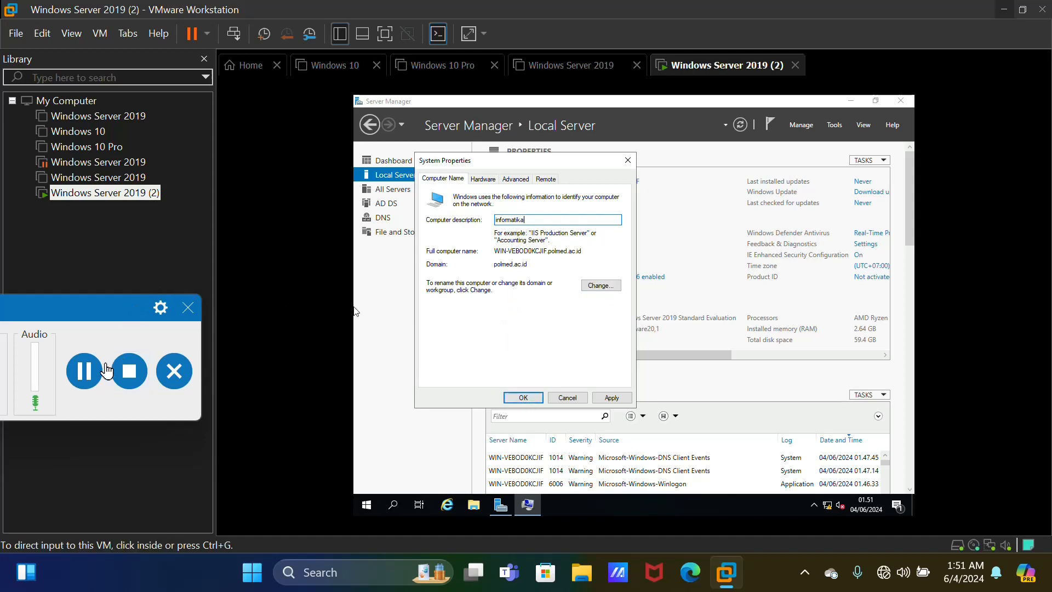
{"action": "left_click", "coordinate": [592, 307]}
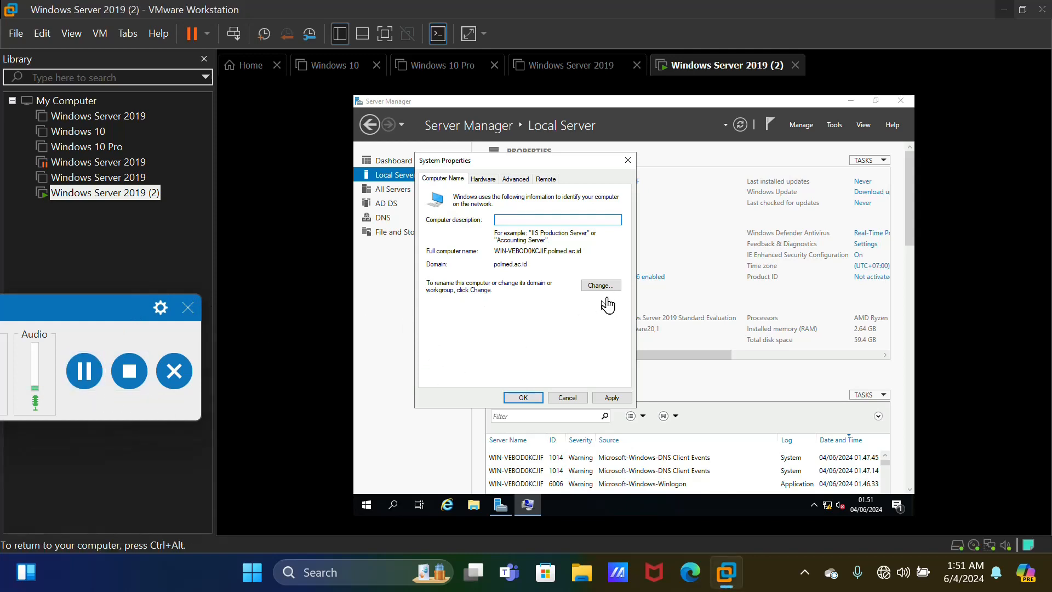
{"action": "left_click", "coordinate": [613, 293]}
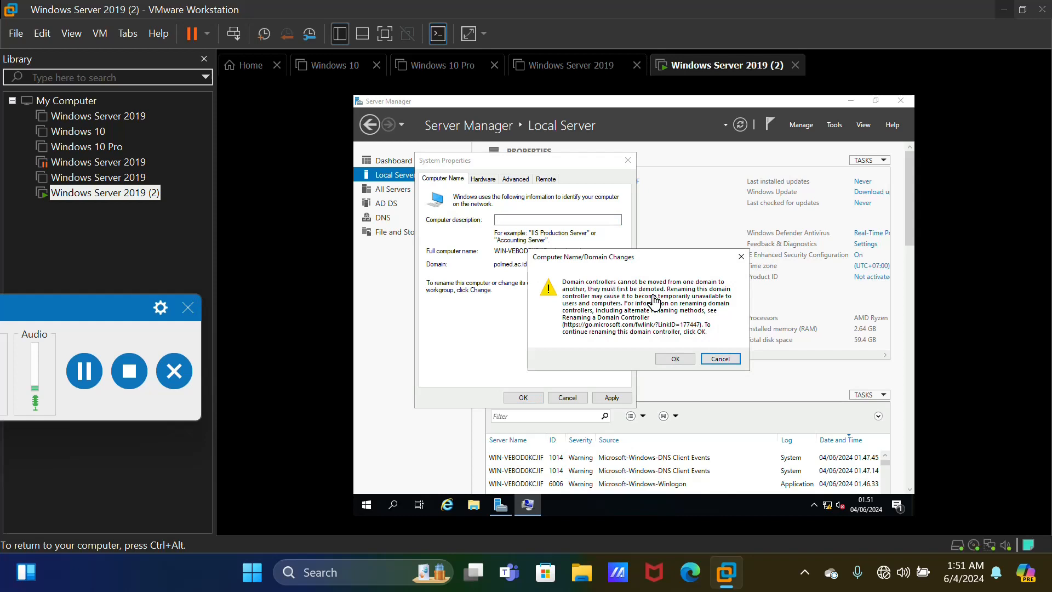
{"action": "left_click", "coordinate": [675, 359]}
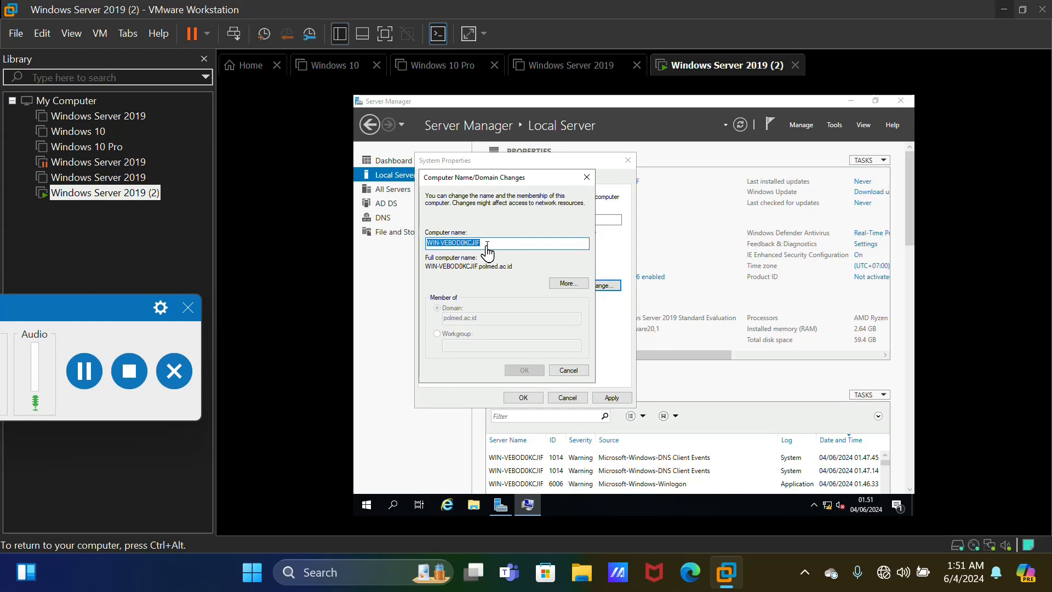
{"action": "type", "text": "l"}
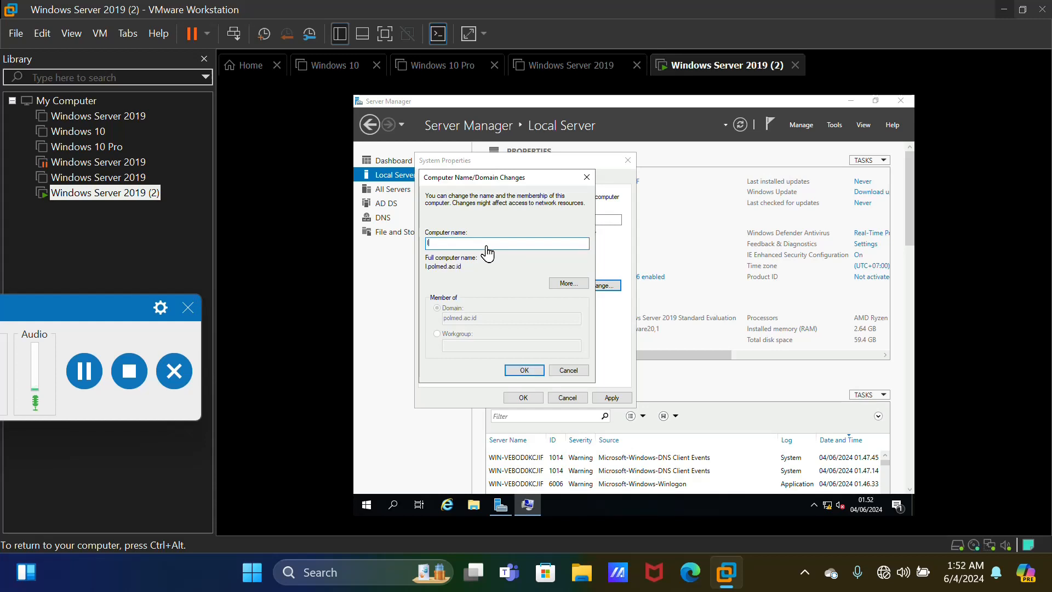
{"action": "type", "text": "nformatika"}
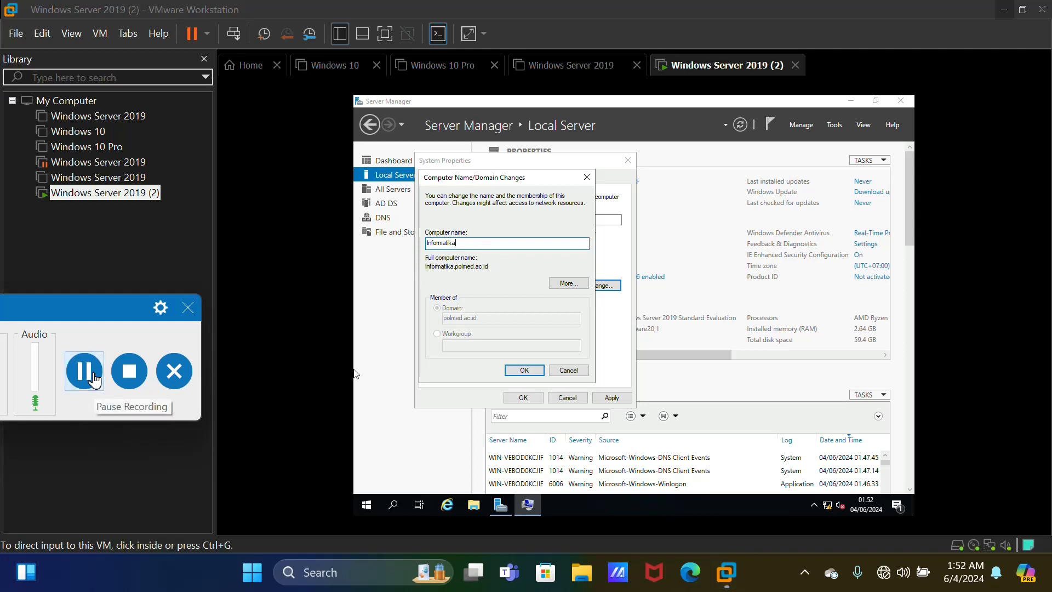
{"action": "left_click", "coordinate": [525, 370]}
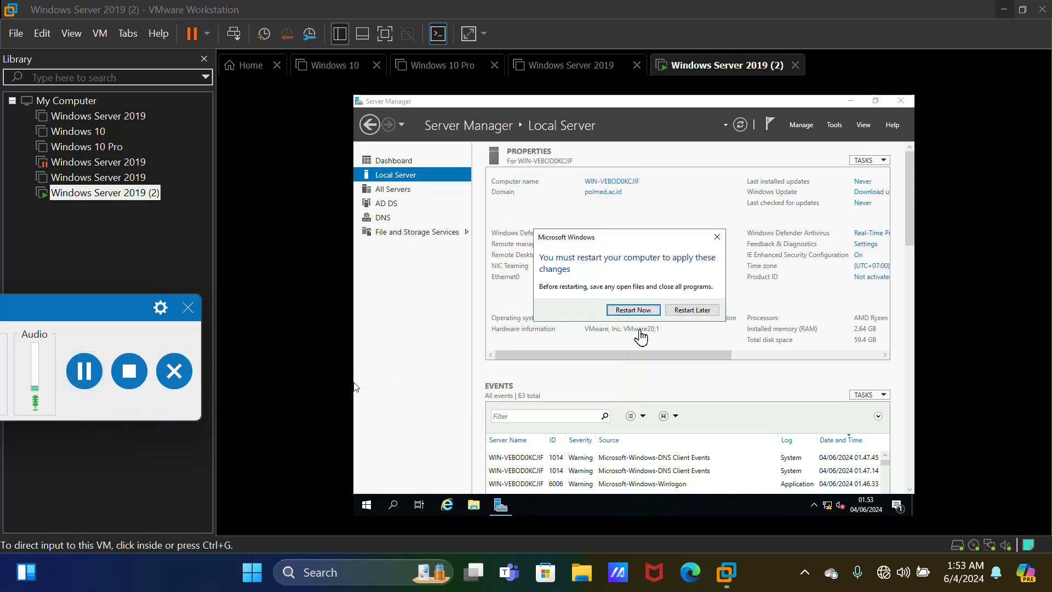
Restart now to apply the Informatika name, then close the Windows Admin Center popup
{"action": "left_click", "coordinate": [609, 308]}
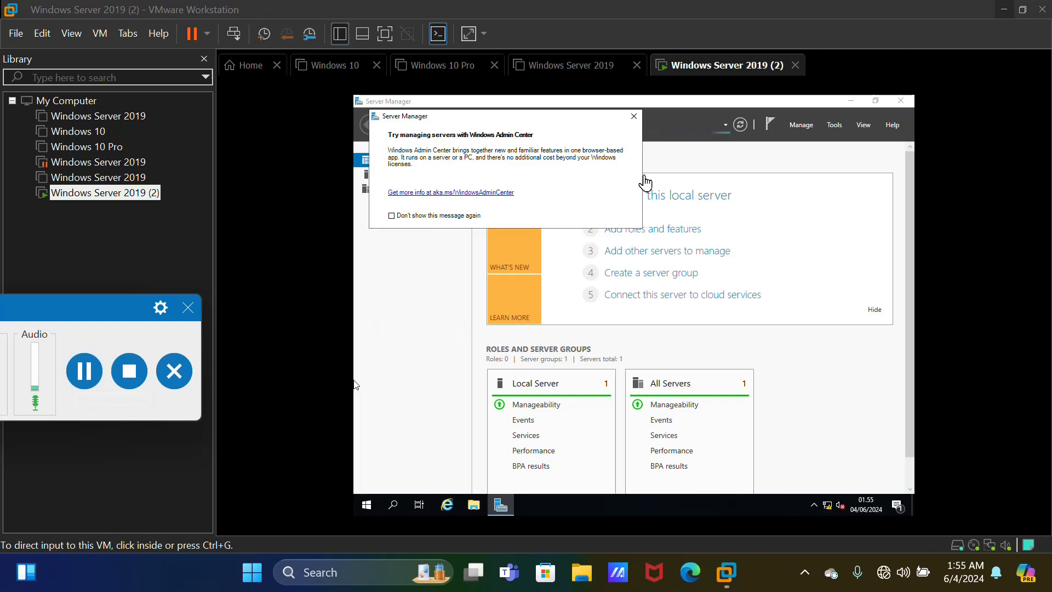
{"action": "left_click", "coordinate": [635, 120]}
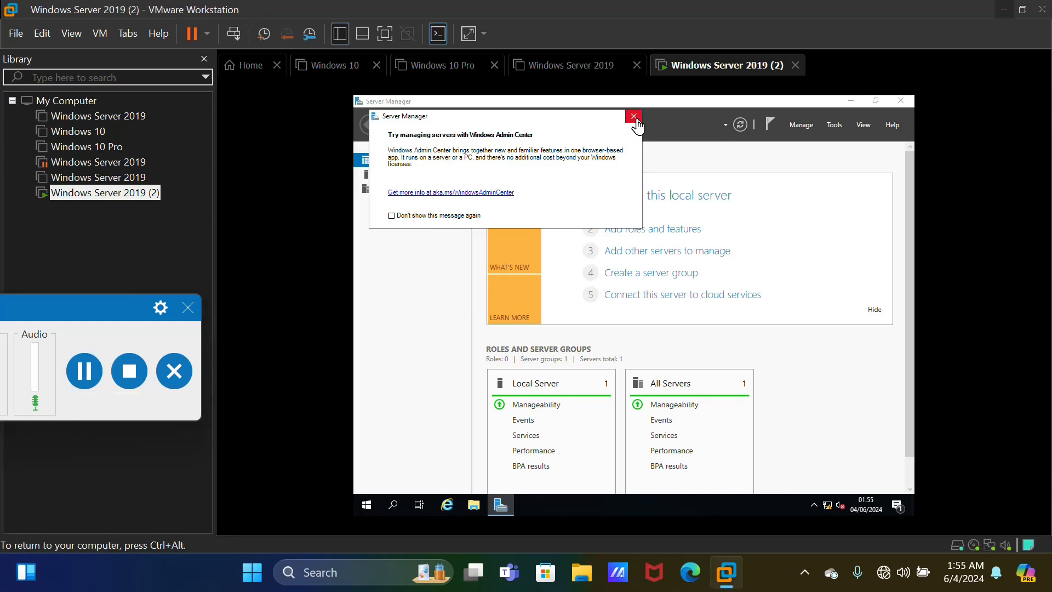
{"action": "left_click", "coordinate": [634, 121]}
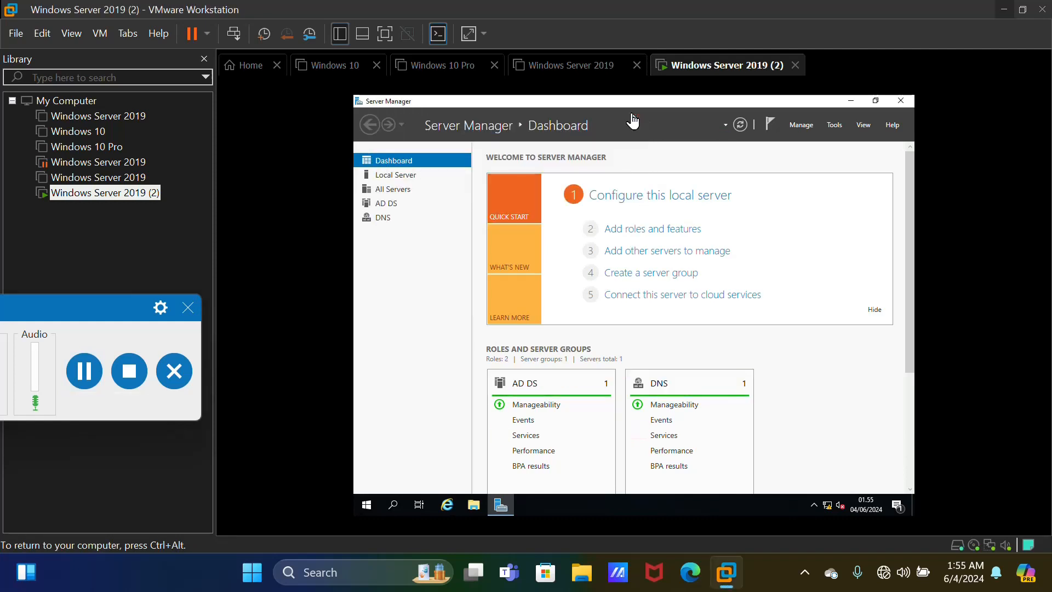
Confirm Local Server shows Informatika in polmed.ac.id at 192.168.111.2, then open Tools
{"action": "left_click", "coordinate": [384, 177]}
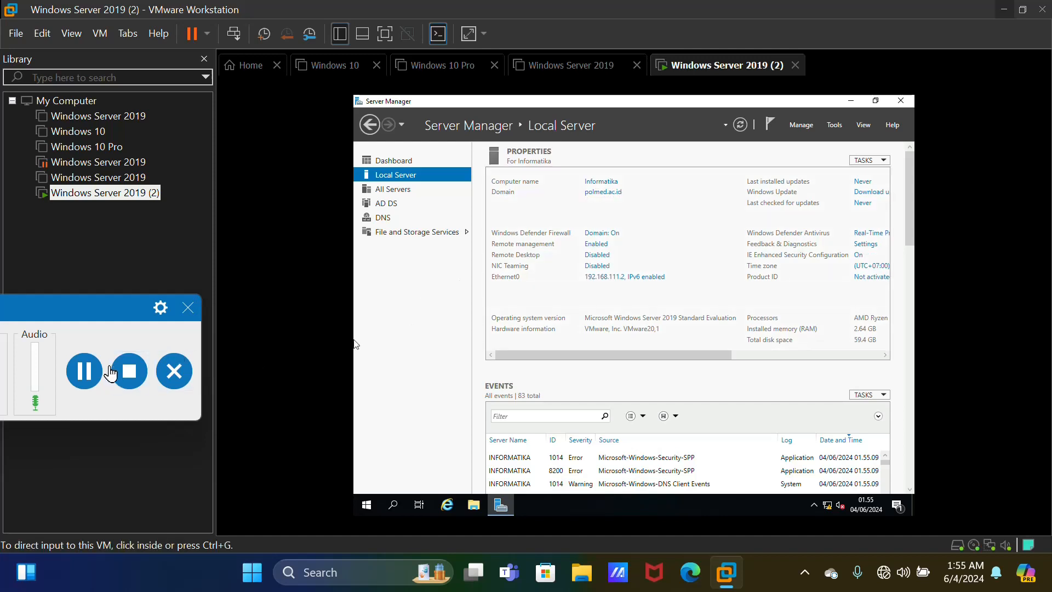
{"action": "left_click", "coordinate": [84, 371]}
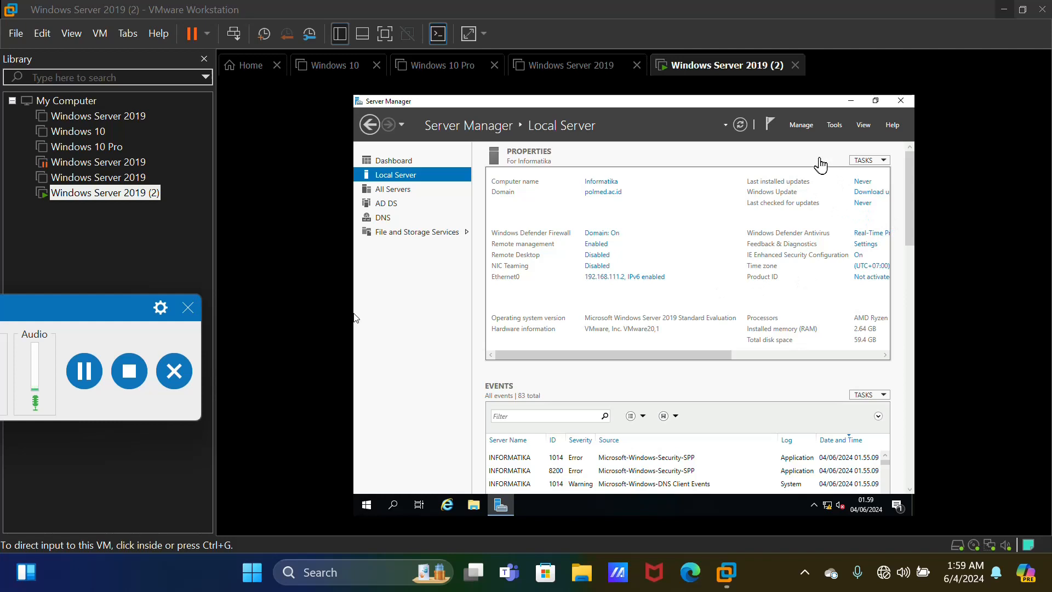
{"action": "left_click", "coordinate": [839, 224]}
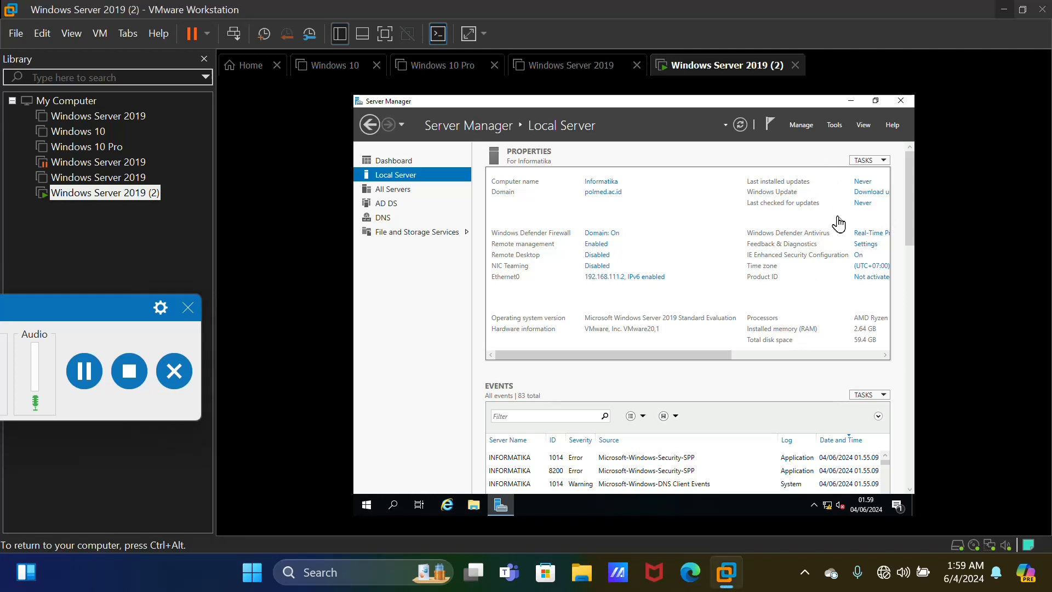
{"action": "left_click", "coordinate": [835, 126]}
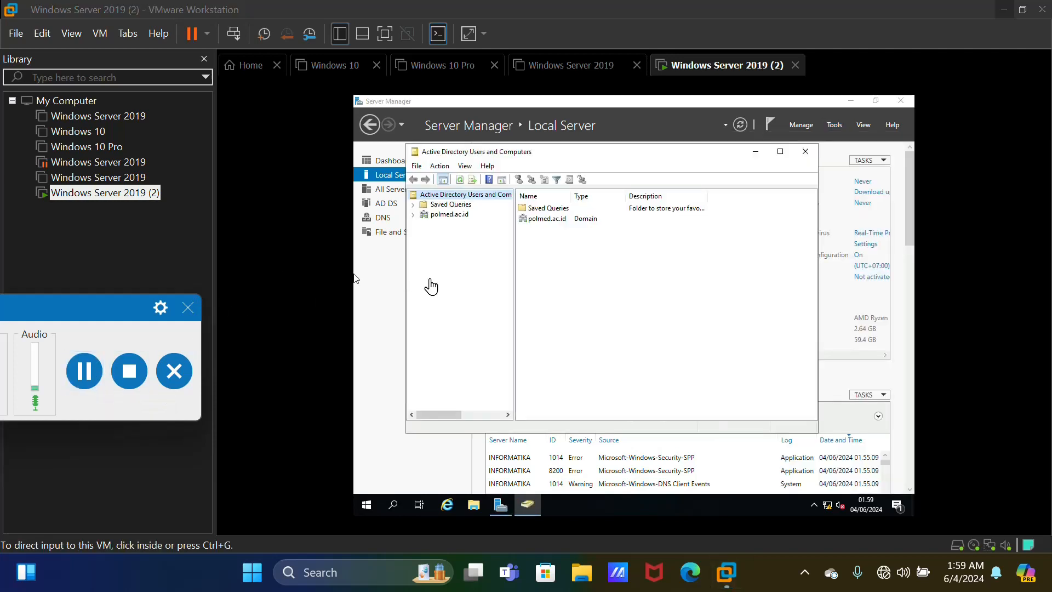
Expand polmed.ac.id and choose New > User on the Users container
{"action": "left_click", "coordinate": [413, 224]}
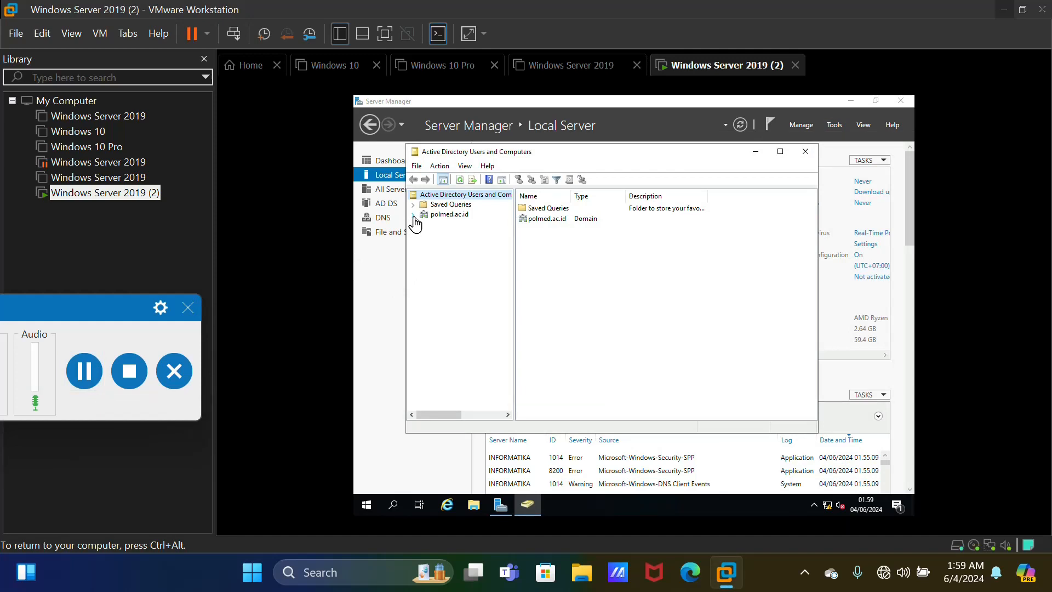
{"action": "left_click", "coordinate": [414, 216]}
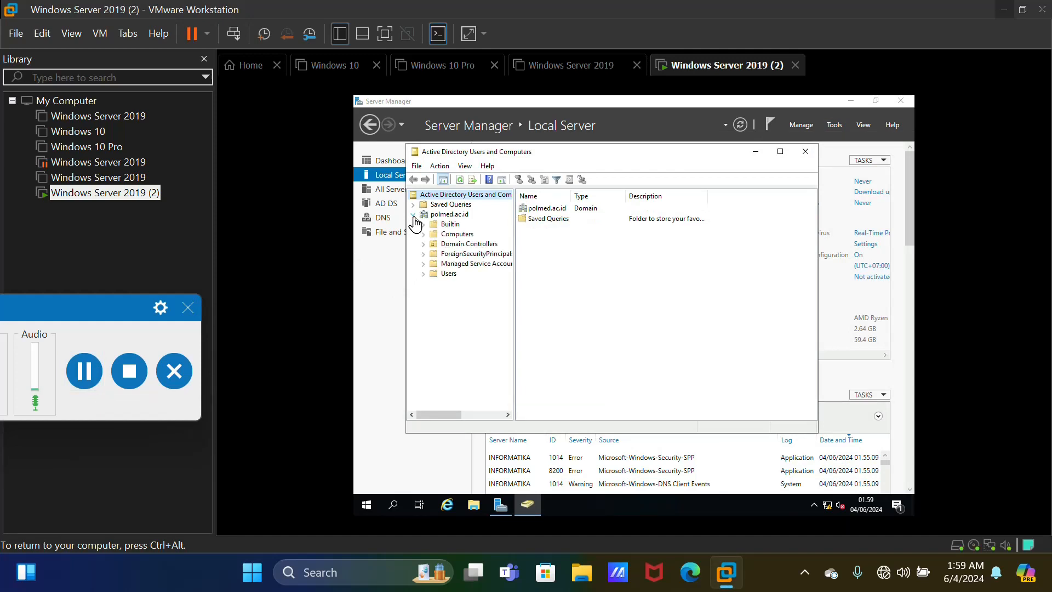
{"action": "left_click", "coordinate": [448, 274]}
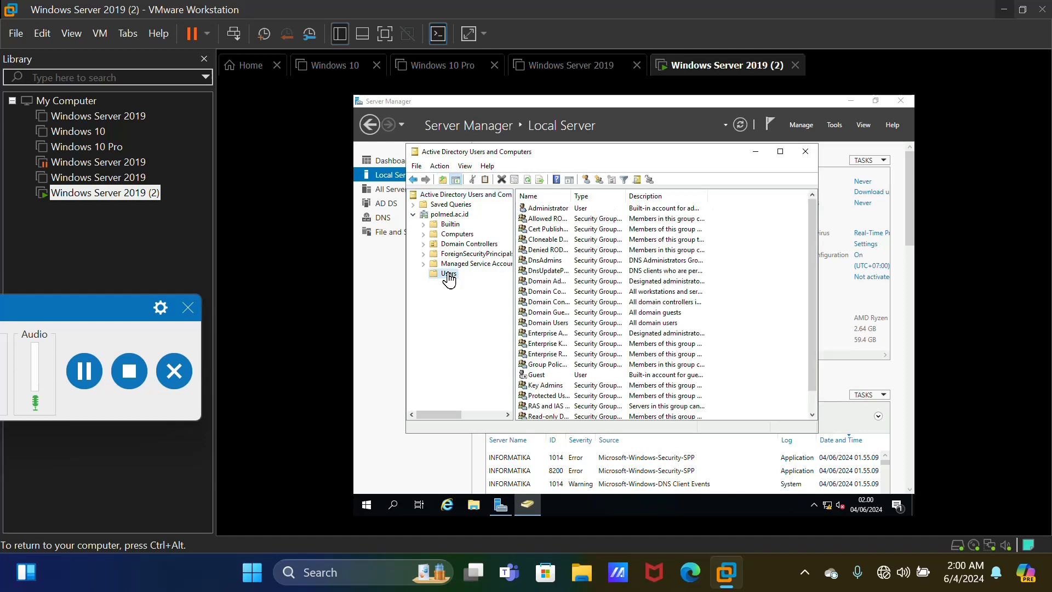
{"action": "right_click", "coordinate": [448, 275]}
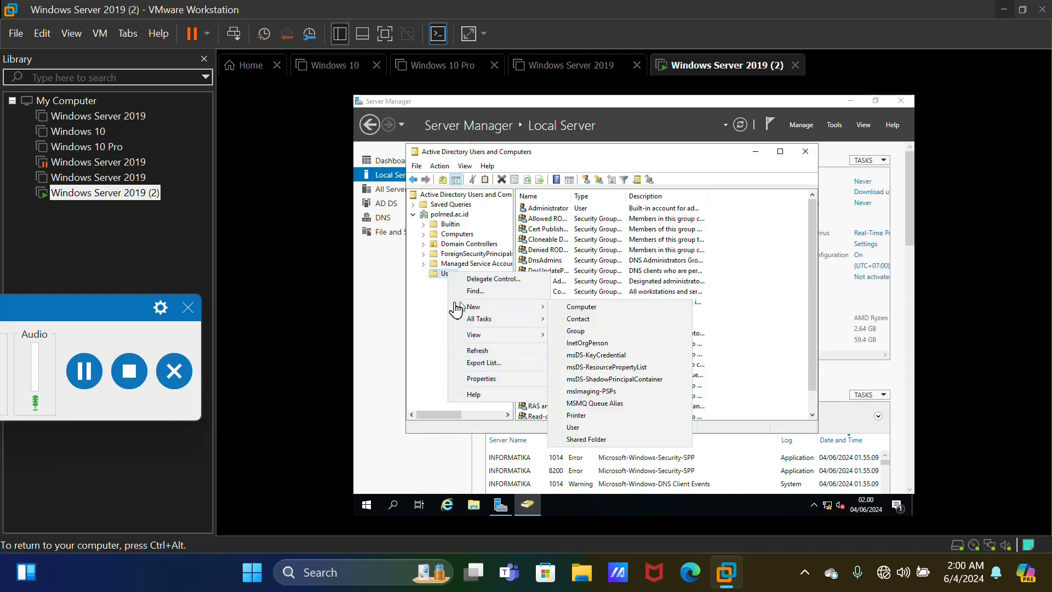
{"action": "mouse_move", "coordinate": [472, 309]}
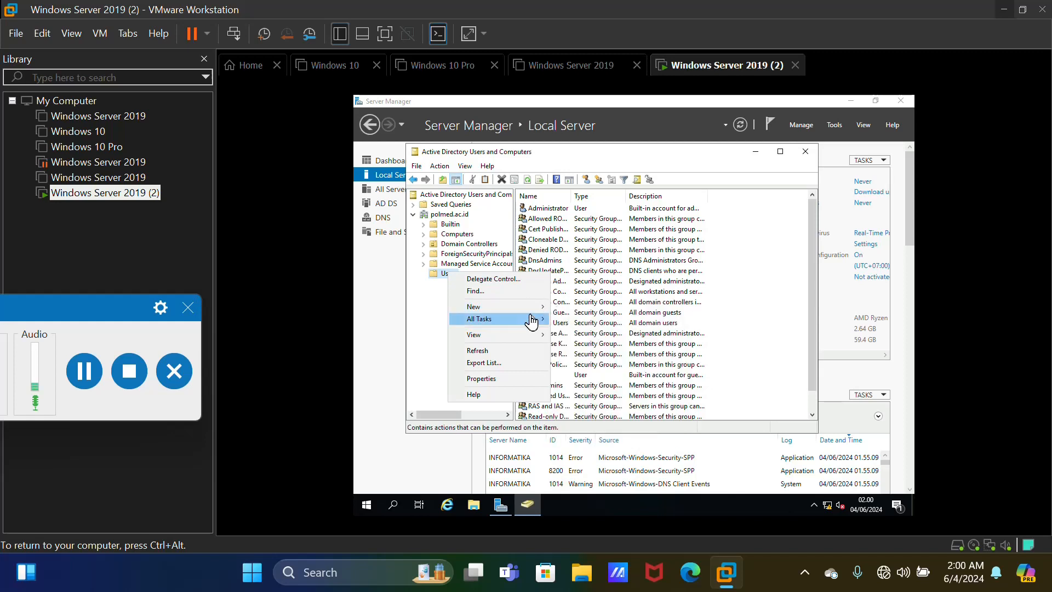
{"action": "mouse_move", "coordinate": [527, 310]}
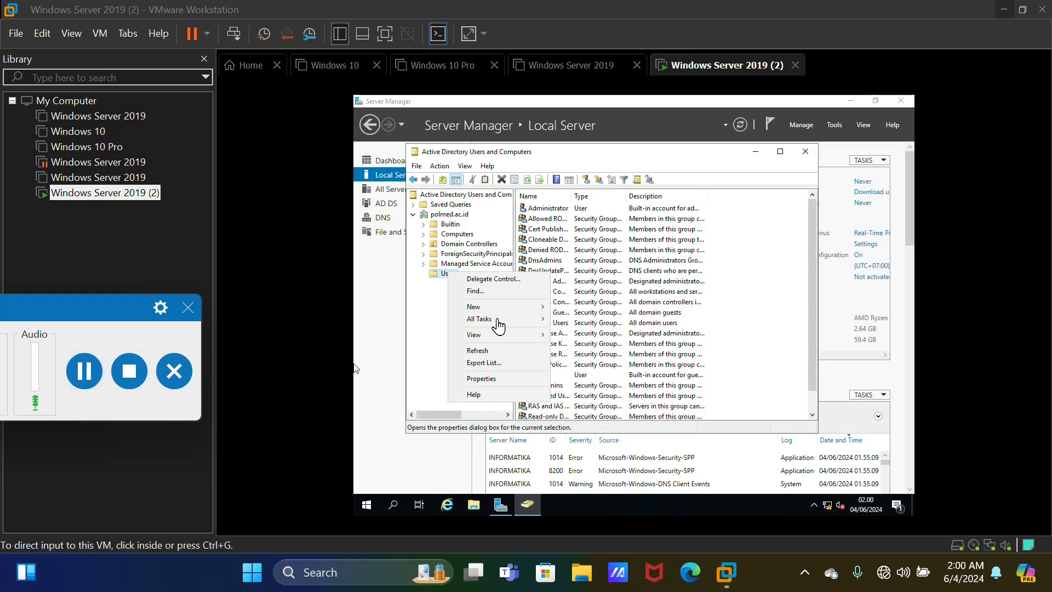
{"action": "mouse_move", "coordinate": [495, 309]}
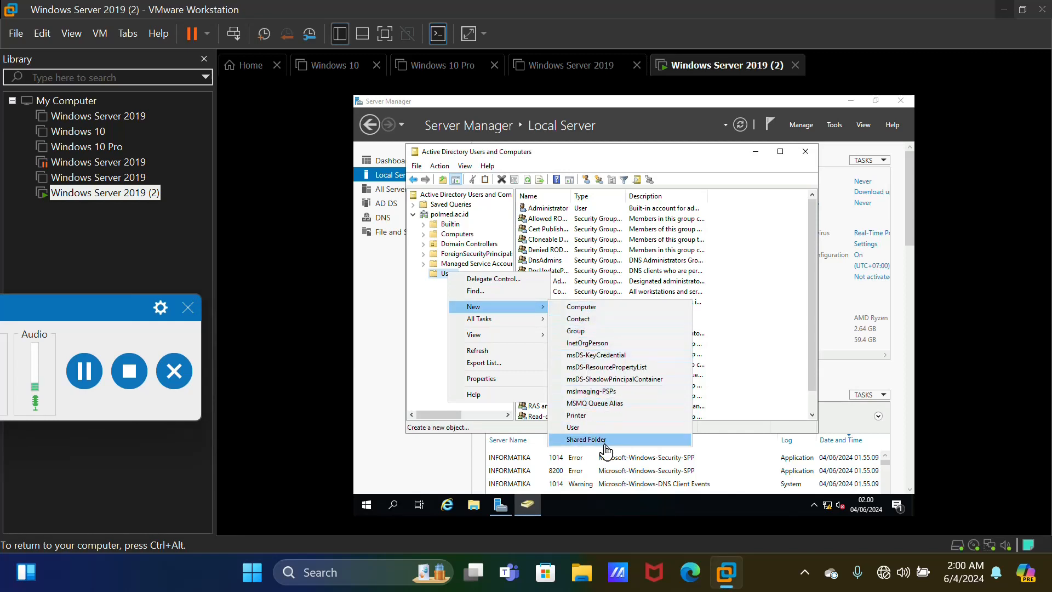
{"action": "left_click", "coordinate": [594, 428]}
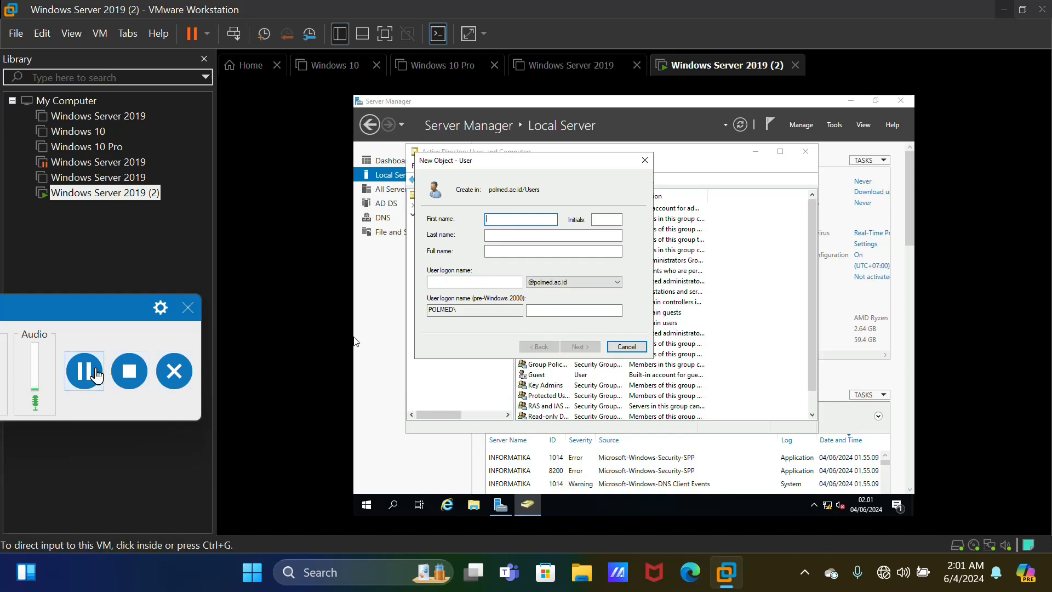
Enter name client 101 with logon name clien101 and continue to the password page
{"action": "left_click", "coordinate": [498, 227]}
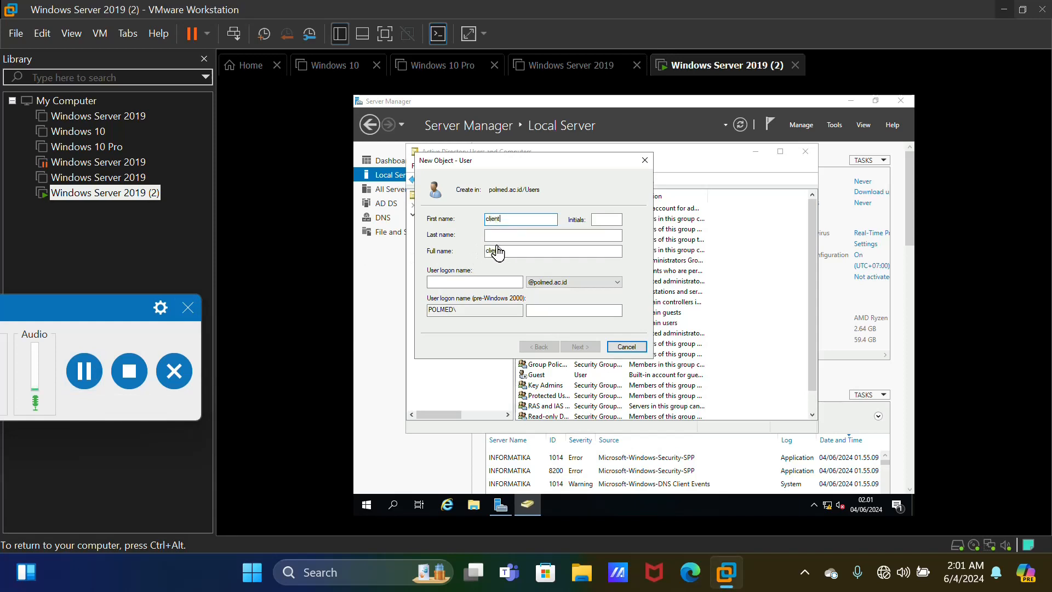
{"action": "left_click", "coordinate": [494, 239]}
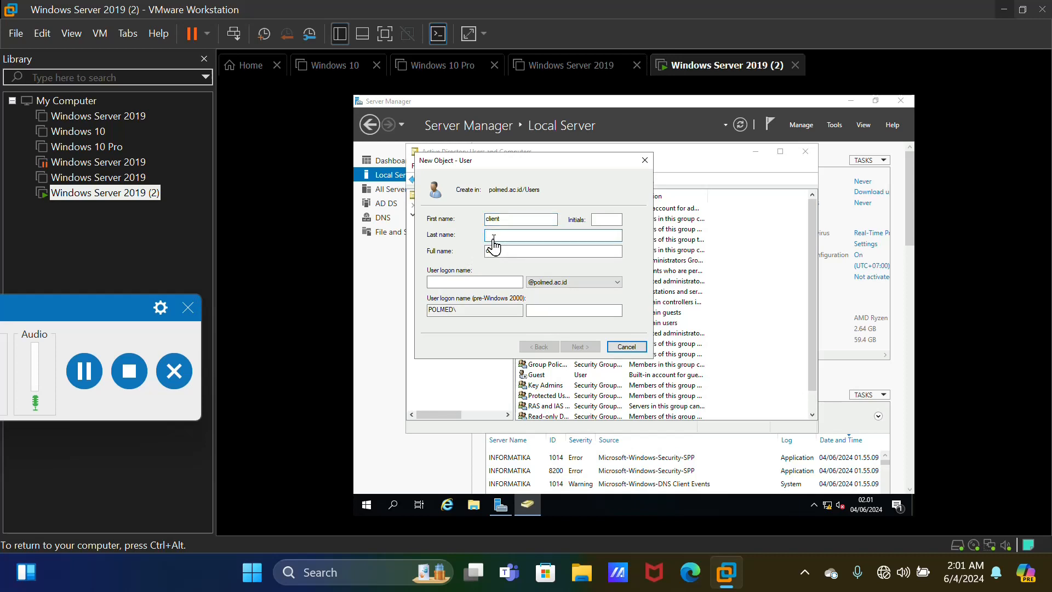
{"action": "type", "text": "101"}
{"action": "left_click", "coordinate": [445, 284]}
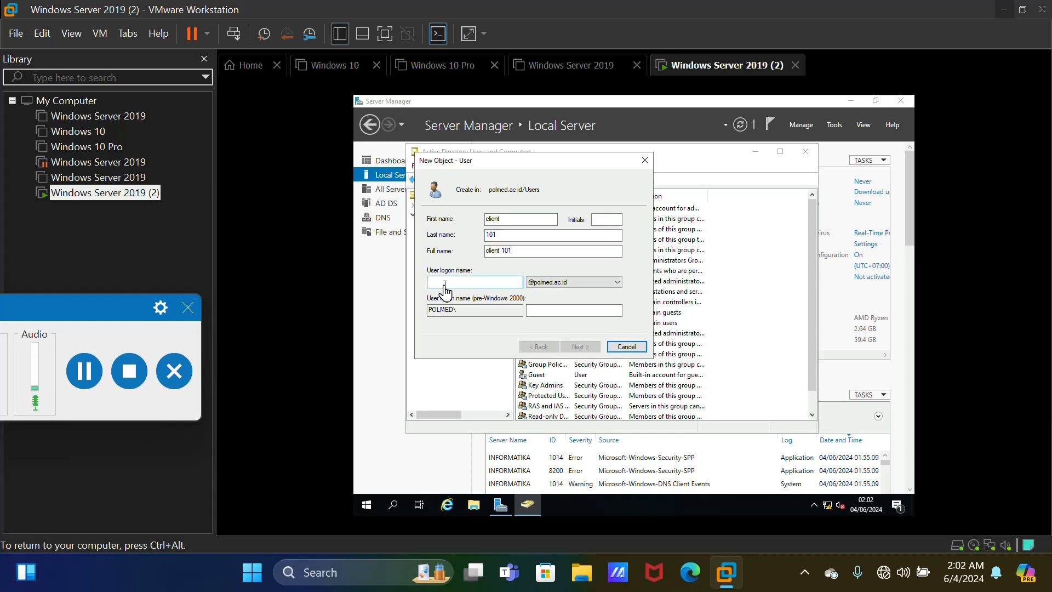
{"action": "type", "text": "client 1"}
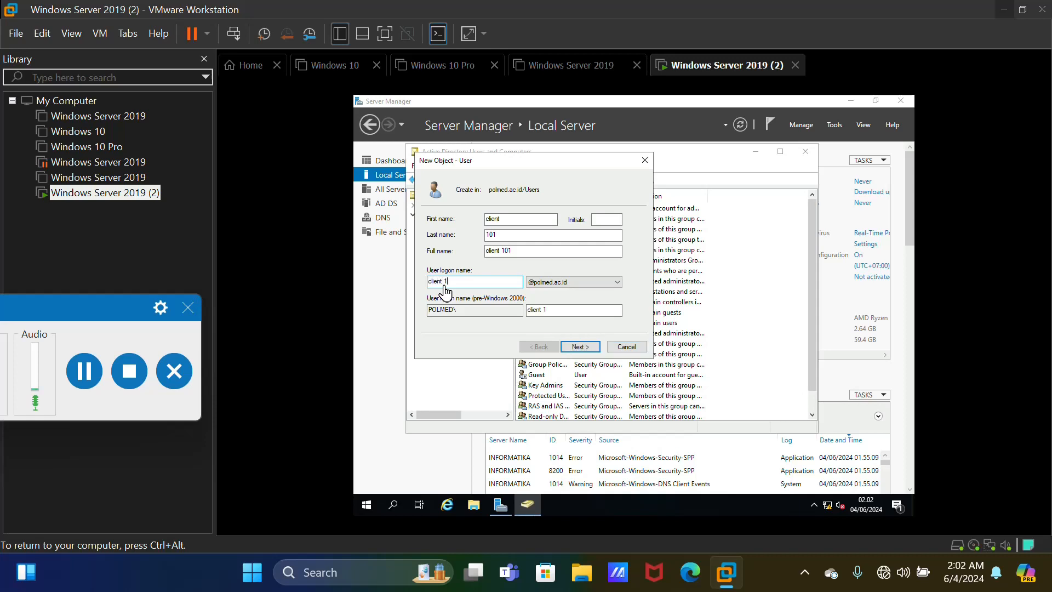
{"action": "key", "text": "Left"}
{"action": "key", "text": "Left"}
{"action": "key", "text": "Left"}
{"action": "key", "text": "BackSpace"}
{"action": "key", "text": "BackSpace"}
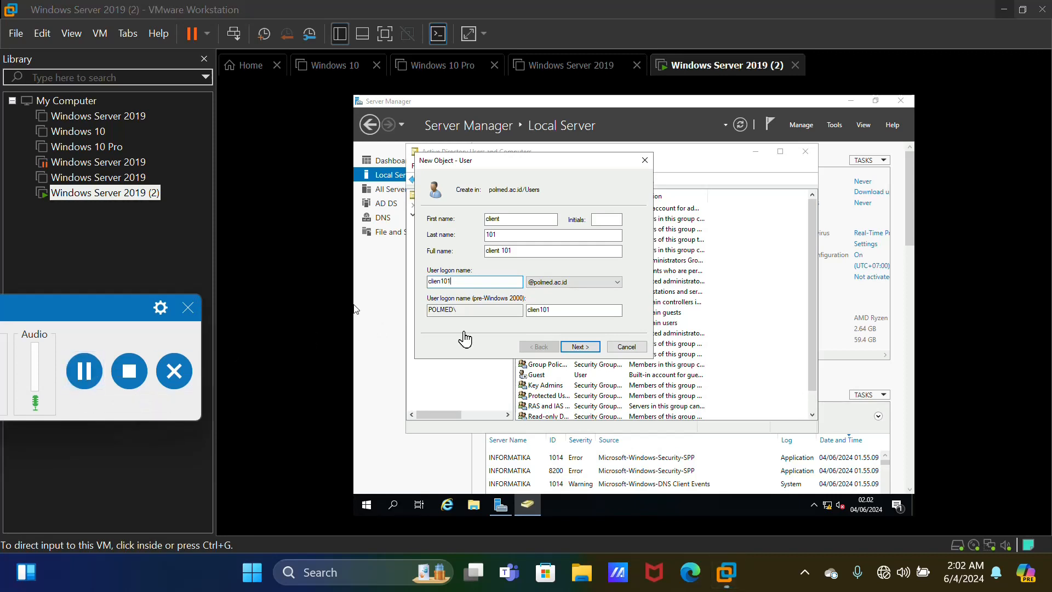
{"action": "left_click", "coordinate": [637, 333]}
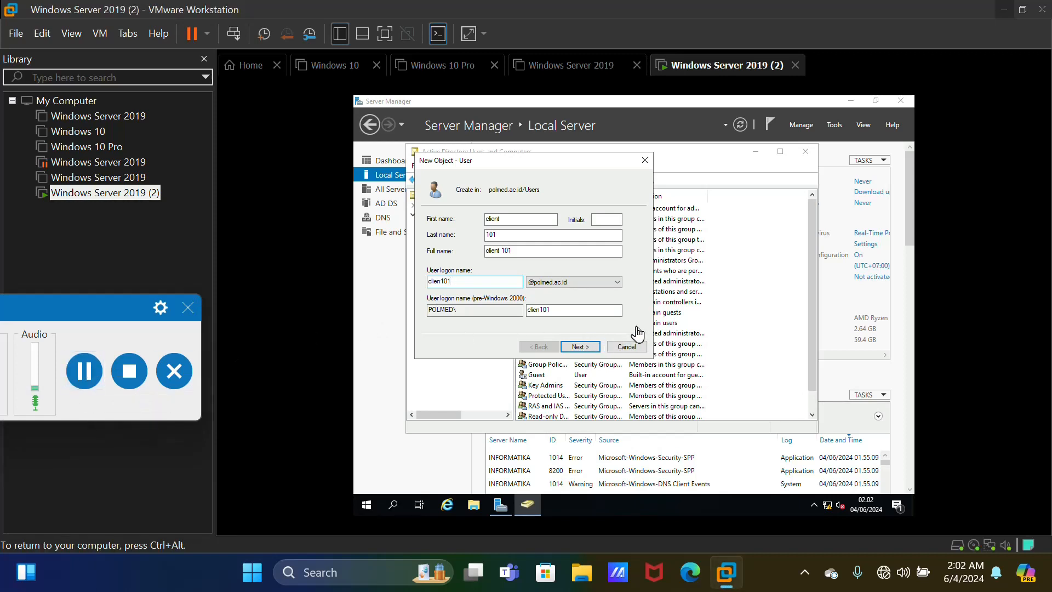
{"action": "left_click", "coordinate": [597, 348]}
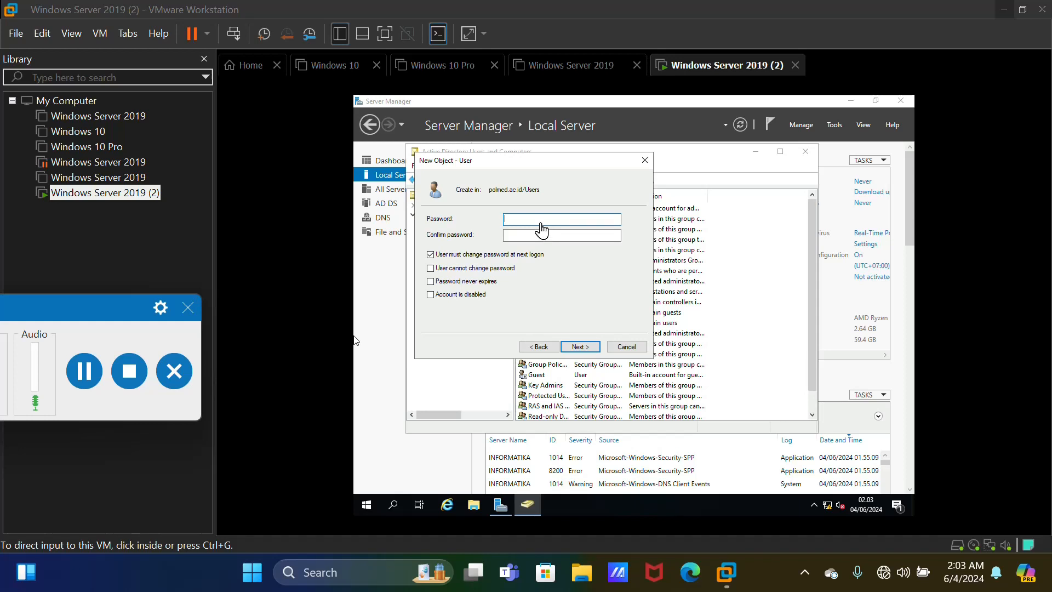
Set and confirm client 101's password, untick change at next logon, and finish creating the user
{"action": "left_click", "coordinate": [541, 222]}
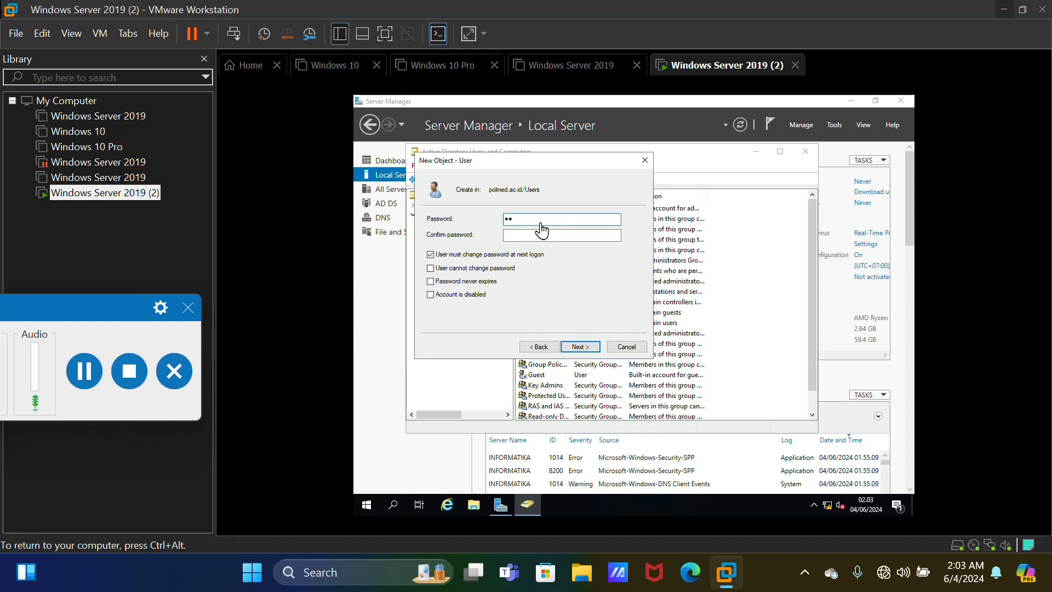
{"action": "left_click", "coordinate": [568, 236]}
{"action": "left_click", "coordinate": [433, 255]}
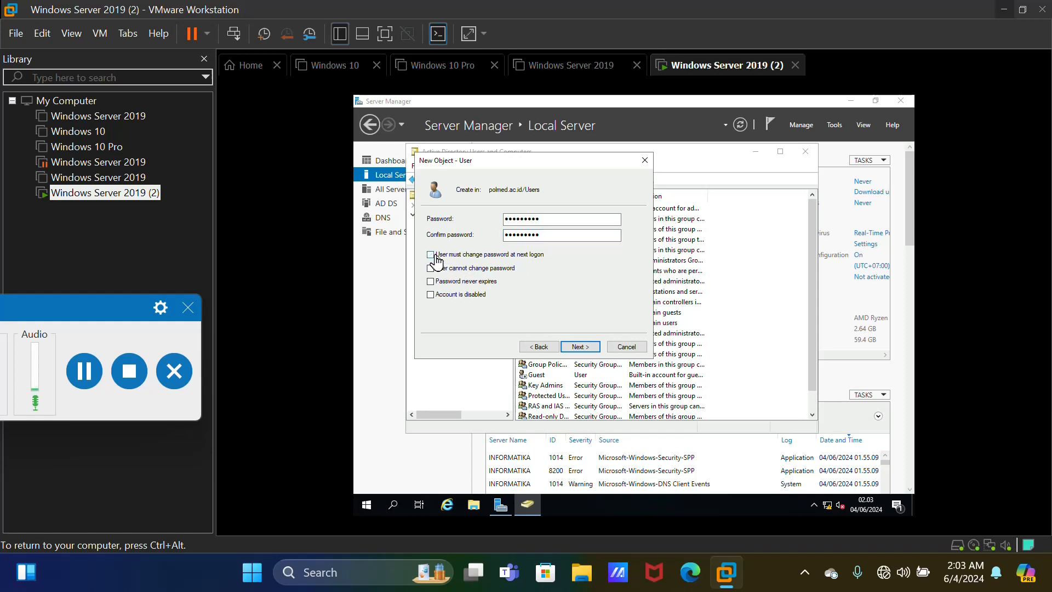
{"action": "left_click", "coordinate": [579, 347]}
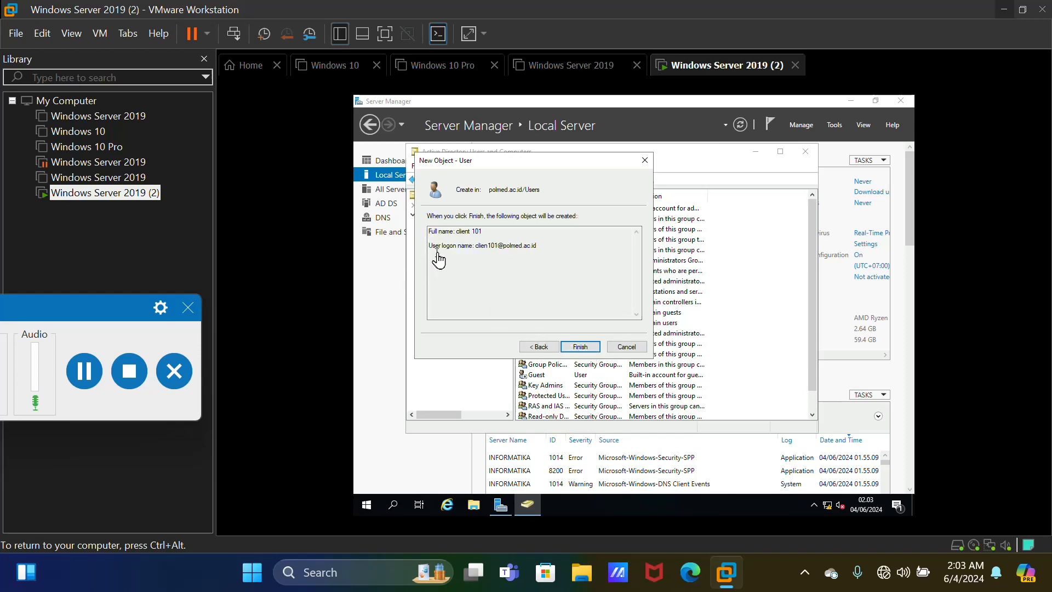
{"action": "left_click", "coordinate": [572, 352]}
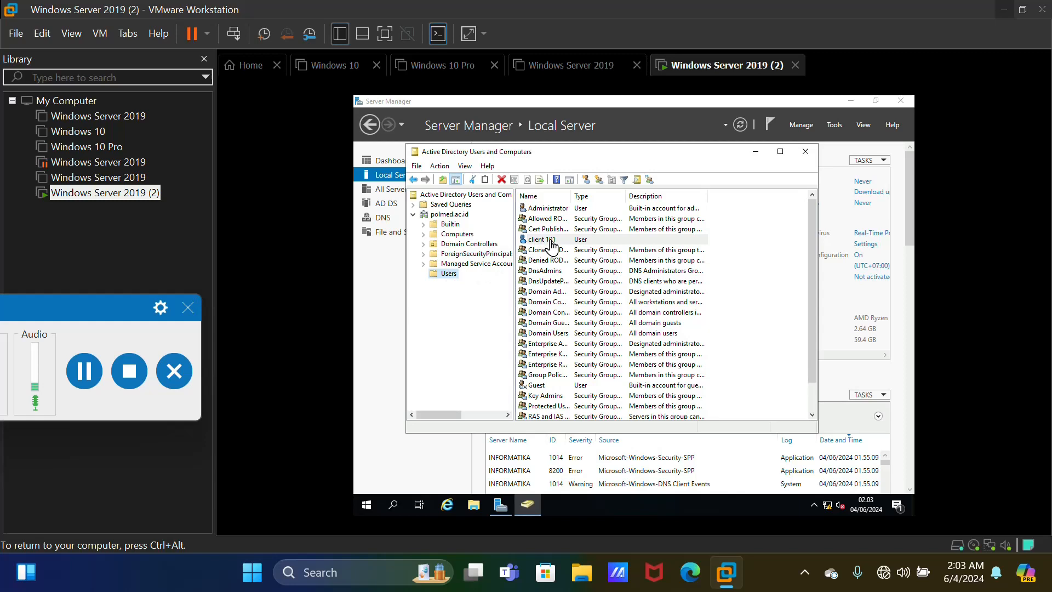
Start a new domain user in the Users container
{"action": "left_click", "coordinate": [457, 275]}
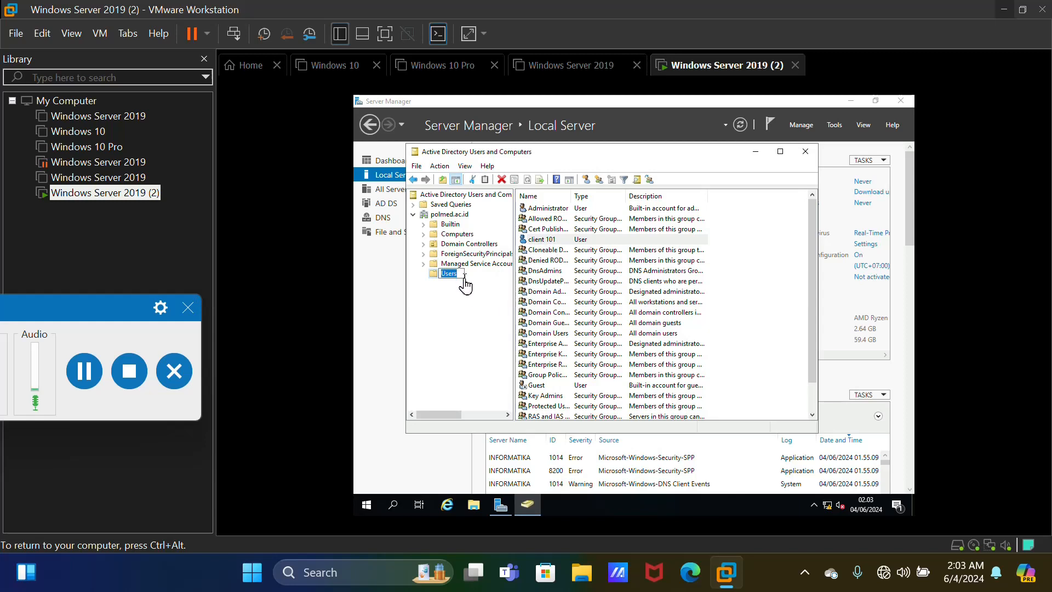
{"action": "key", "text": "Escape"}
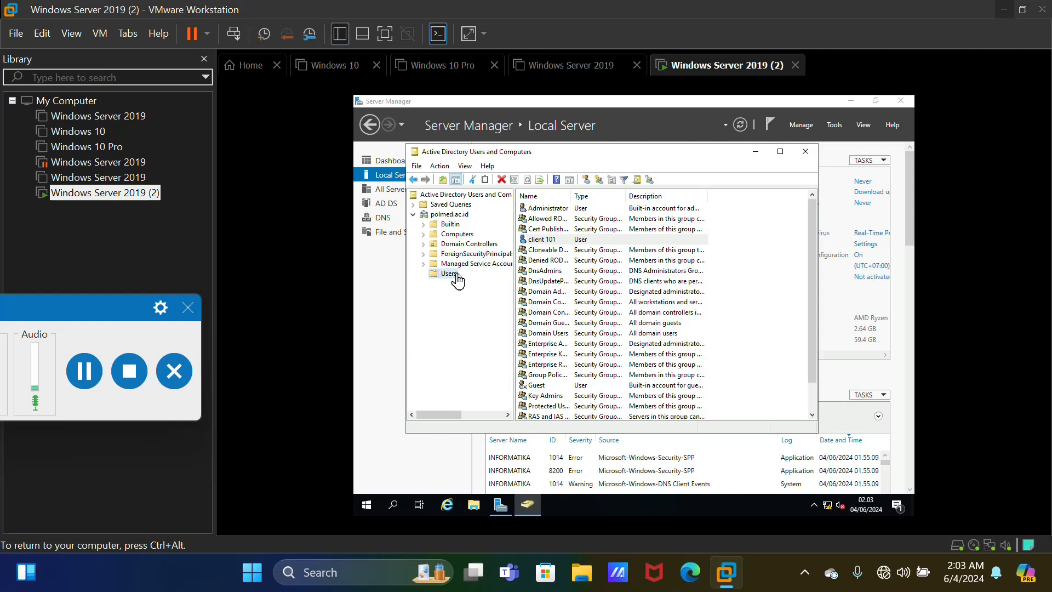
{"action": "left_click", "coordinate": [457, 274]}
{"action": "right_click", "coordinate": [457, 274]}
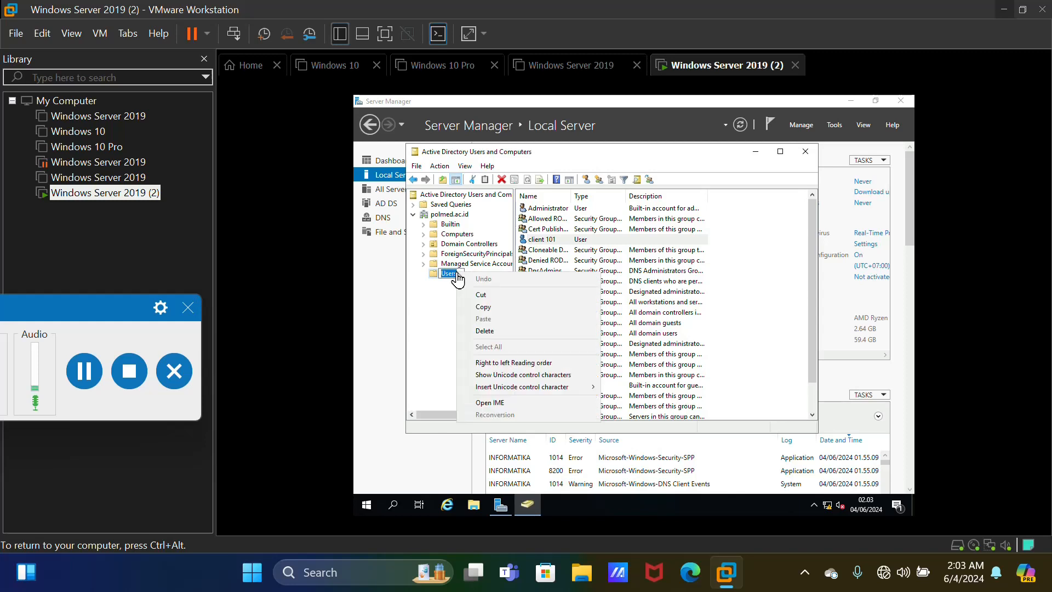
{"action": "key", "text": "Escape"}
{"action": "key", "text": "Escape"}
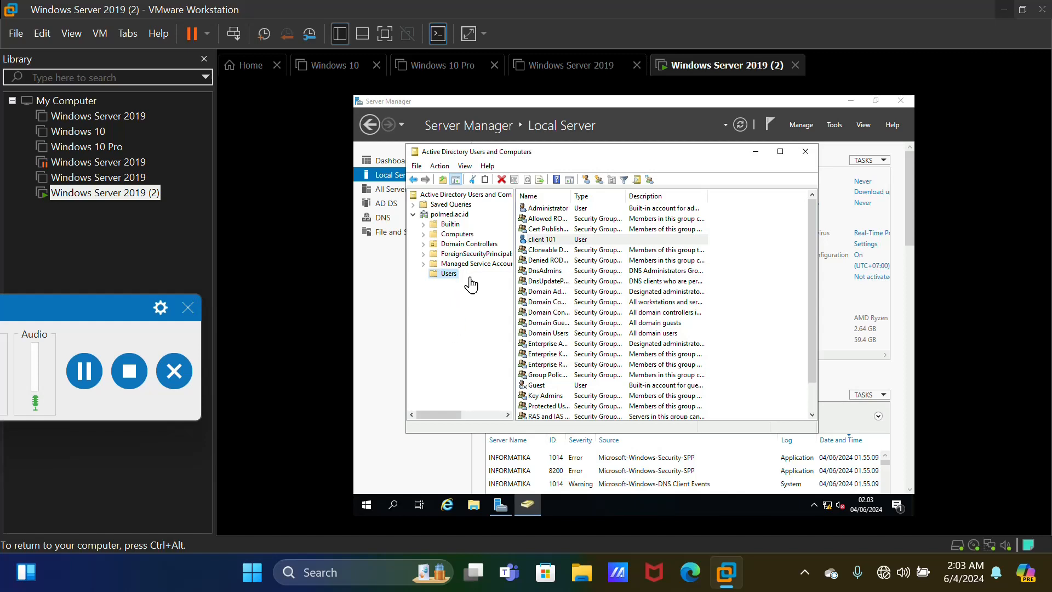
{"action": "right_click", "coordinate": [452, 276]}
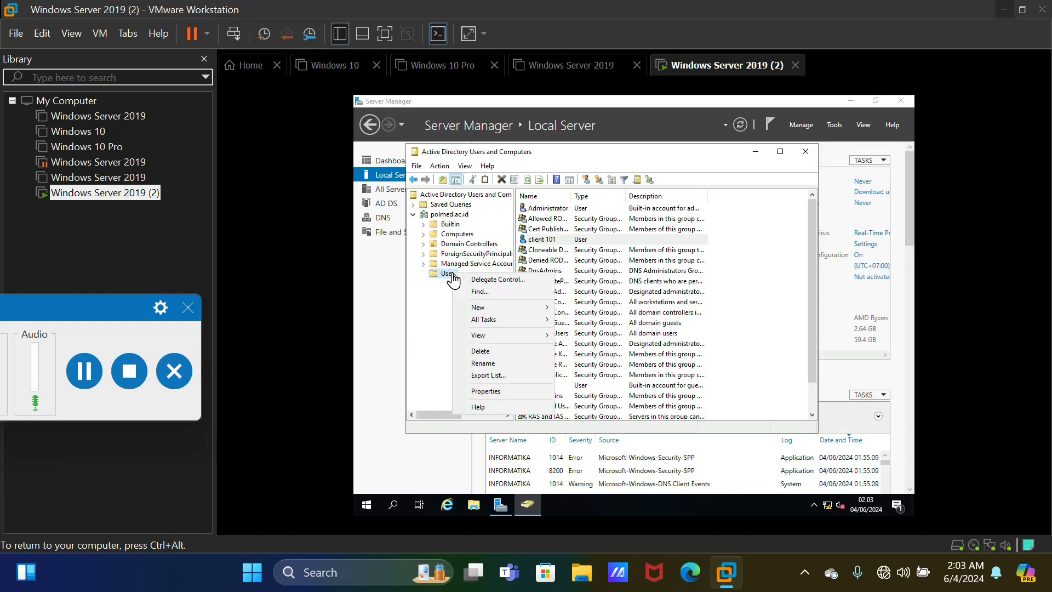
{"action": "mouse_move", "coordinate": [478, 311]}
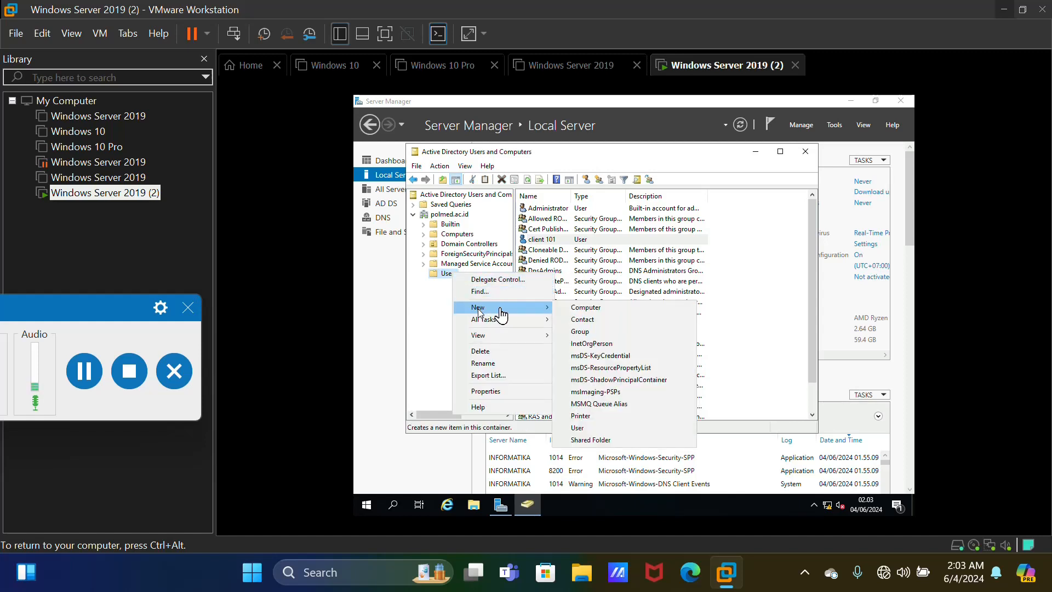
{"action": "left_click", "coordinate": [581, 428]}
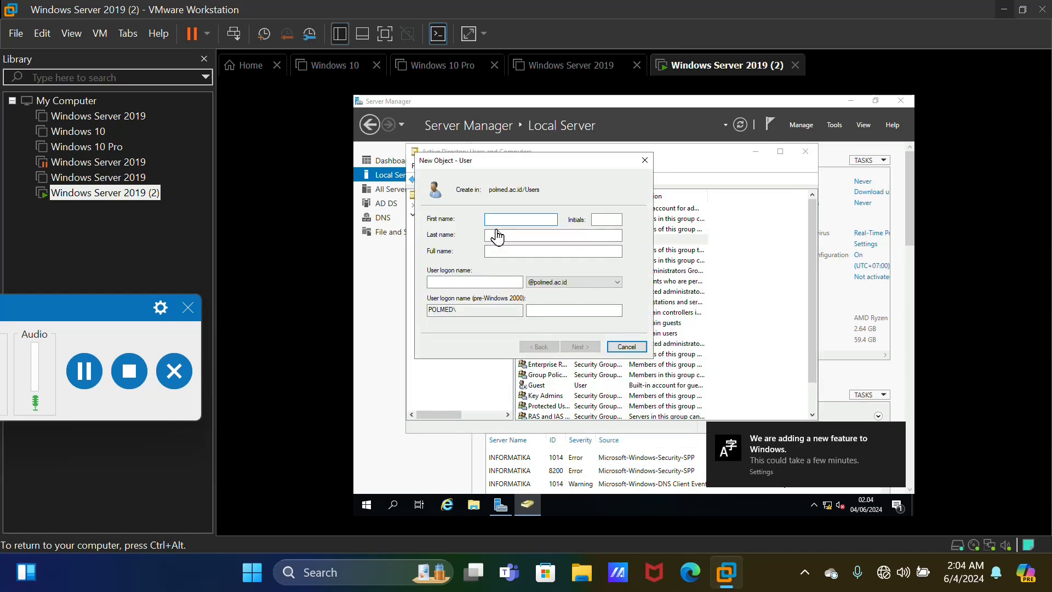
Enter the name client 102 and the user logon name client102
{"action": "type", "text": "clie"}
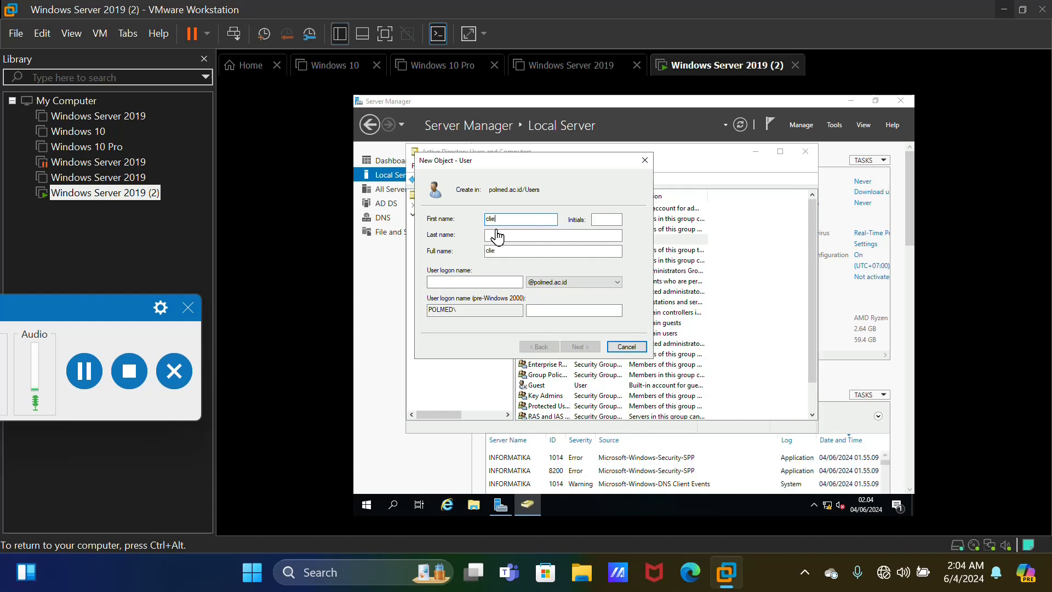
{"action": "type", "text": "nt"}
{"action": "left_click", "coordinate": [488, 238]}
{"action": "left_click", "coordinate": [447, 284]}
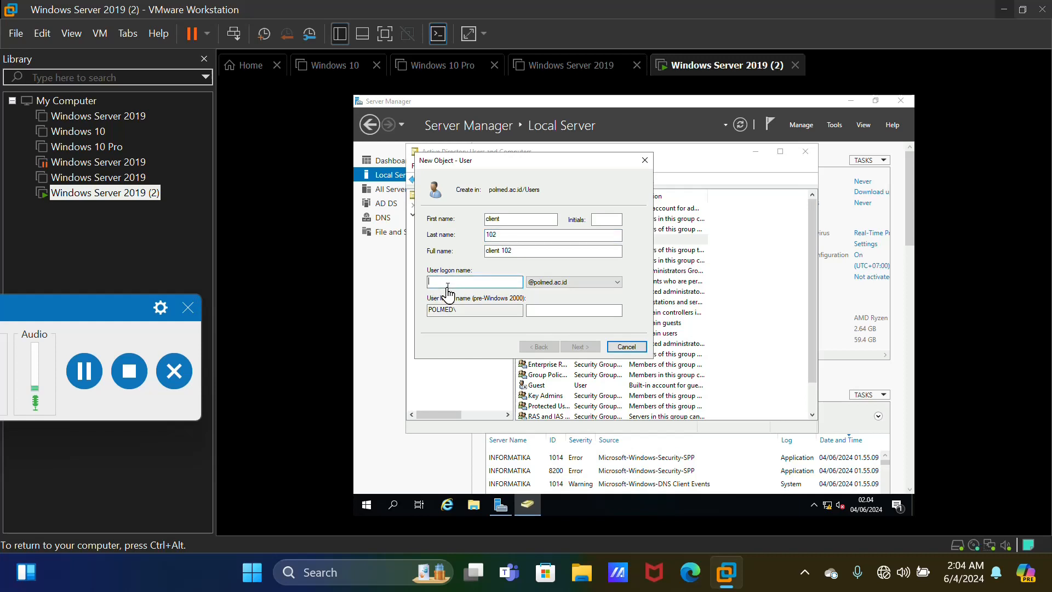
{"action": "type", "text": "c"}
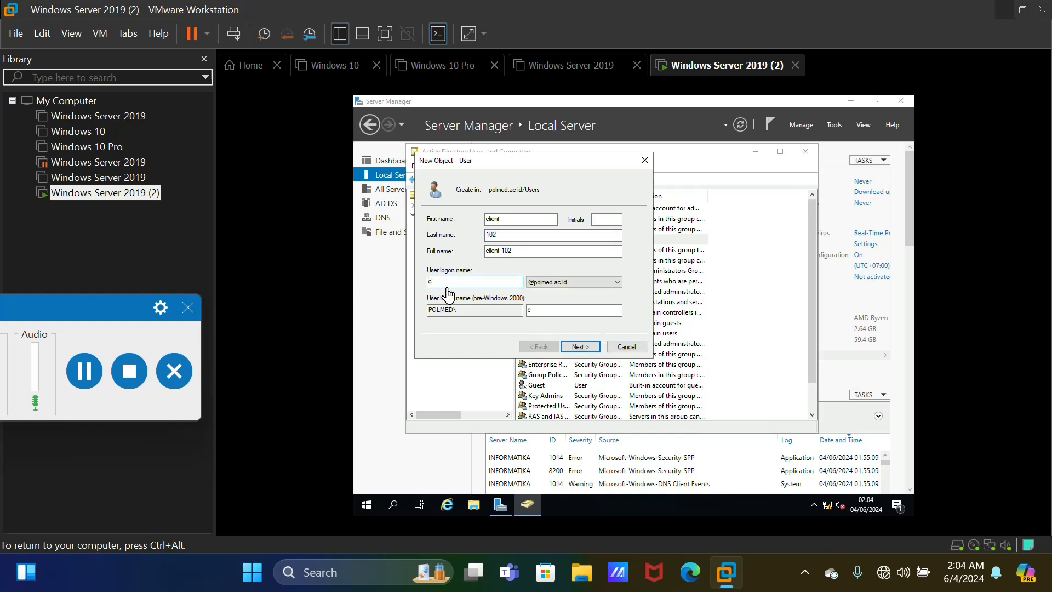
{"action": "type", "text": "lient102"}
{"action": "left_click", "coordinate": [589, 351]}
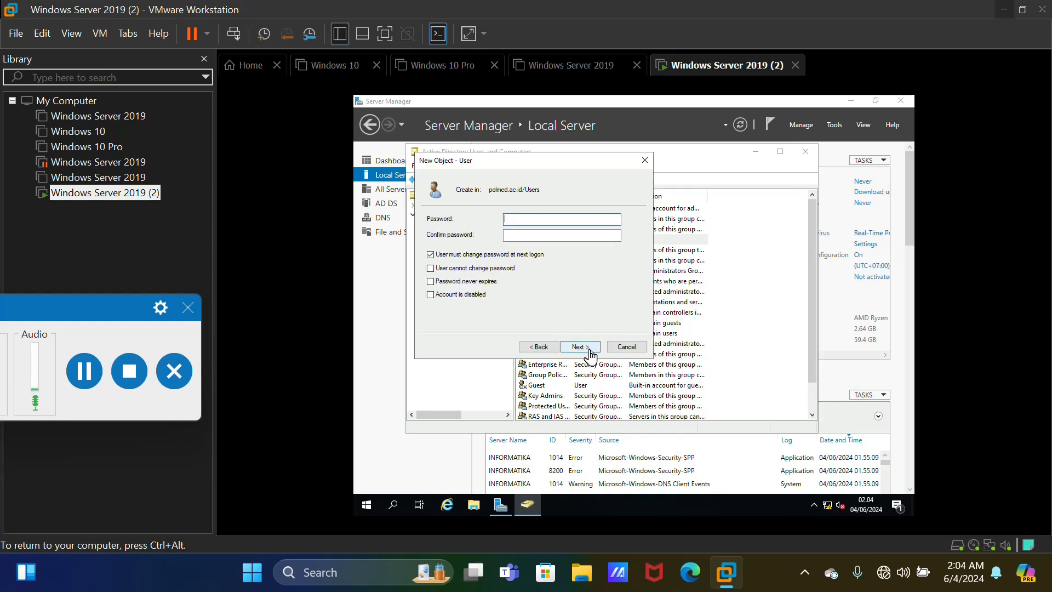
Set and confirm the account password, turn off the forced change at next logon, and finish creating client 102
{"action": "left_click", "coordinate": [577, 221]}
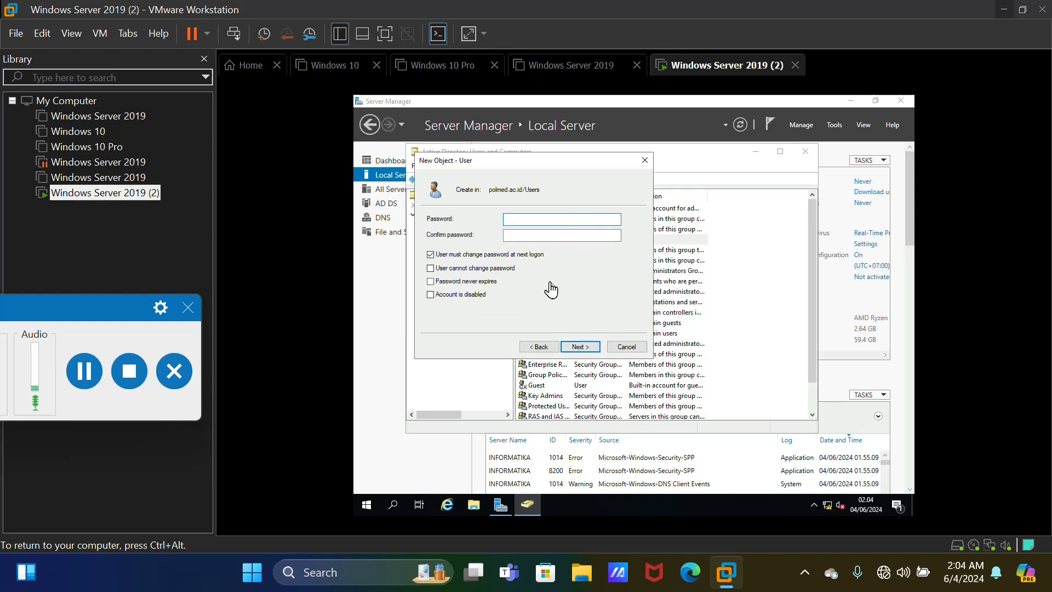
{"action": "left_click", "coordinate": [553, 238]}
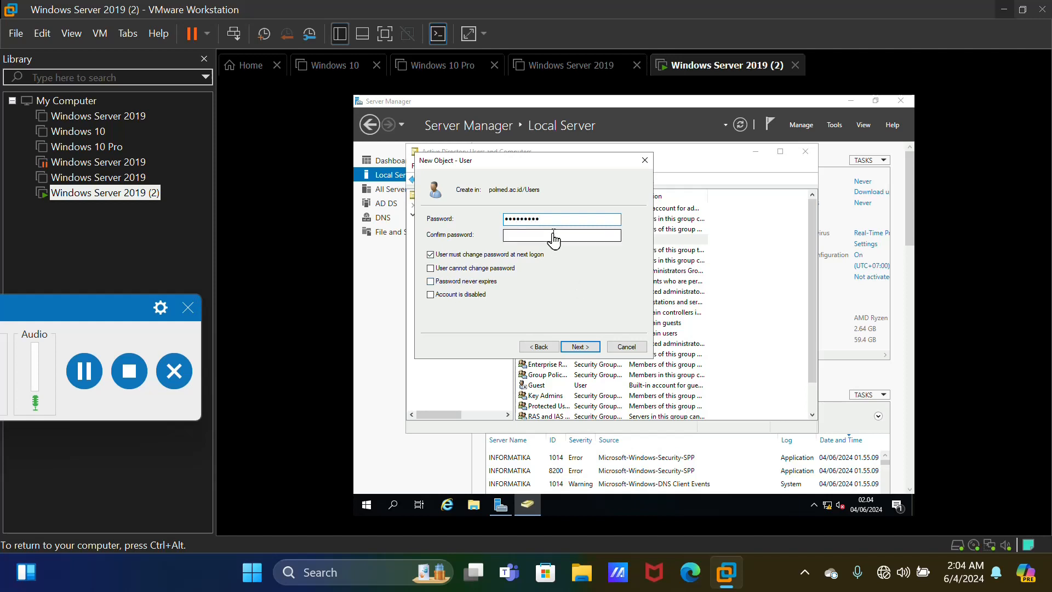
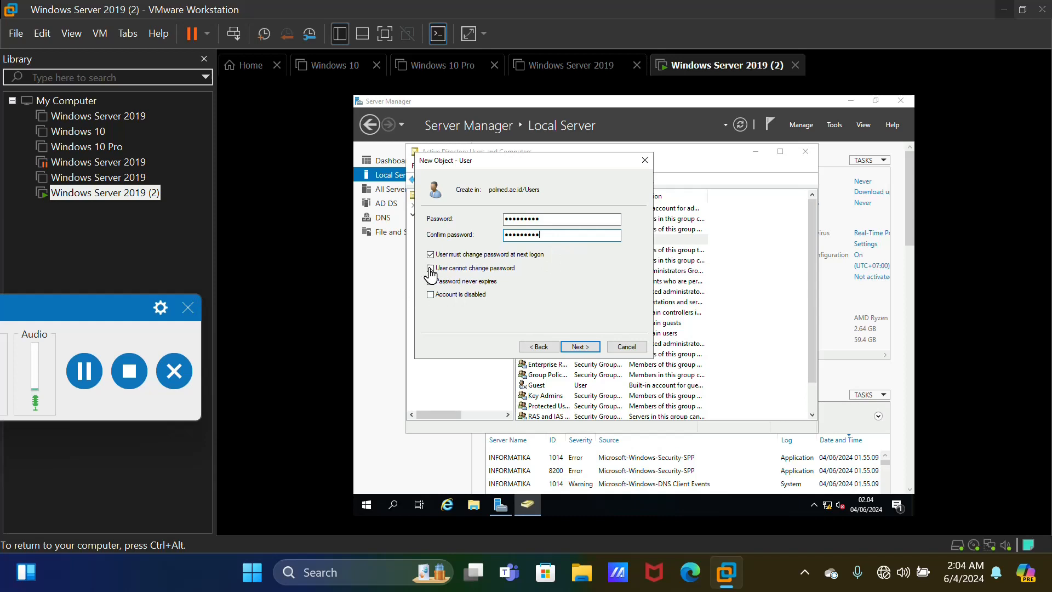
{"action": "left_click", "coordinate": [430, 257]}
{"action": "left_click", "coordinate": [586, 349]}
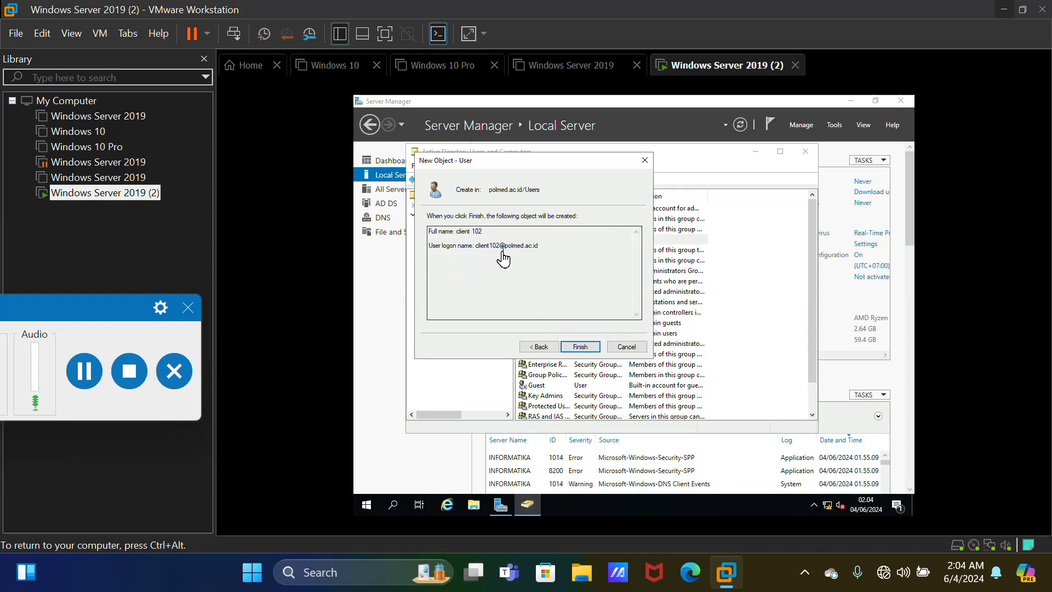
{"action": "left_click", "coordinate": [593, 348]}
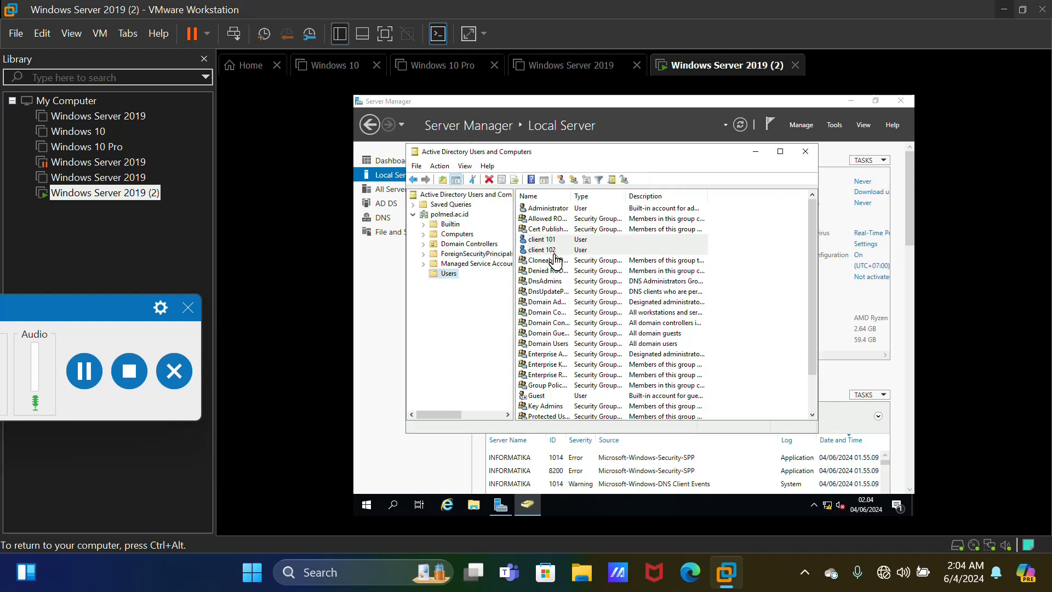
Start another new user in Users, named client 103 with logon name client103
{"action": "right_click", "coordinate": [454, 282]}
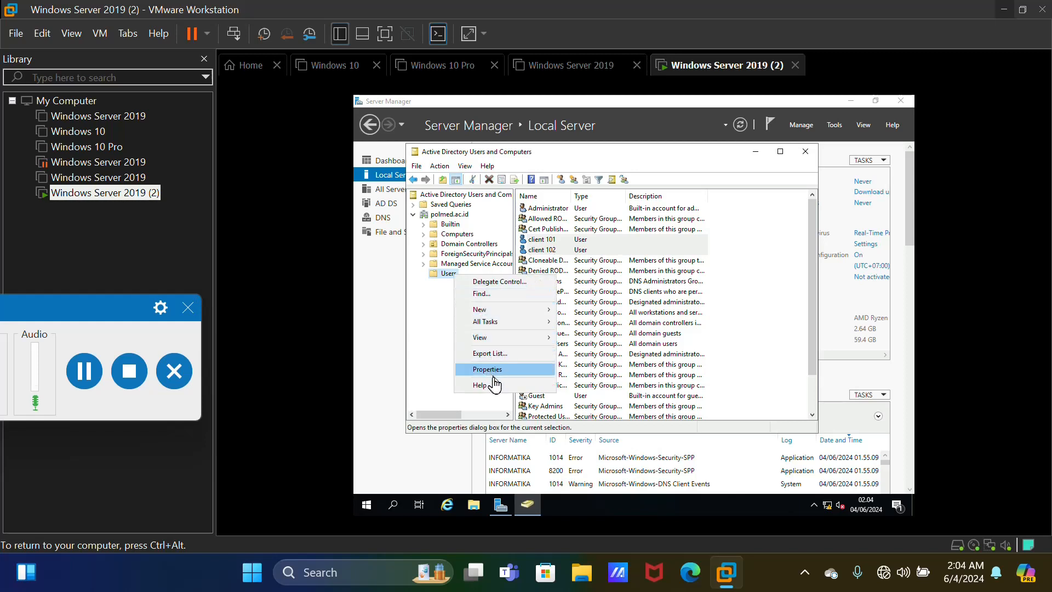
{"action": "mouse_move", "coordinate": [485, 310]}
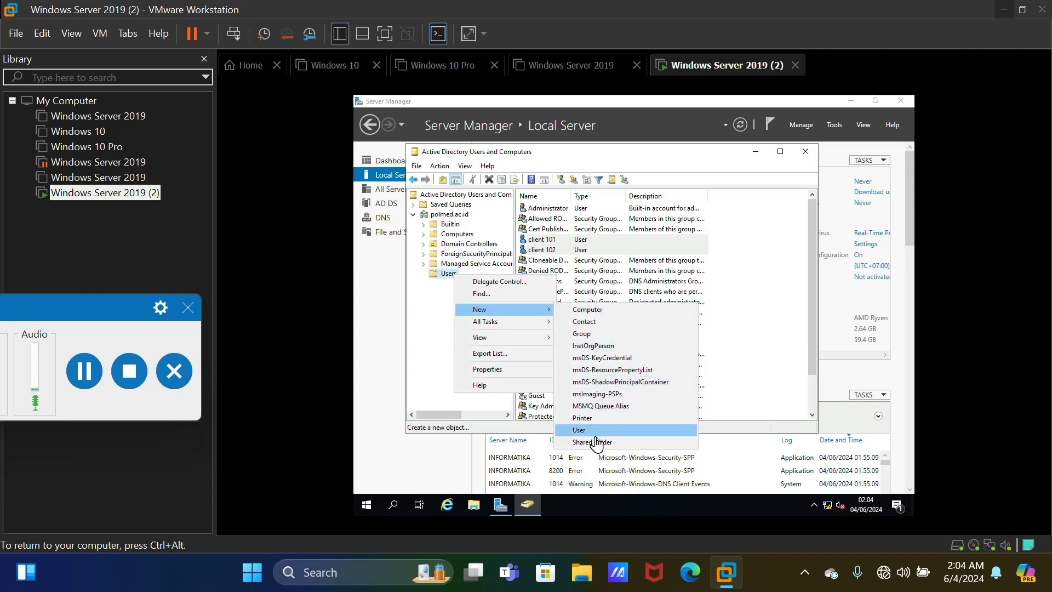
{"action": "left_click", "coordinate": [592, 433]}
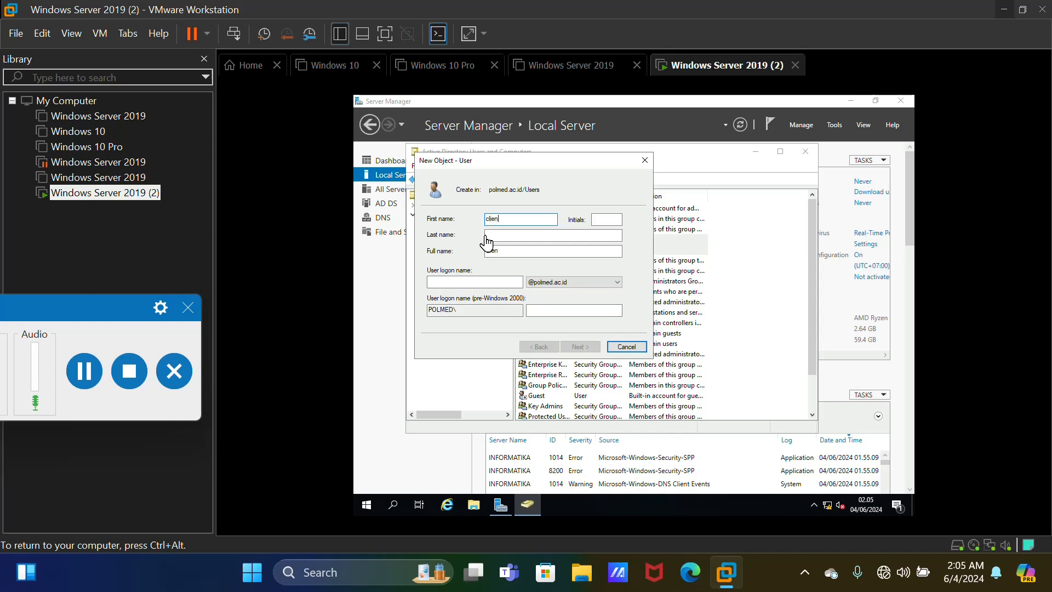
{"action": "left_click", "coordinate": [524, 241]}
{"action": "type", "text": "103"}
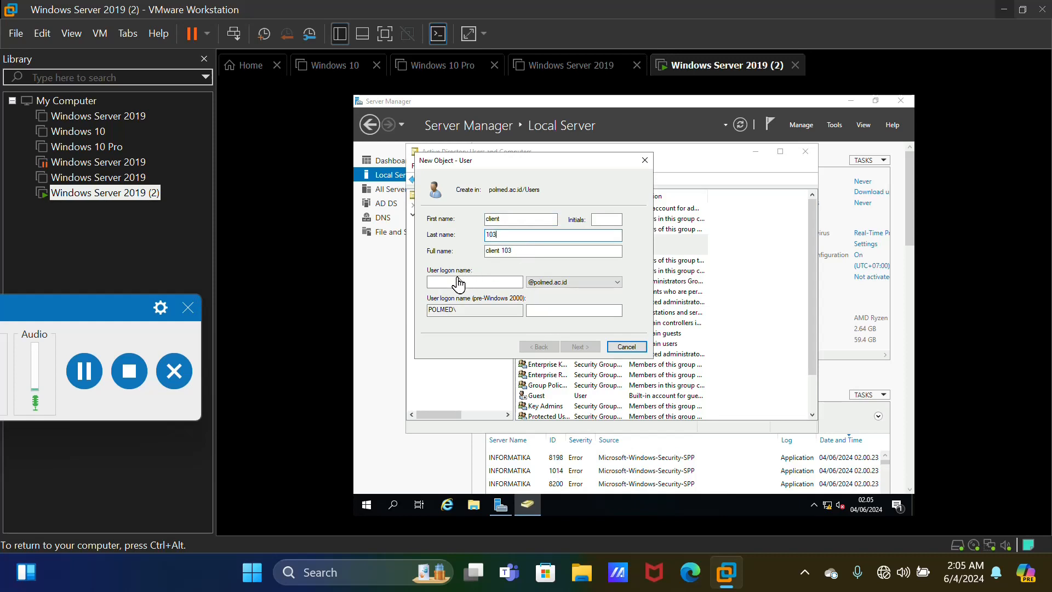
{"action": "left_click", "coordinate": [458, 282]}
{"action": "type", "text": "client103"}
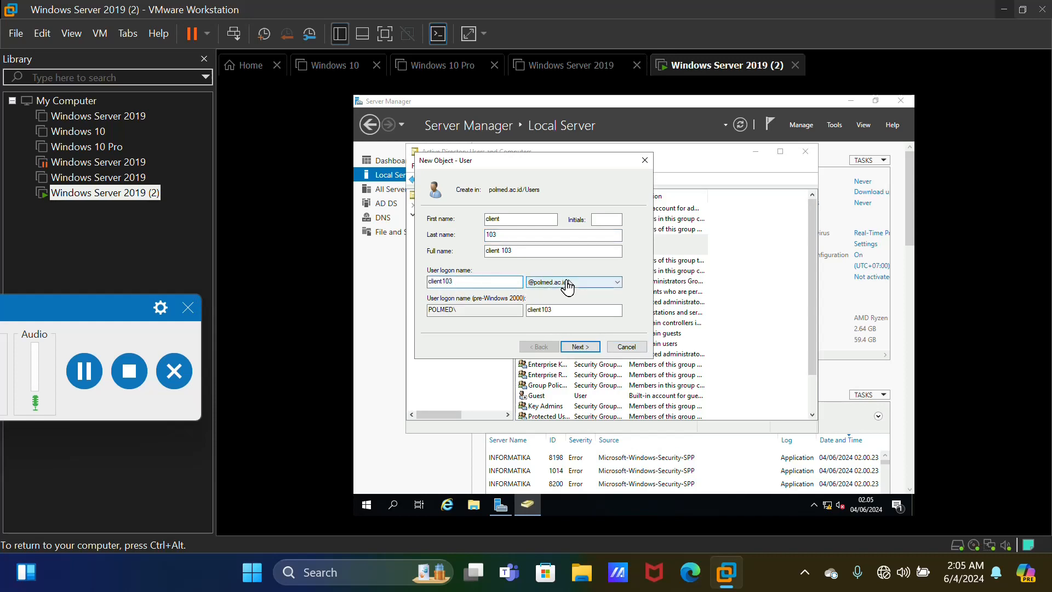
Enter and confirm the password, then finish creating client 103
{"action": "left_click", "coordinate": [576, 350]}
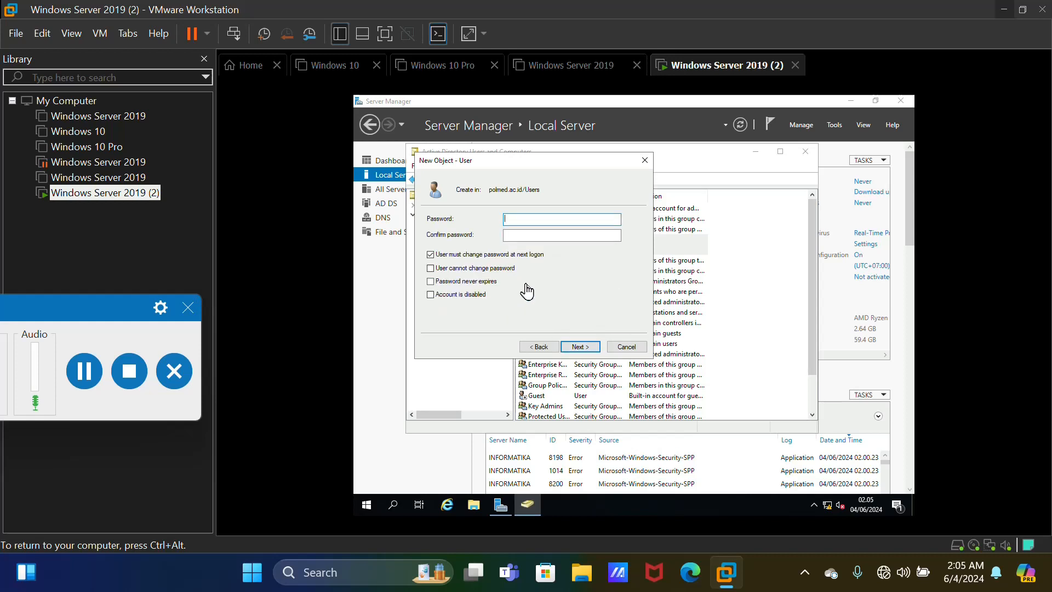
{"action": "type", "text": "P"}
{"action": "left_click", "coordinate": [587, 242]}
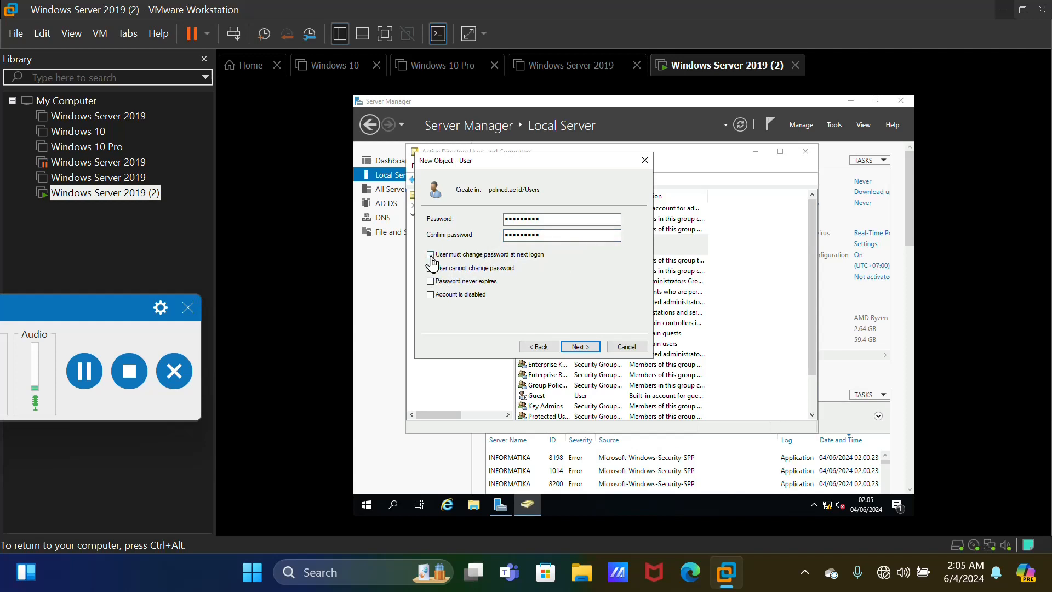
{"action": "left_click", "coordinate": [581, 348]}
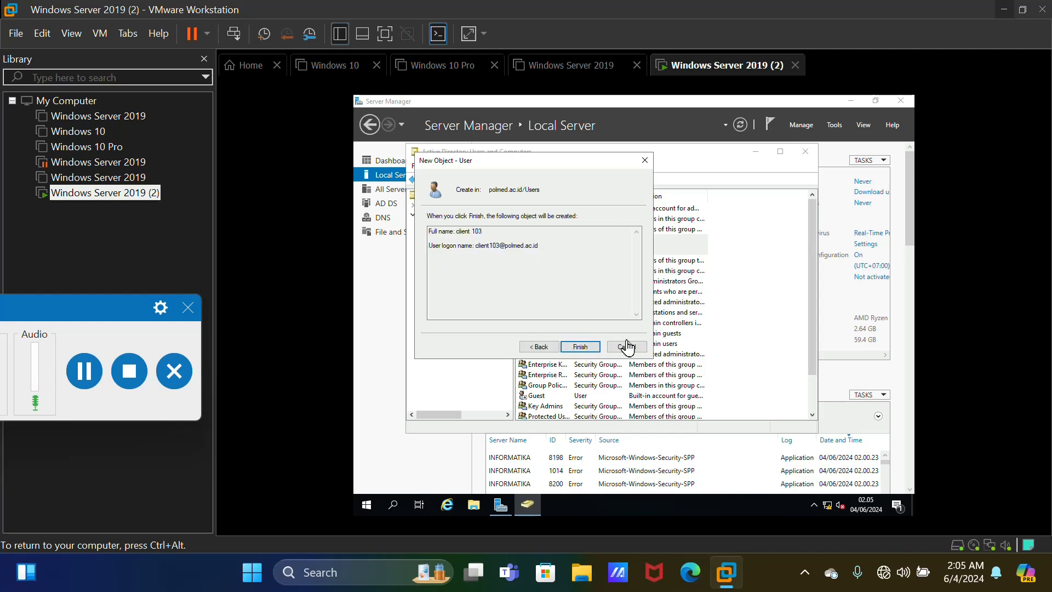
{"action": "left_click", "coordinate": [581, 347]}
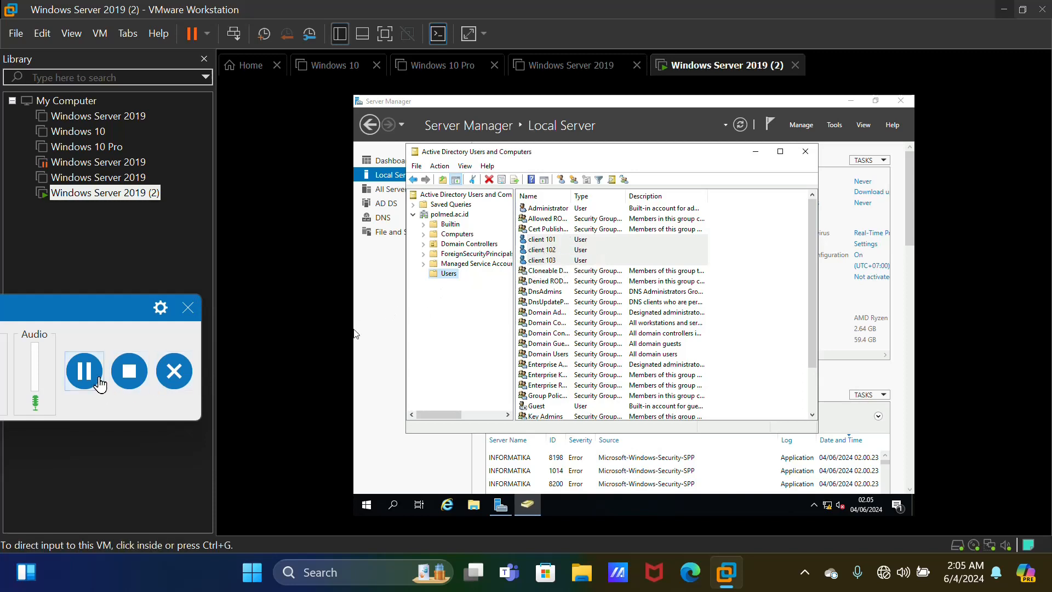
Close Active Directory Users and Computers and review the server's date, time and UTC+07:00 Bangkok time zone
{"action": "left_click", "coordinate": [84, 371]}
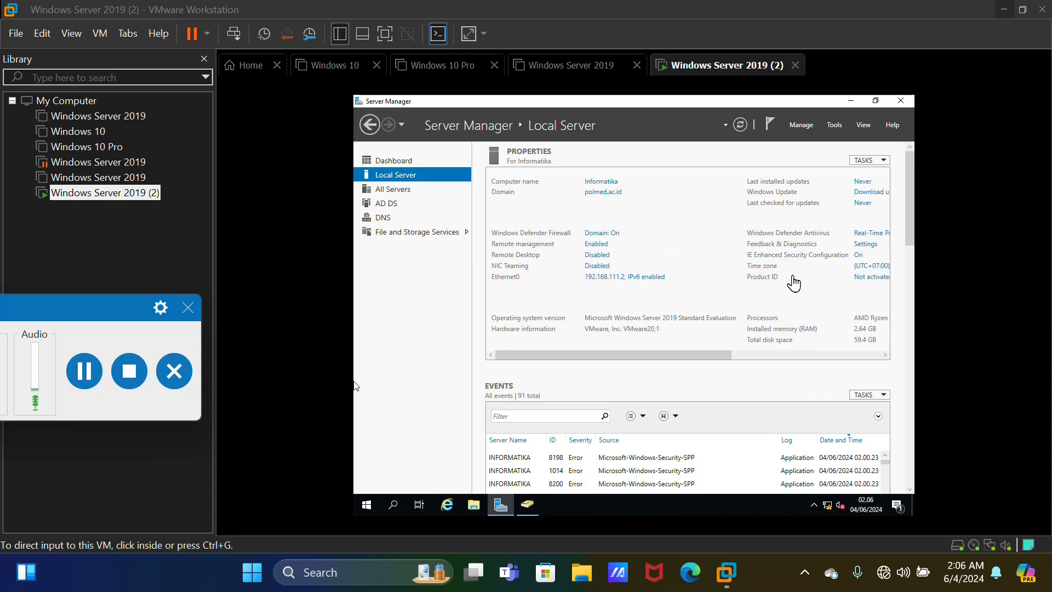
{"action": "left_click", "coordinate": [884, 363]}
{"action": "left_click_drag", "start_coordinate": [884, 364], "coordinate": [833, 331]}
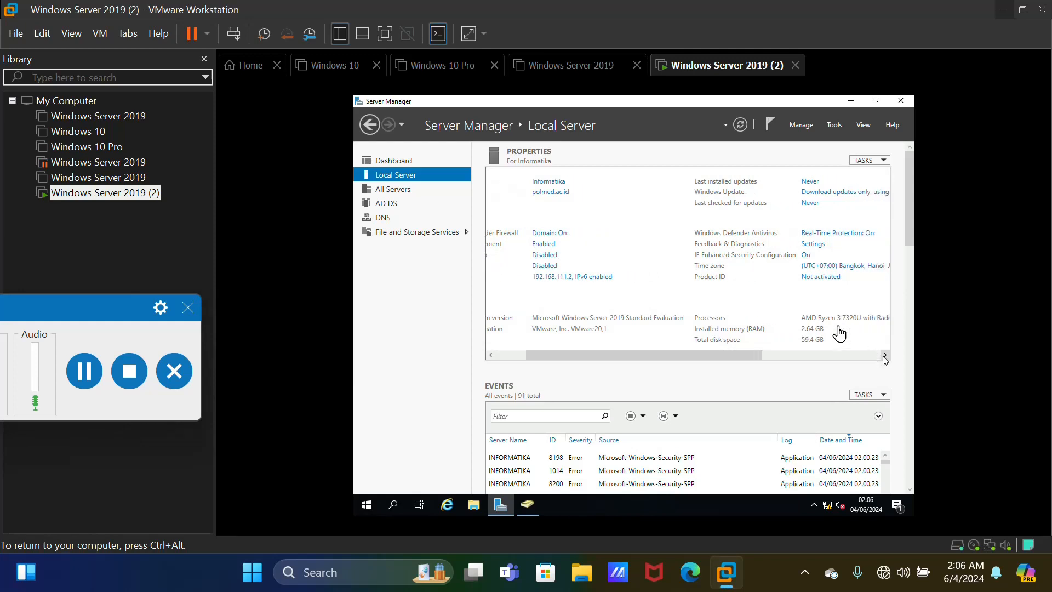
{"action": "left_click", "coordinate": [830, 268]}
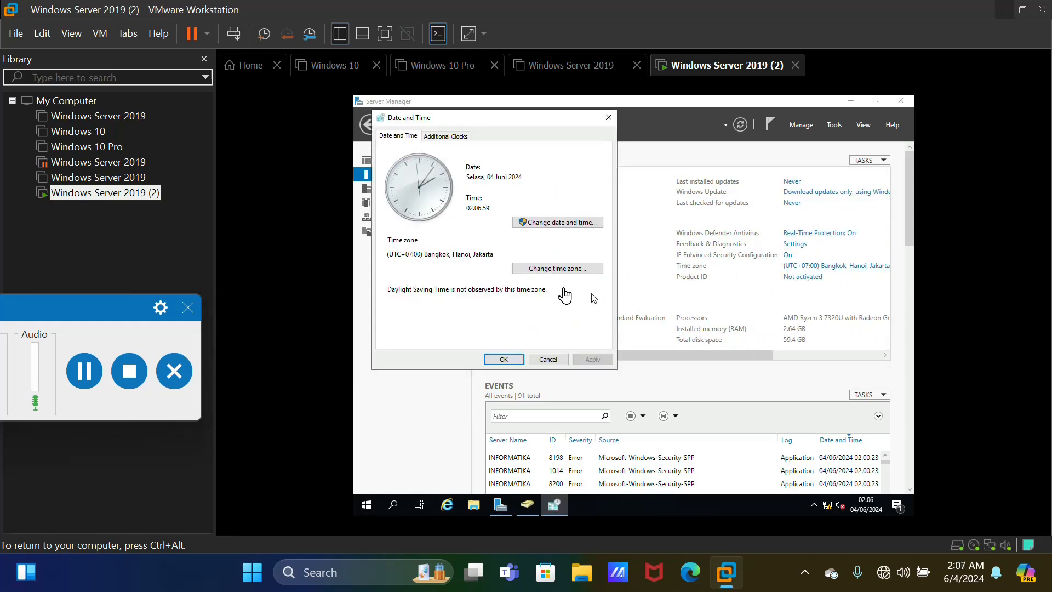
{"action": "left_click", "coordinate": [531, 225]}
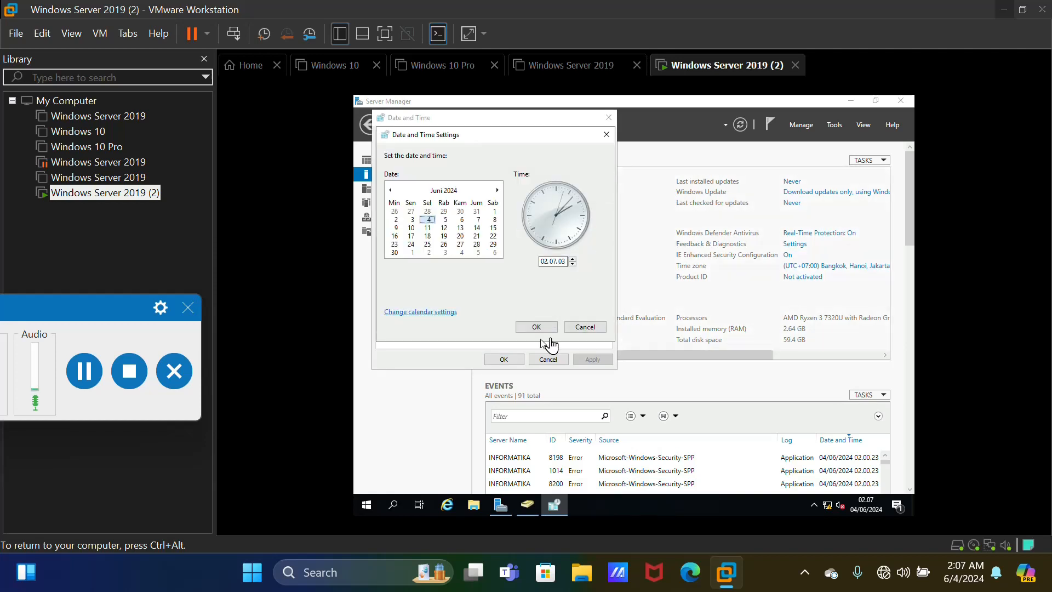
{"action": "left_click", "coordinate": [95, 382]}
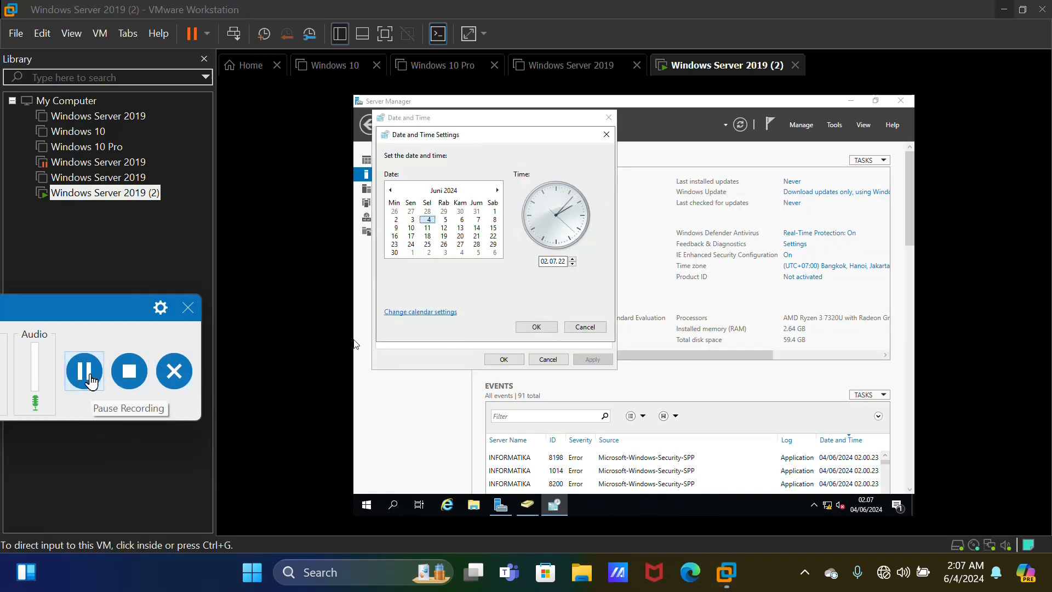
{"action": "left_click", "coordinate": [614, 189]}
{"action": "left_click", "coordinate": [606, 134]}
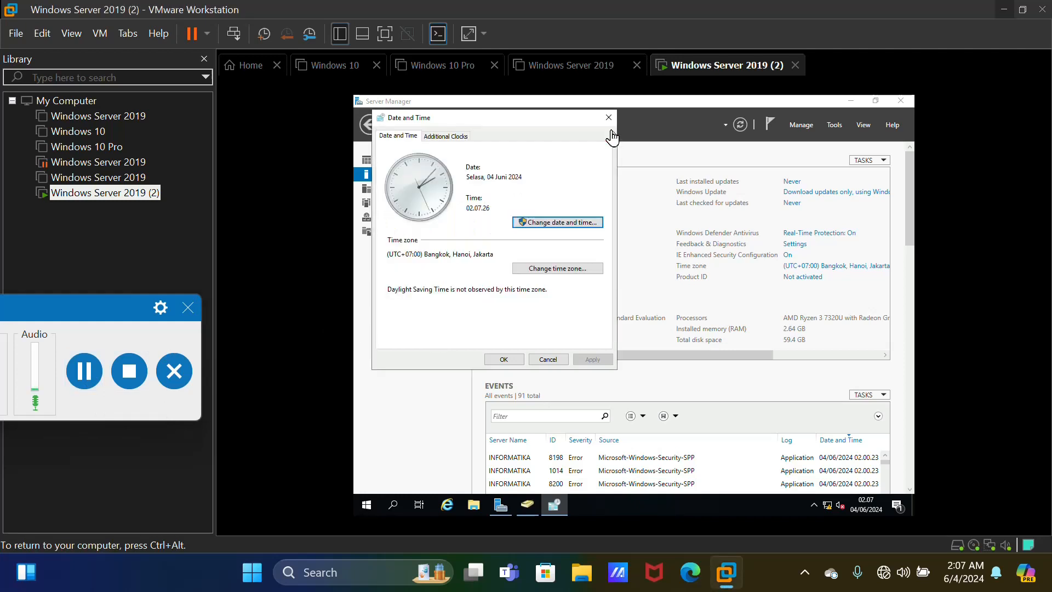
{"action": "left_click", "coordinate": [608, 117]}
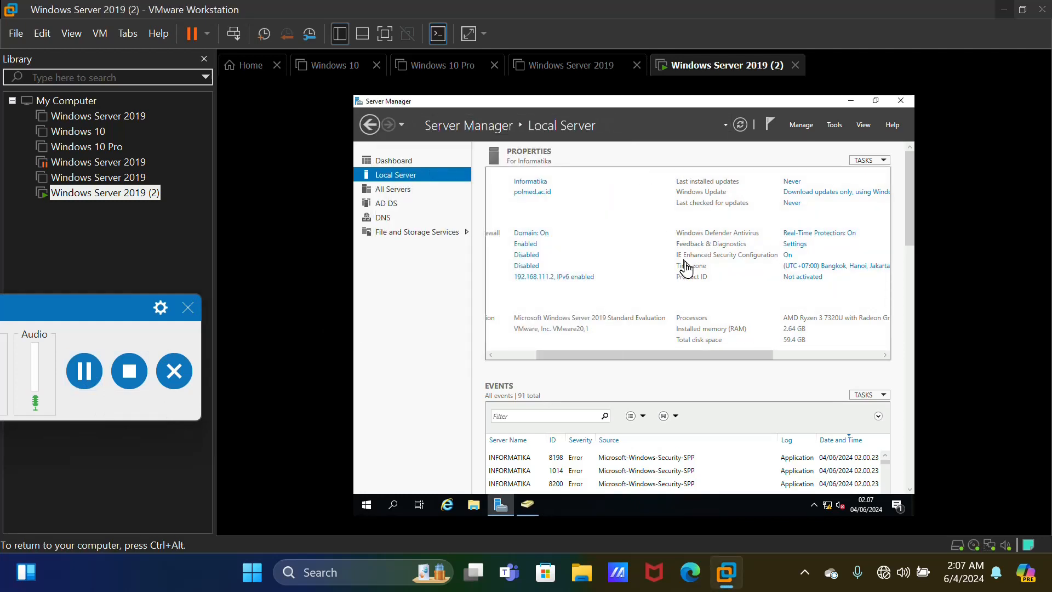
{"action": "left_click", "coordinate": [392, 505]}
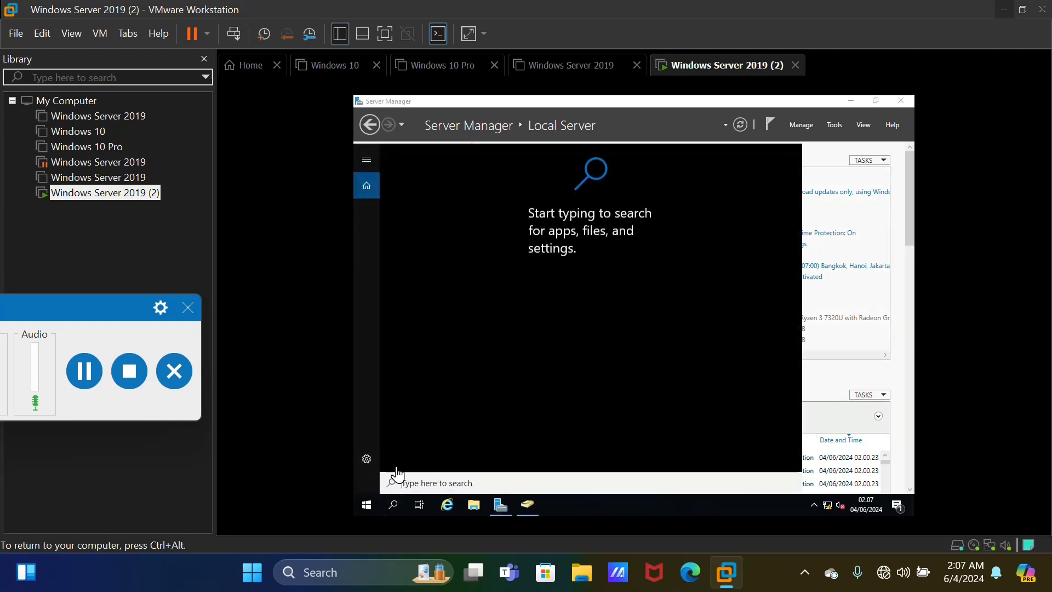
{"action": "type", "text": "co"}
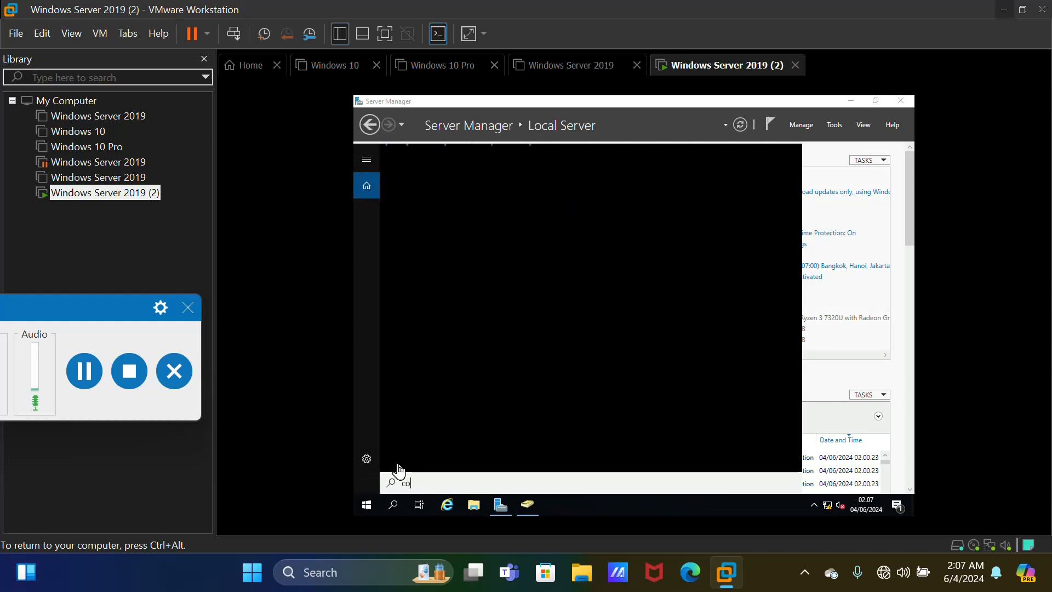
{"action": "type", "text": "ntrol"}
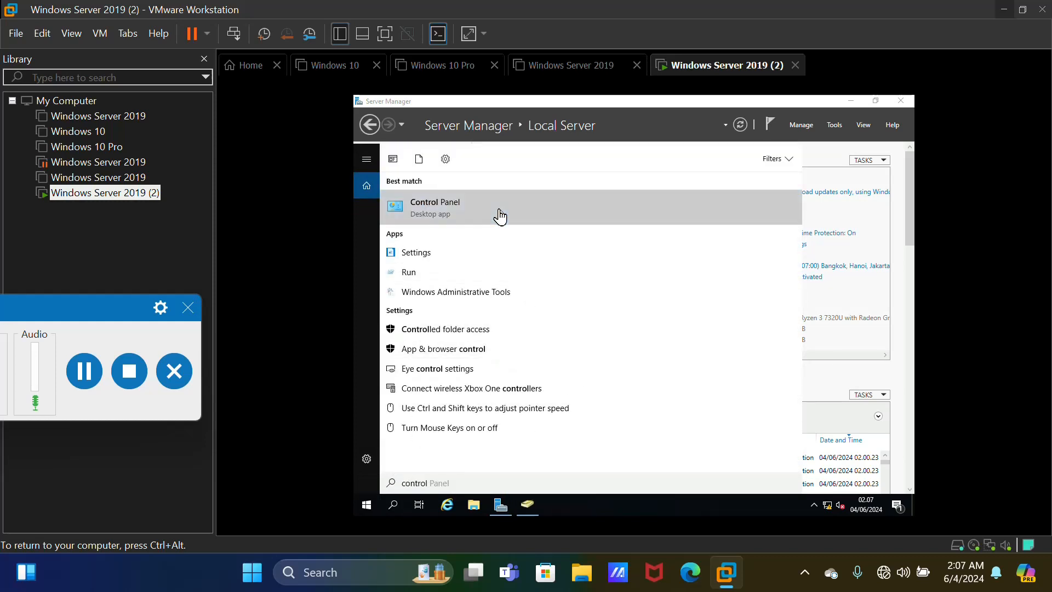
{"action": "left_click", "coordinate": [500, 216]}
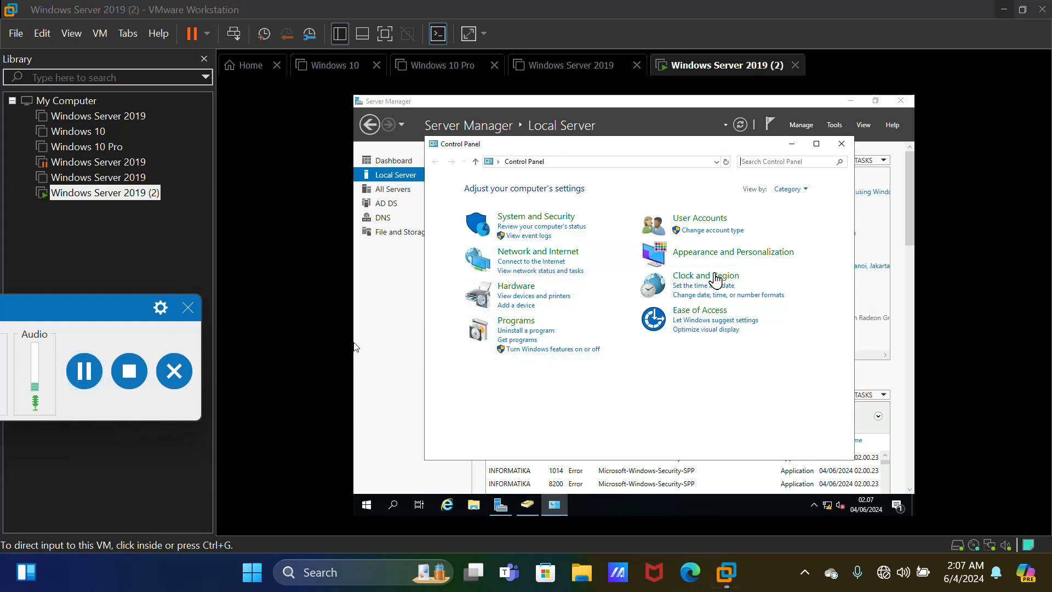
{"action": "left_click", "coordinate": [751, 285]}
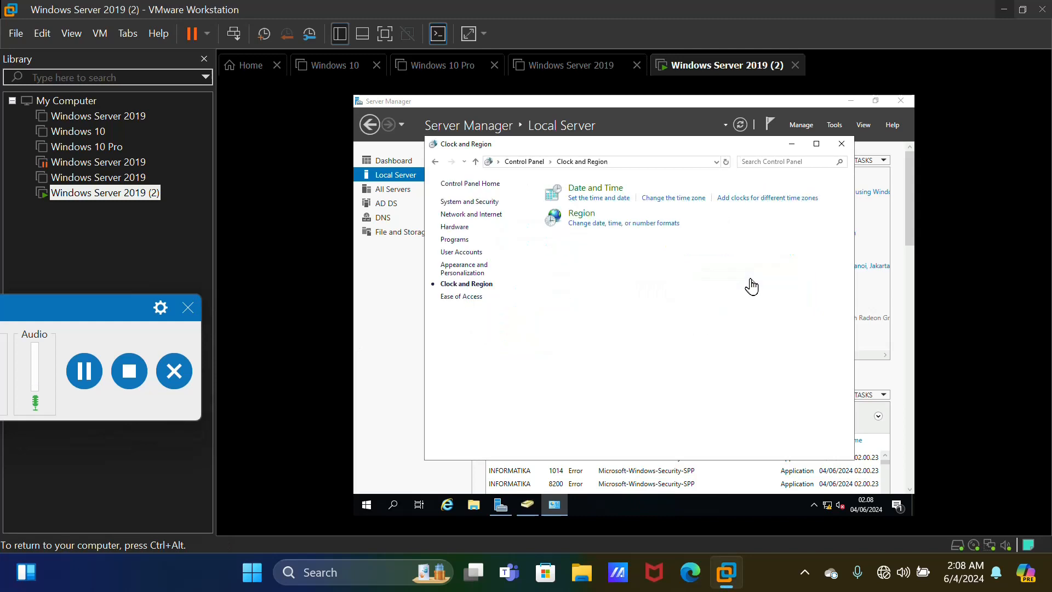
{"action": "left_click", "coordinate": [636, 198]}
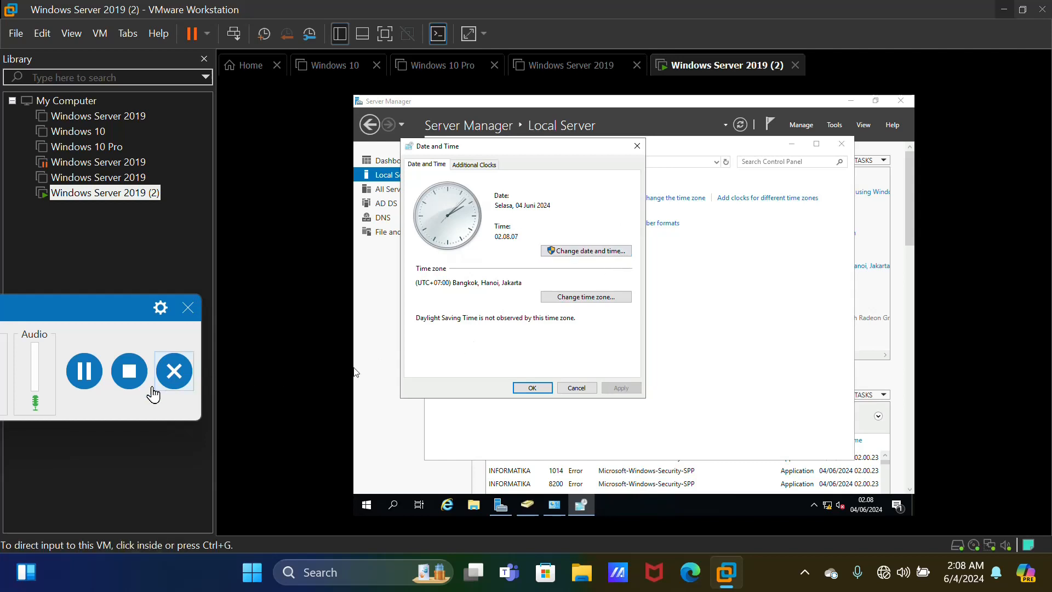
{"action": "left_click", "coordinate": [79, 377]}
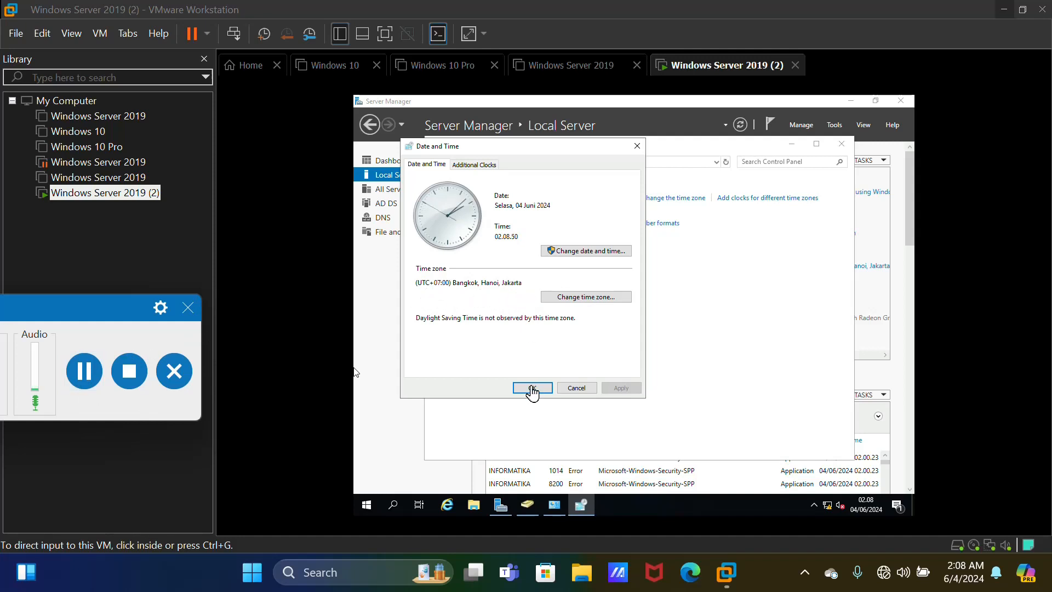
{"action": "left_click", "coordinate": [546, 363]}
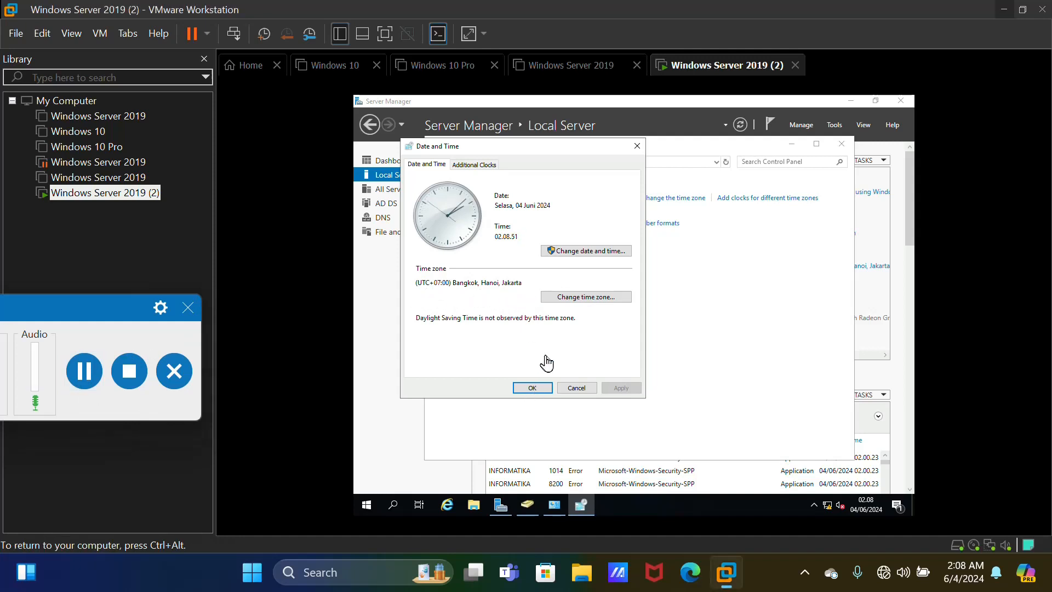
{"action": "left_click", "coordinate": [547, 391]}
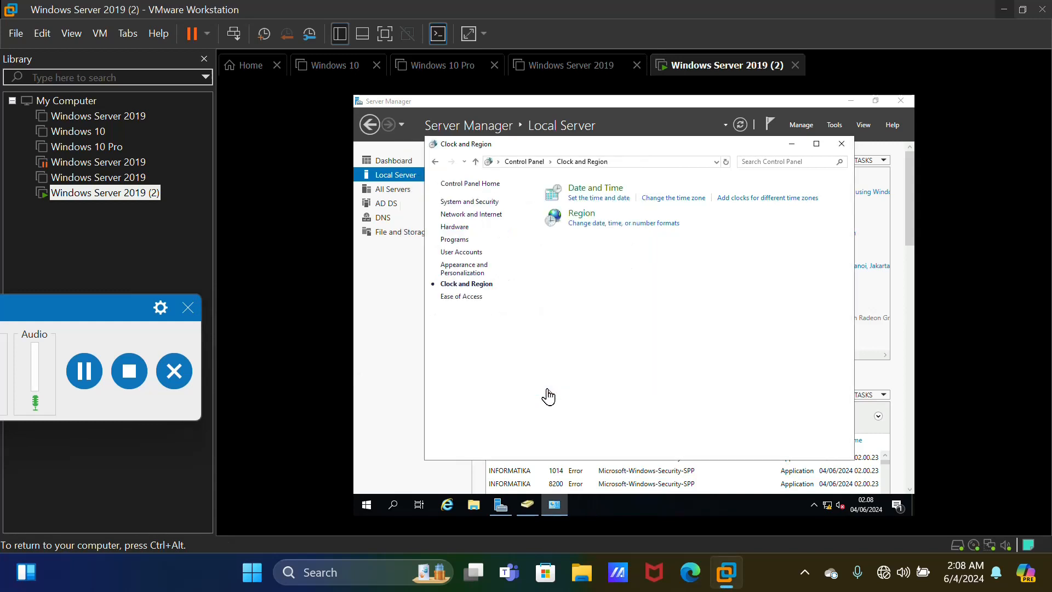
{"action": "left_click", "coordinate": [87, 370]}
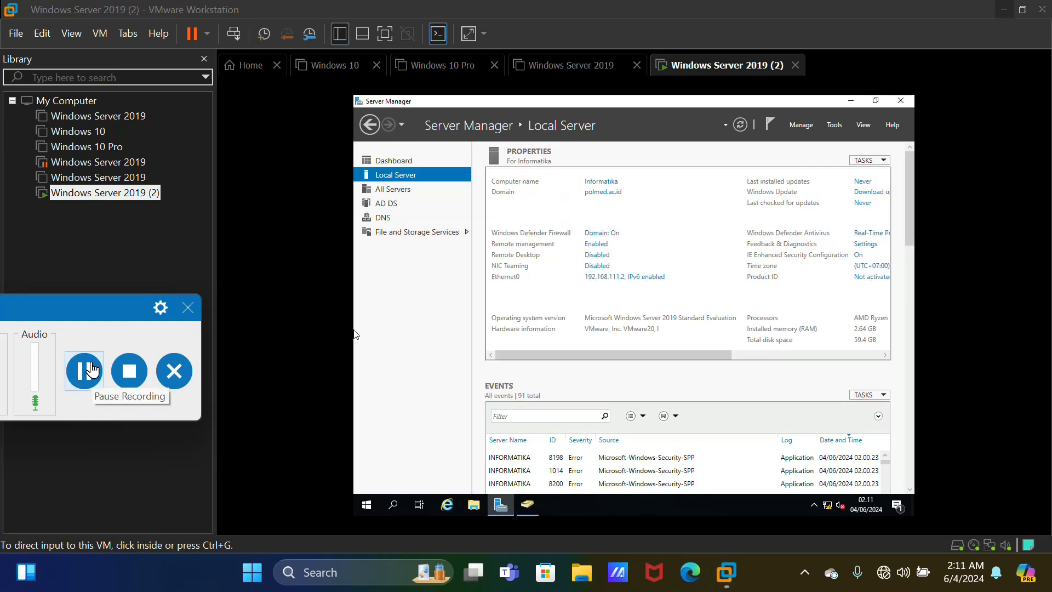
Select Allow remote connections and review the list of users permitted to connect
{"action": "left_click", "coordinate": [596, 257]}
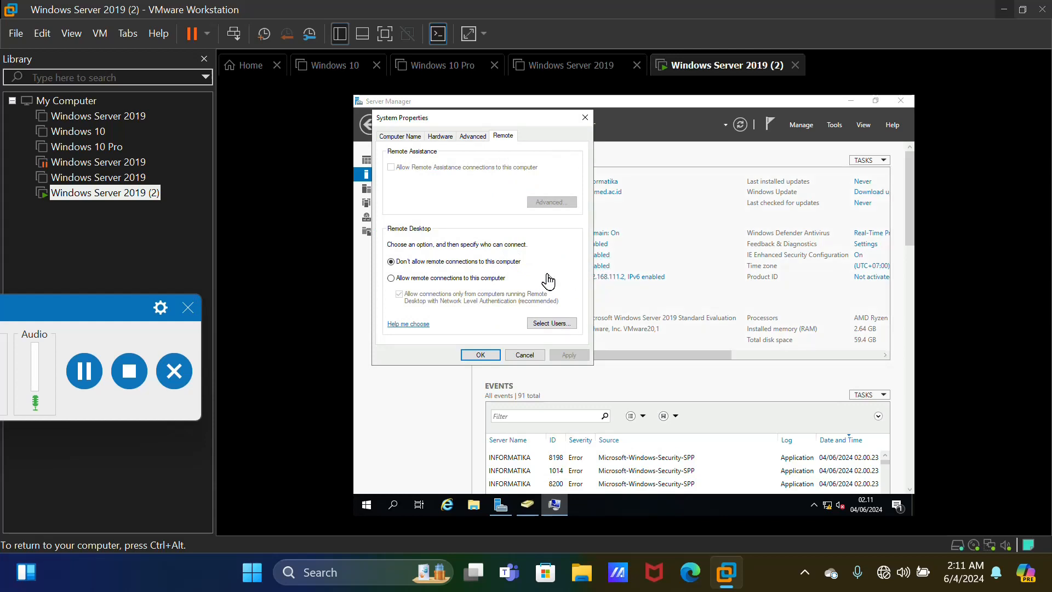
{"action": "left_click", "coordinate": [392, 278]}
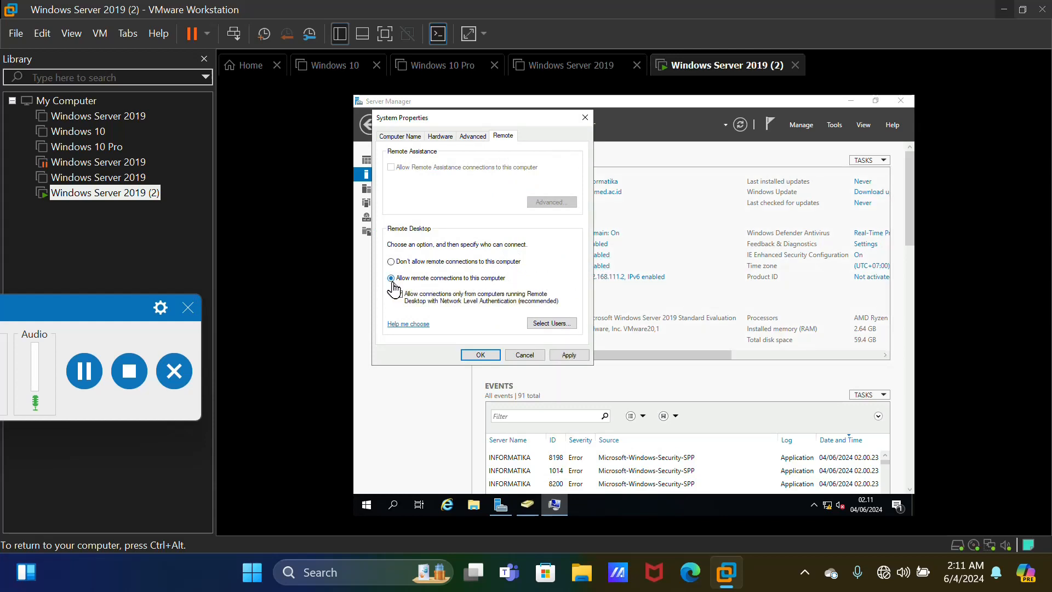
{"action": "left_click", "coordinate": [540, 324]}
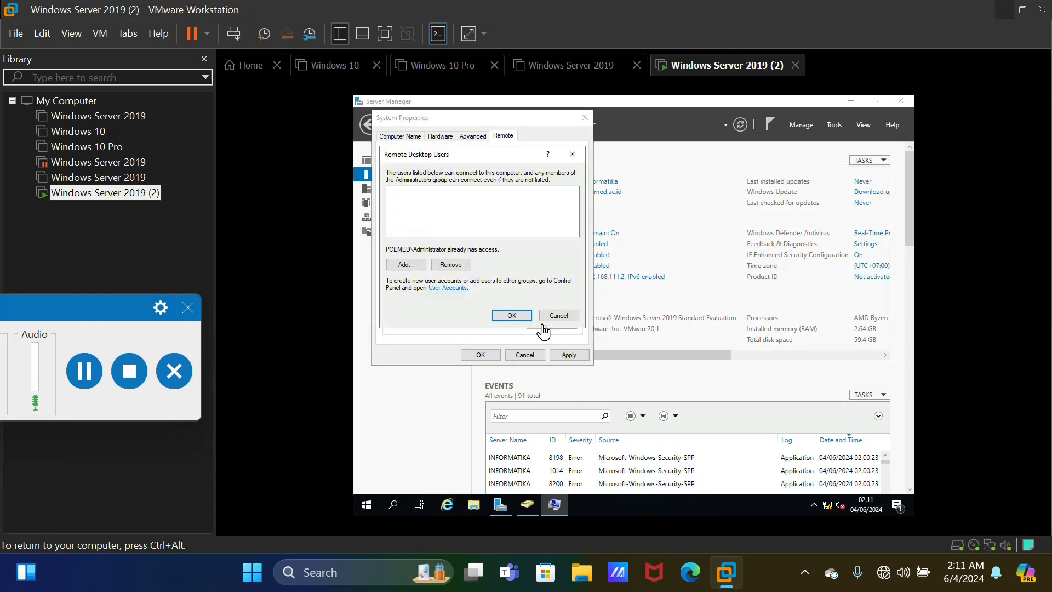
{"action": "left_click", "coordinate": [449, 265]}
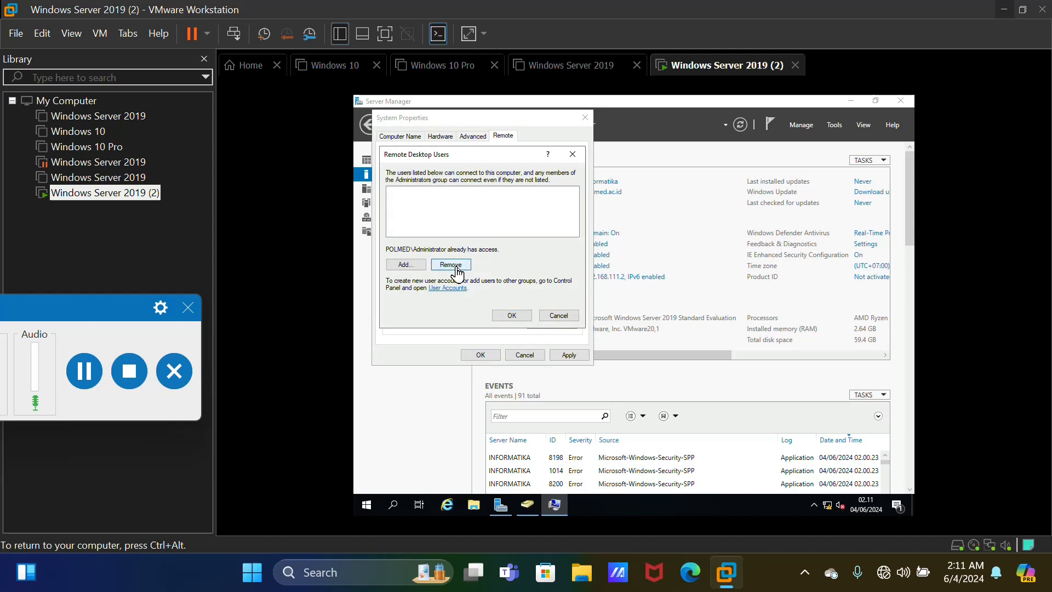
{"action": "left_click", "coordinate": [518, 318]}
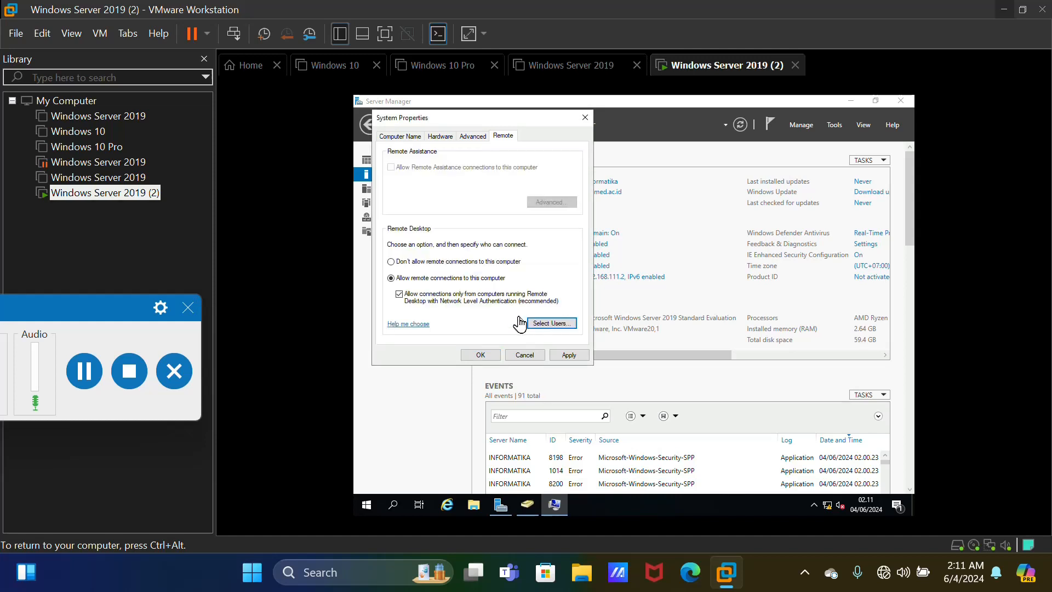
{"action": "left_click", "coordinate": [481, 355]}
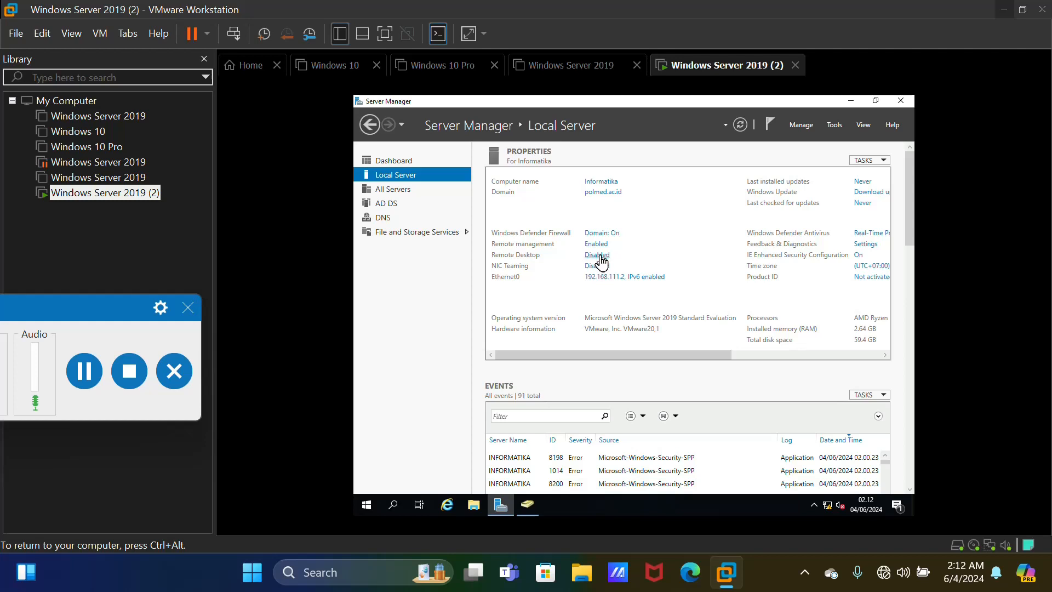
Set Remote Desktop back to Don't allow remote connections and save
{"action": "left_click", "coordinate": [599, 255]}
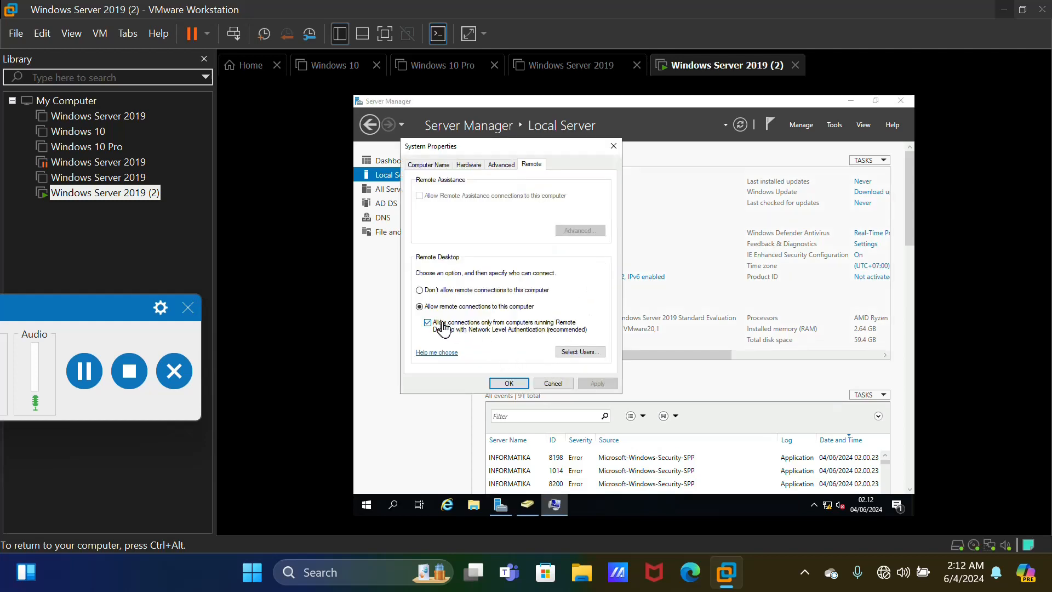
{"action": "left_click", "coordinate": [420, 290]}
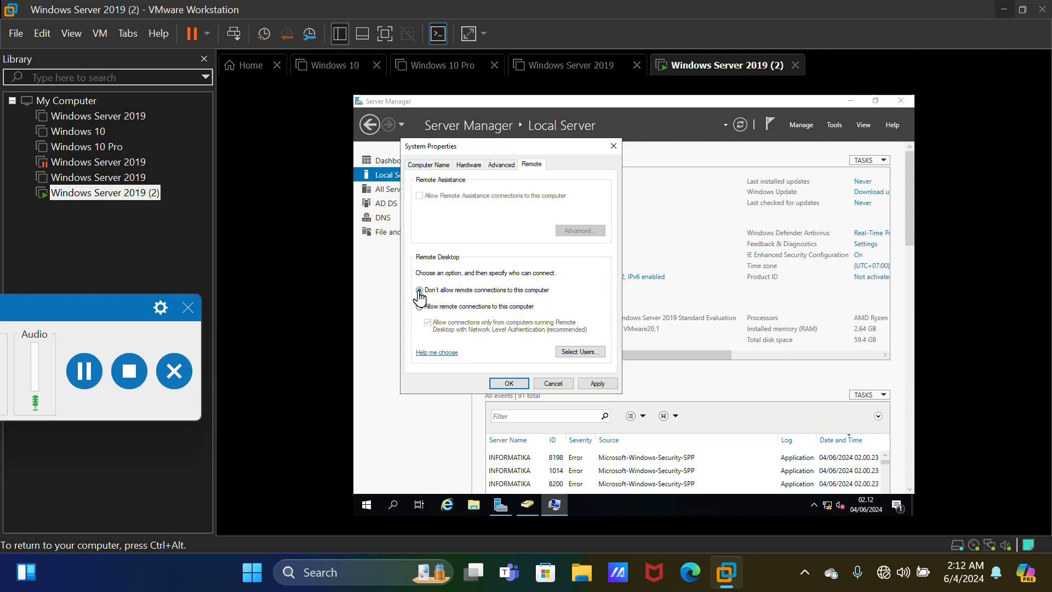
{"action": "left_click", "coordinate": [511, 385]}
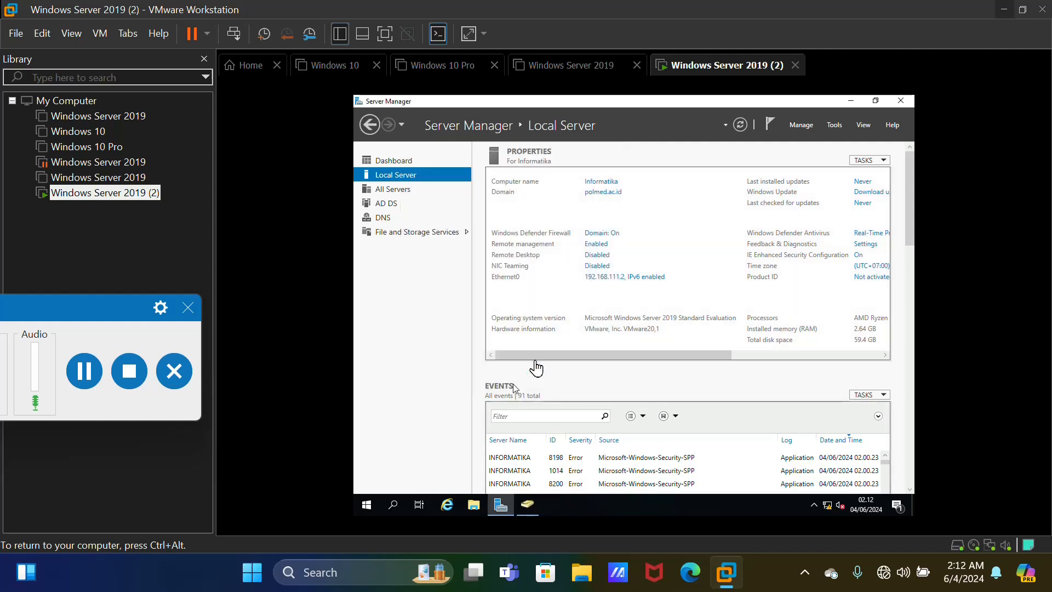